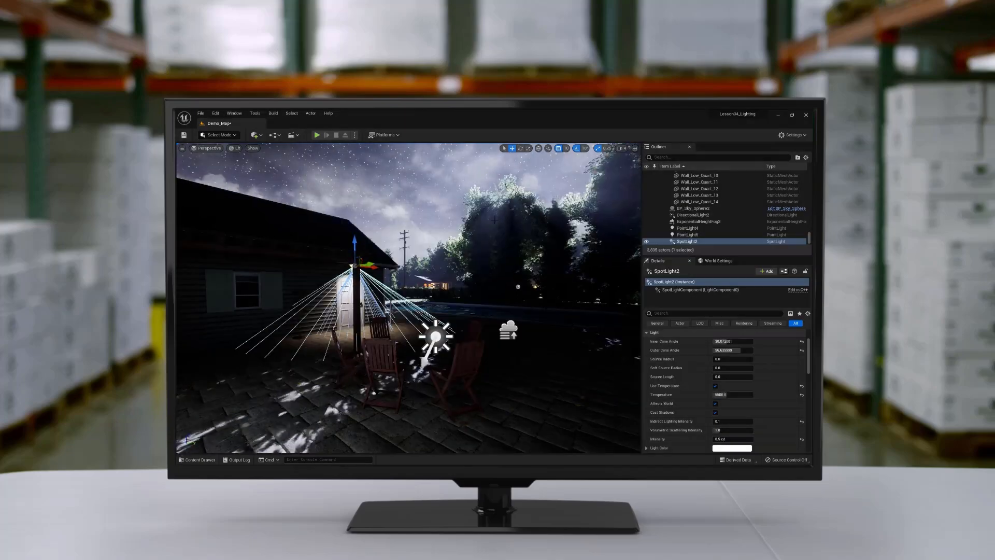
click(355, 206)
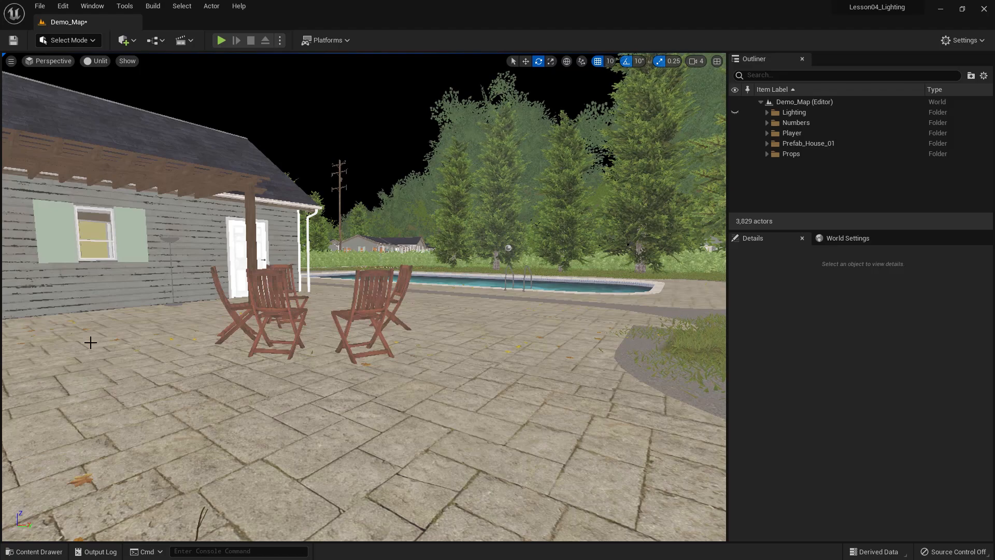
mouse_move(296, 406)
alt+mouse_down()
mouse_move(332, 415)
mouse_move(297, 406)
alt+mouse_up()
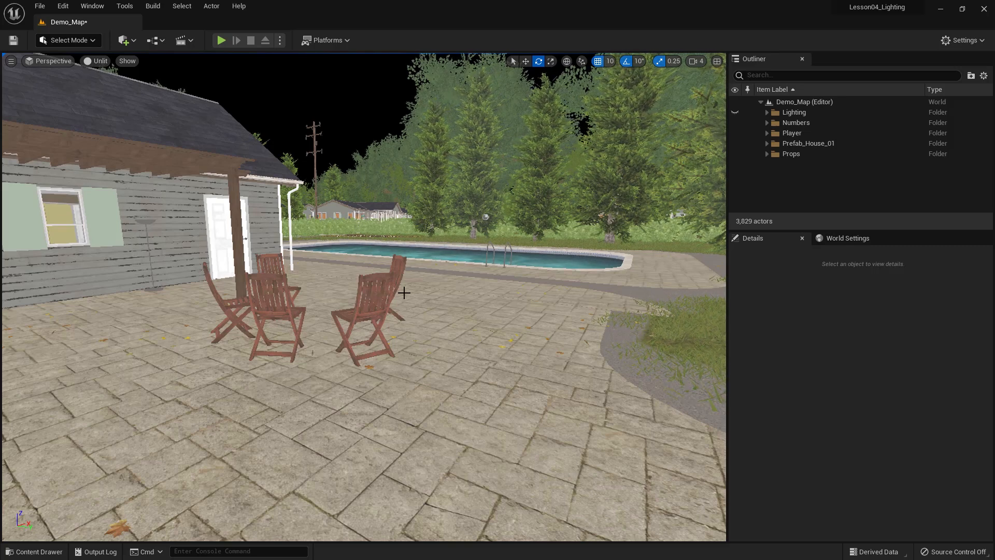
click(101, 61)
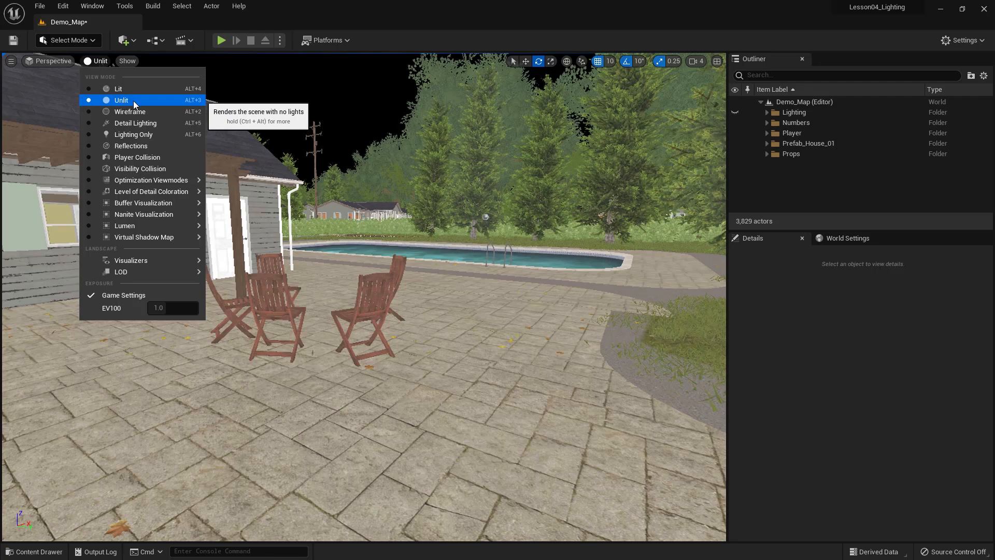
click(258, 363)
right_drag(271, 363, 239, 362)
right_drag(363, 404, 363, 404)
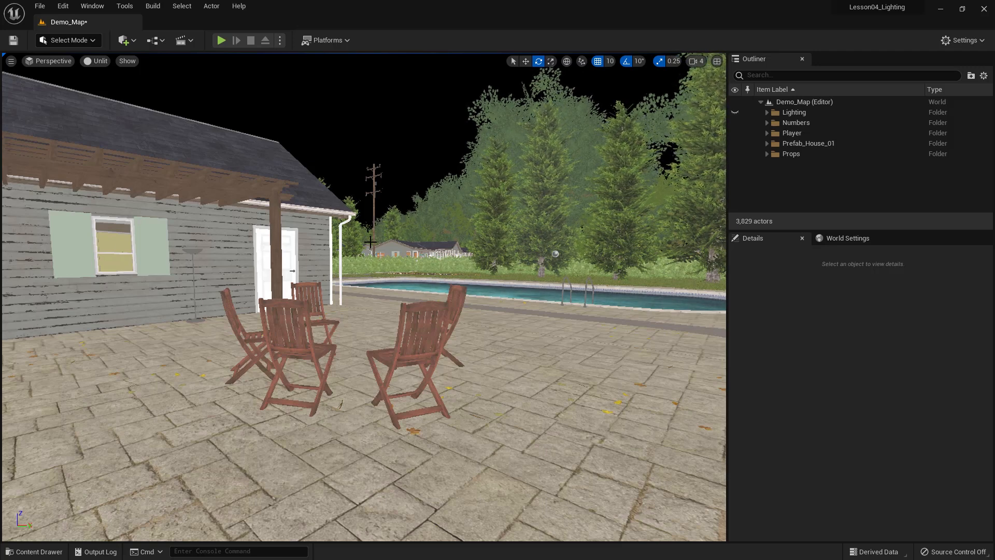
- Make the Engine content visible in the Content Drawer
click(37, 551)
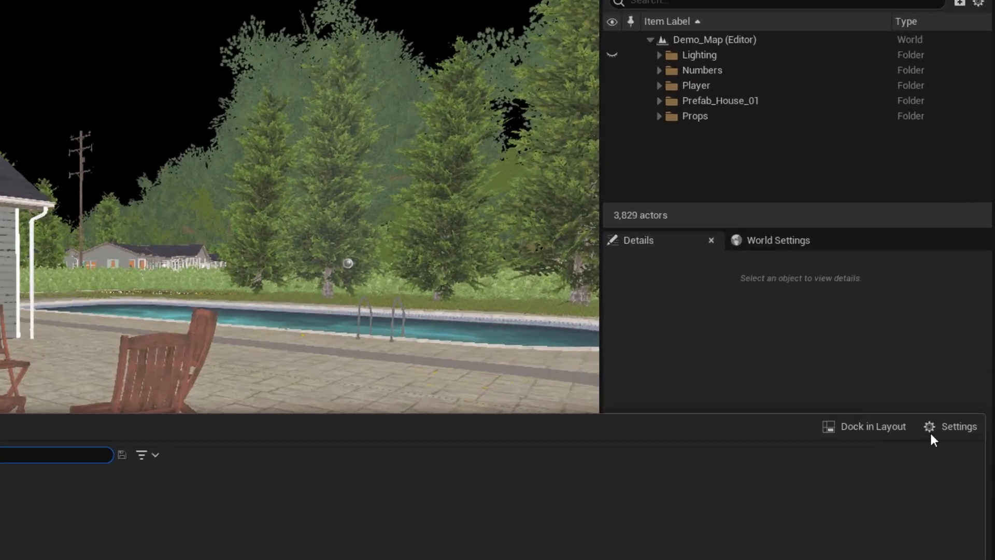
click(933, 429)
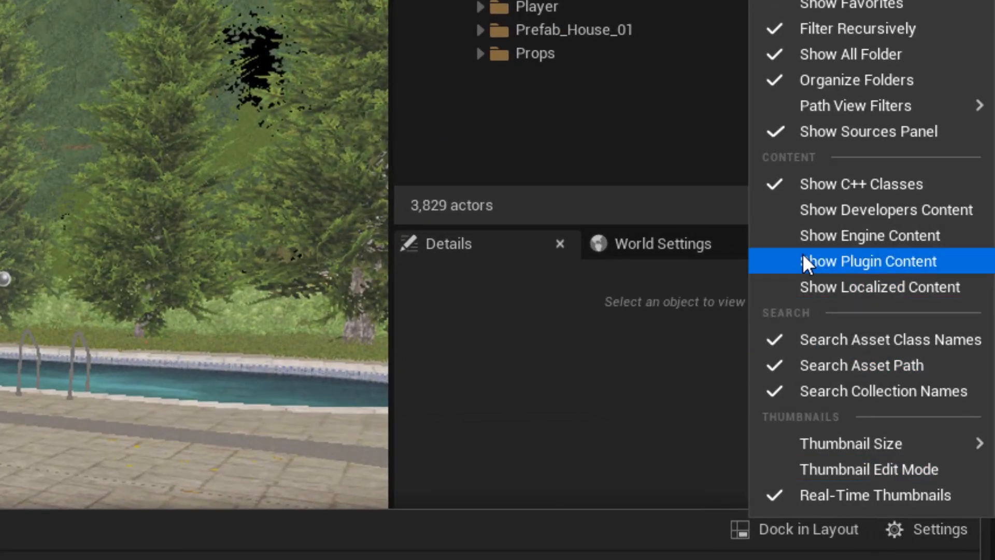
click(839, 237)
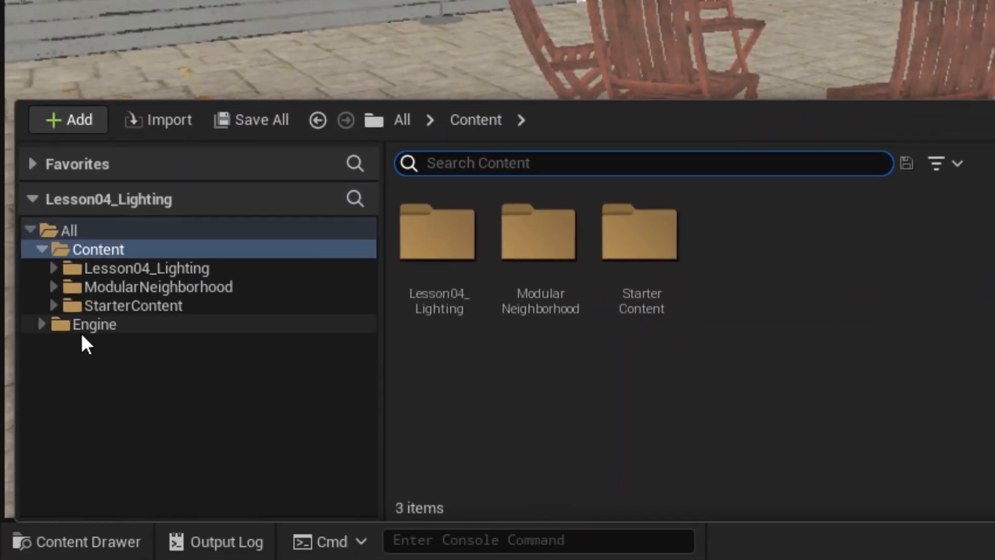
- Browse the Engine folders and open the EngineSky folder within the Engine's Content folder
click(42, 325)
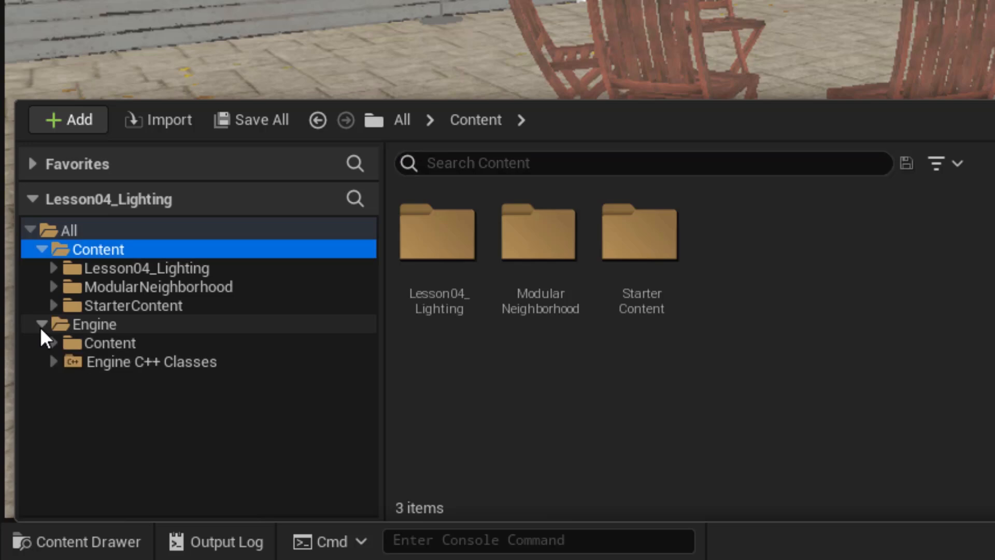
click(113, 344)
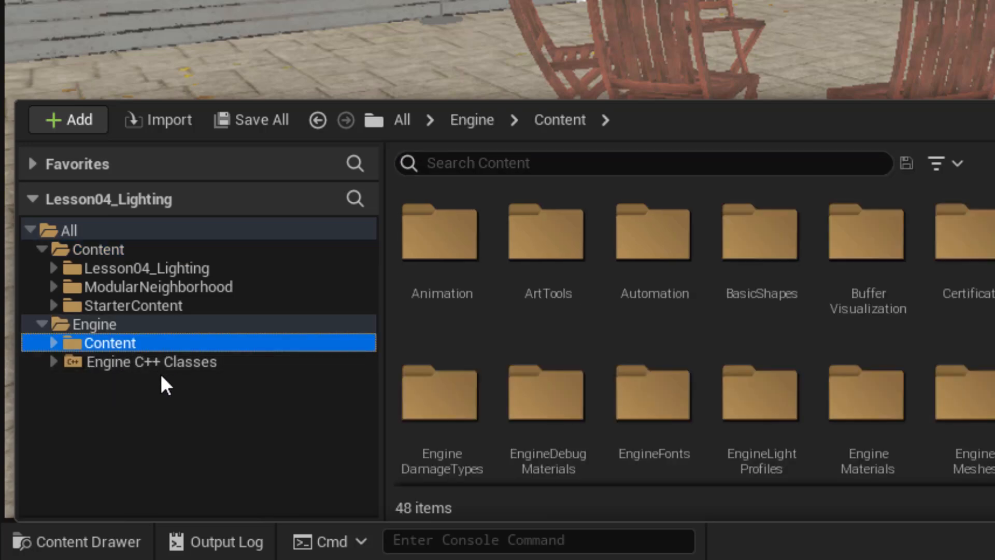
click(115, 363)
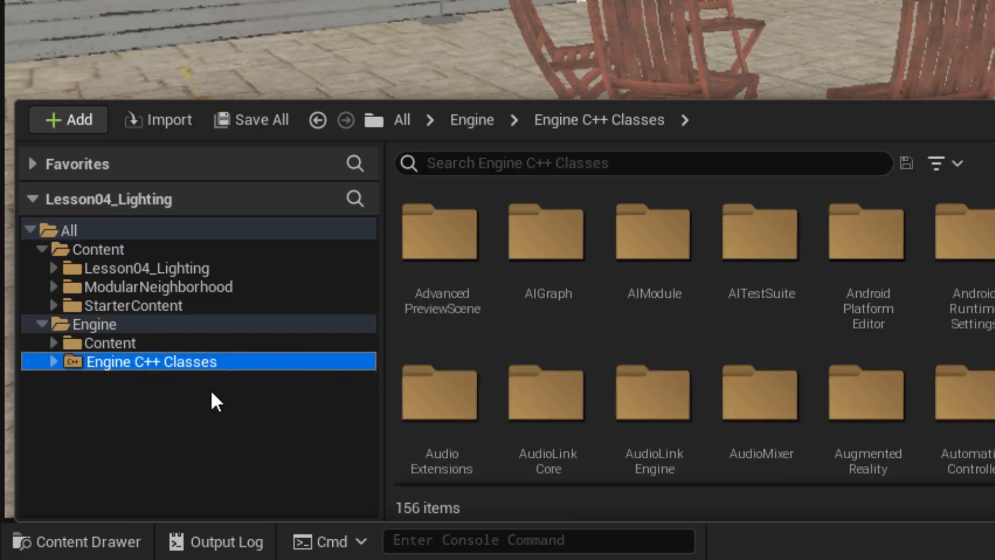
click(109, 344)
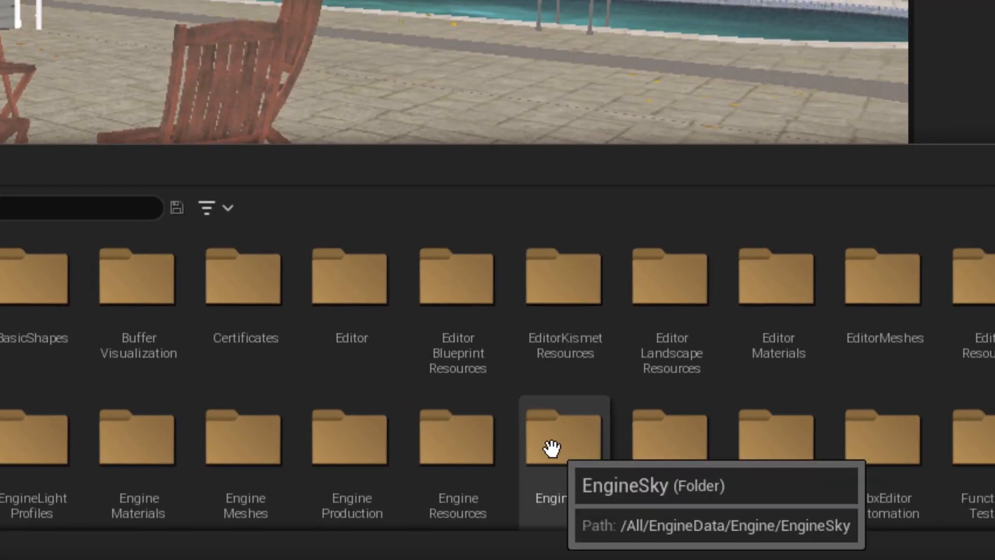
double_click(552, 447)
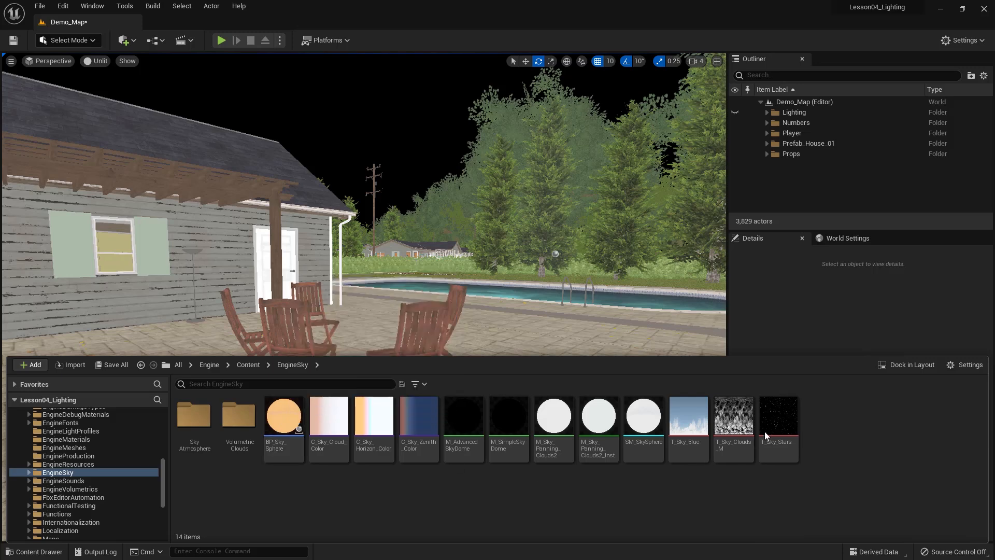
- Look up where the T_Sky_Stars texture is stored on disk in File Explorer, then return to the editor
mouse_move(777, 418)
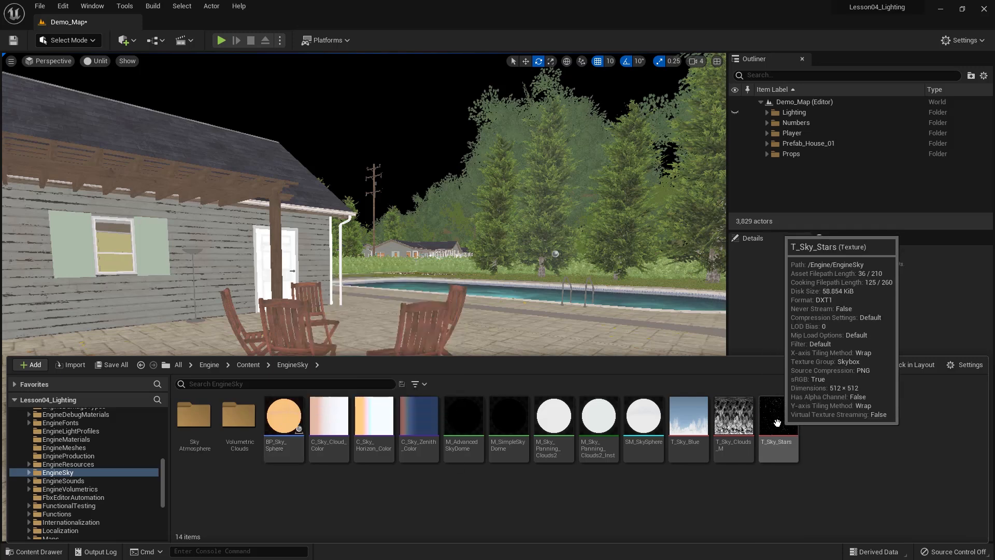
right_click(778, 417)
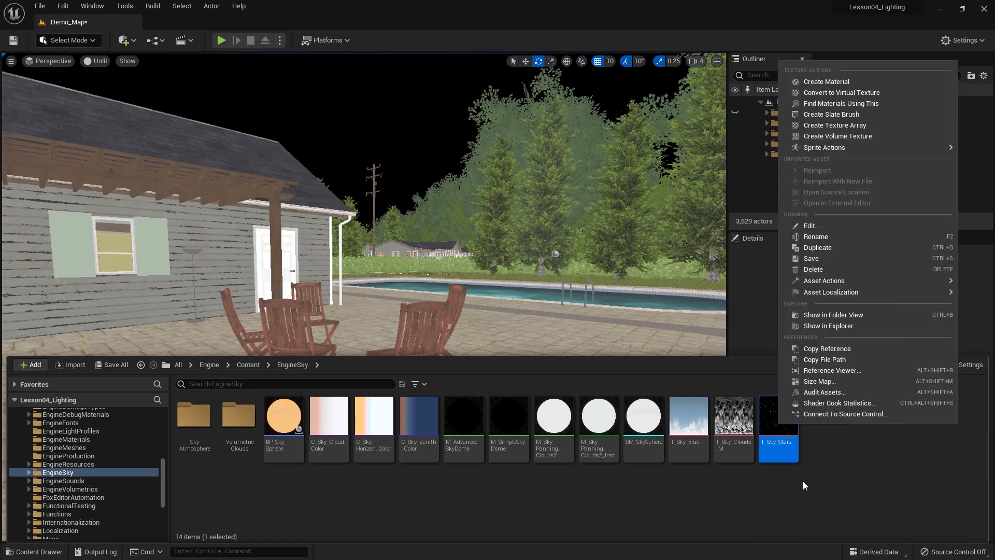
click(828, 326)
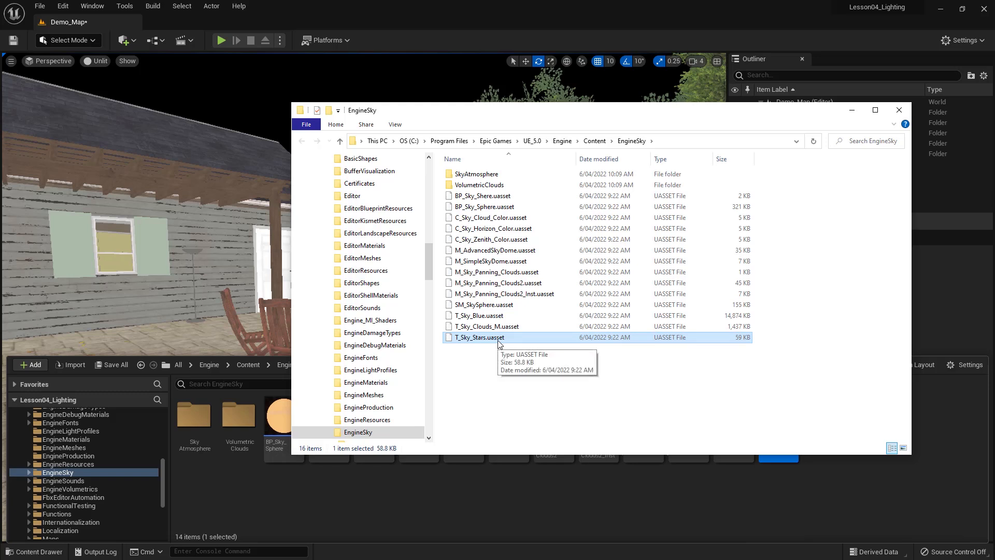
click(852, 110)
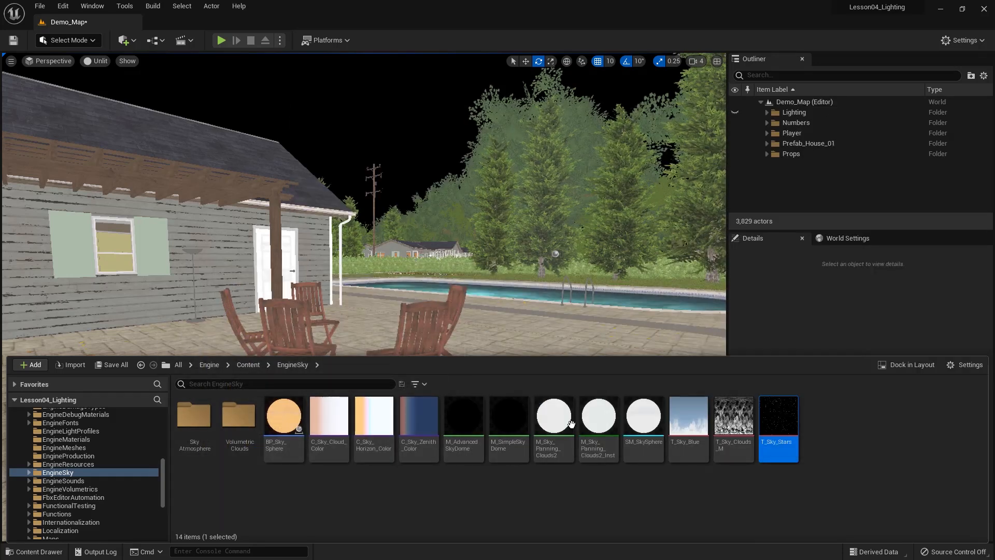
- Place BP_Sky_Sphere from the EngineSky folder in the level and set its Sun Height to -1.0
drag(284, 420, 330, 211)
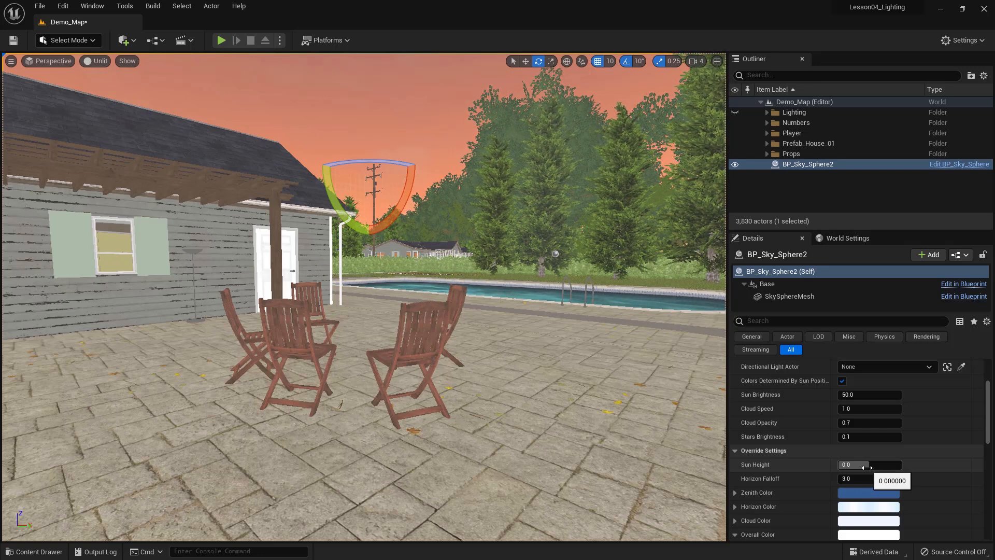
drag(865, 466, 835, 467)
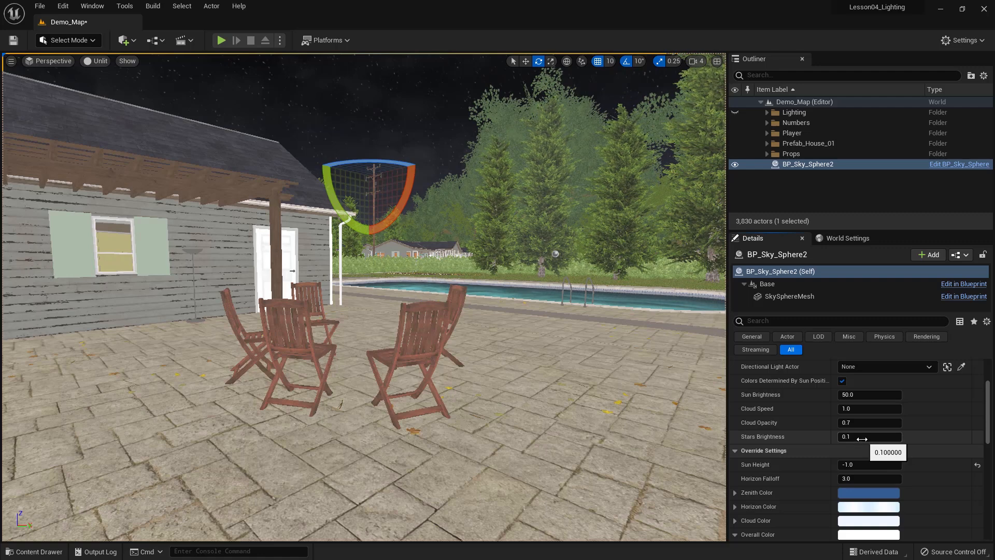
- Set the sky sphere's Stars Brightness to about 0.644 and try Cloud Opacity at 1.4 and 1.5
mouse_move(846, 438)
mouse_down()
mouse_move(886, 438)
mouse_move(847, 448)
mouse_up()
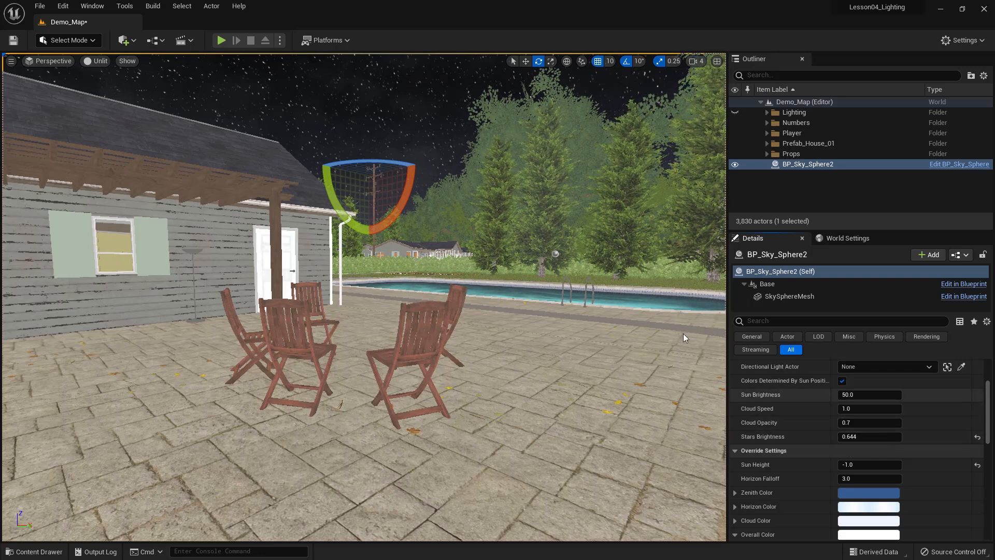
click(848, 423)
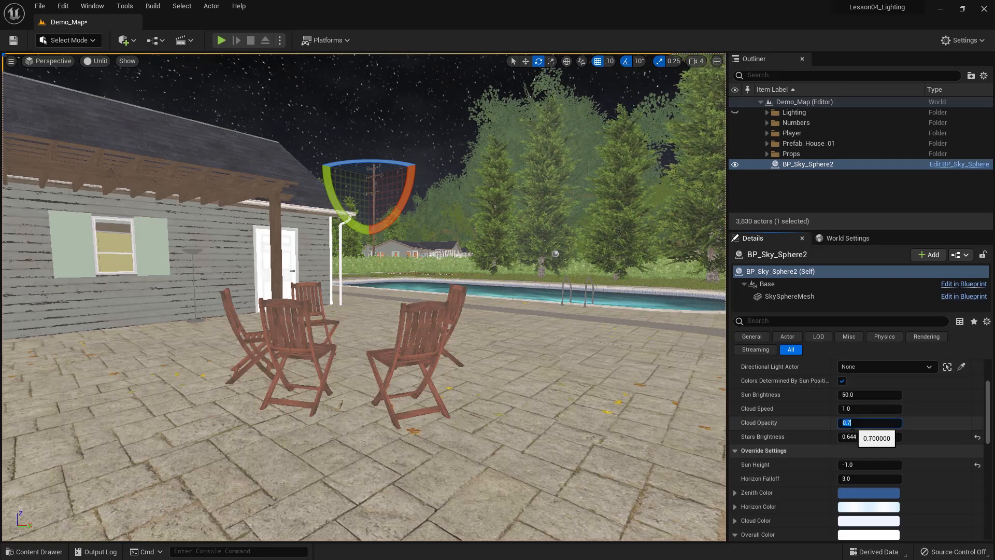
text(1.4)
key(Return)
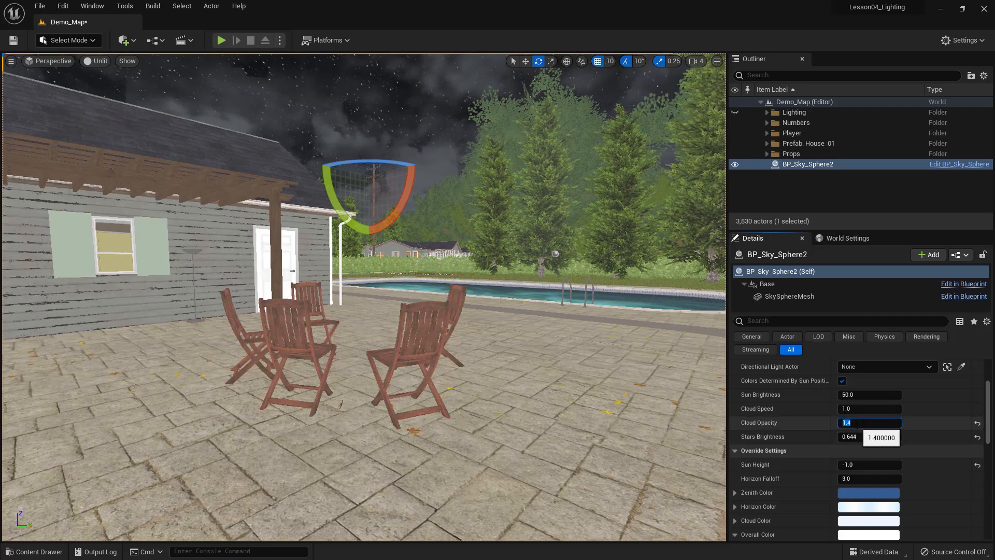
text(1.5)
key(Return)
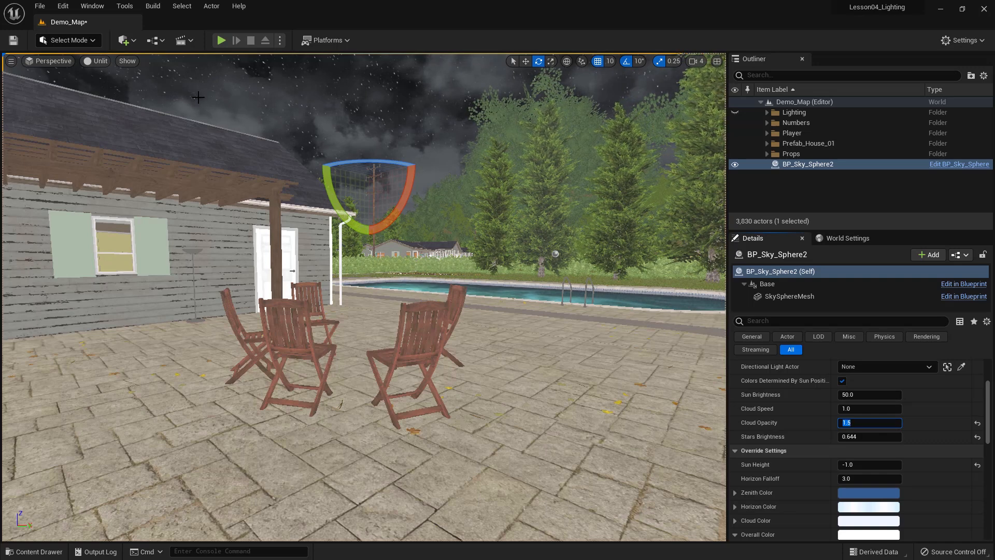
- In Lit view mode, set the sky sphere's Stars Brightness to 0.1 and its Cloud Opacity to 1.3
click(101, 63)
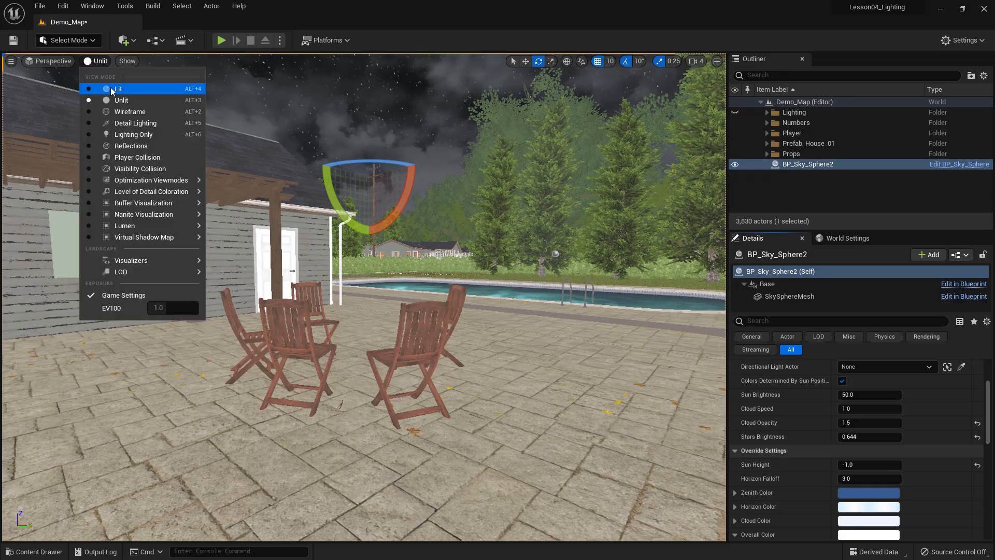
click(108, 90)
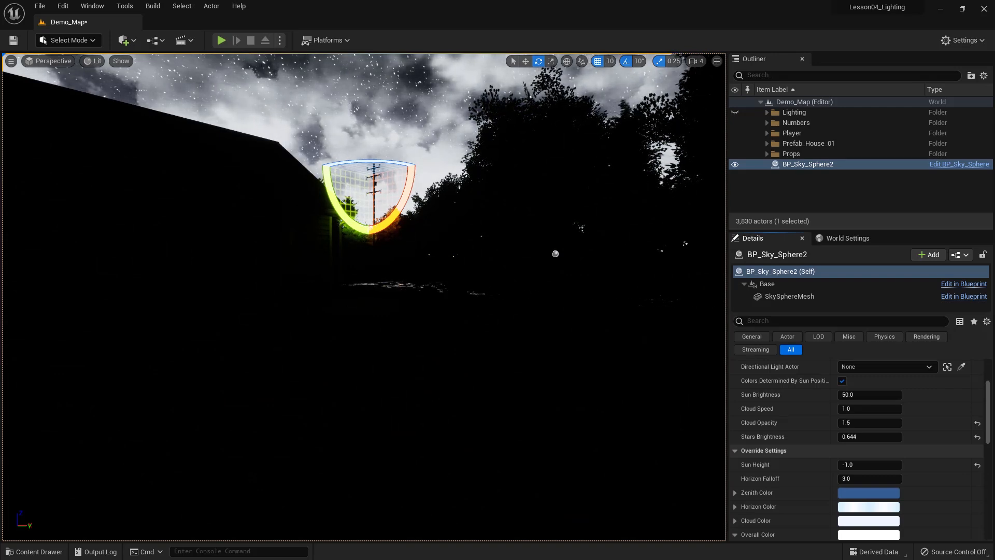
click(850, 438)
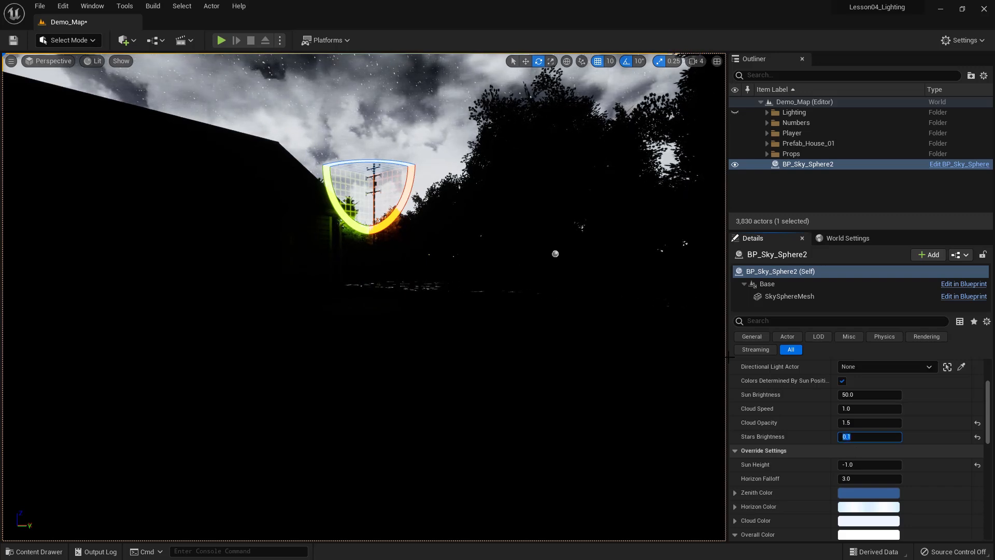
click(858, 422)
text(1.3)
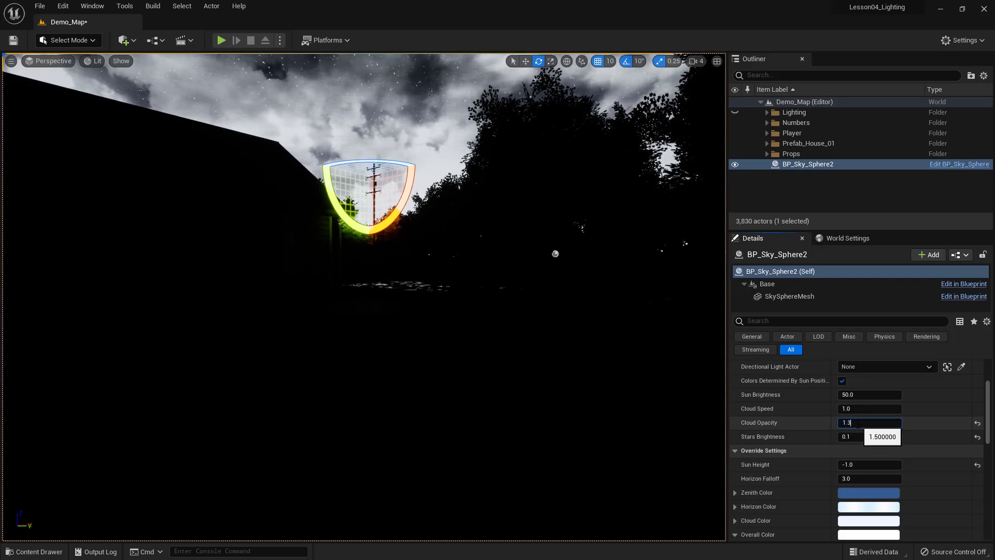
key(Return)
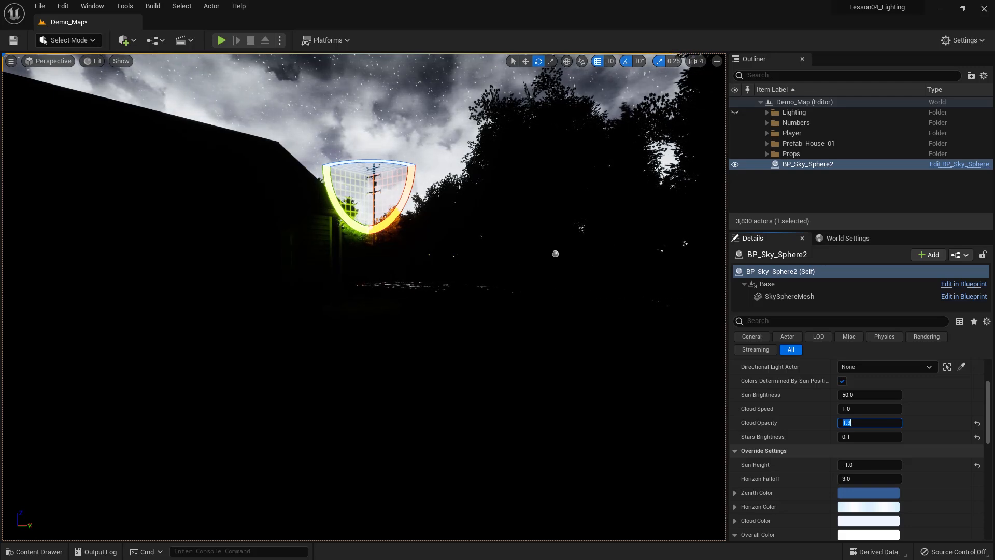
- Add a Directional Light to the level
click(125, 40)
mouse_move(155, 137)
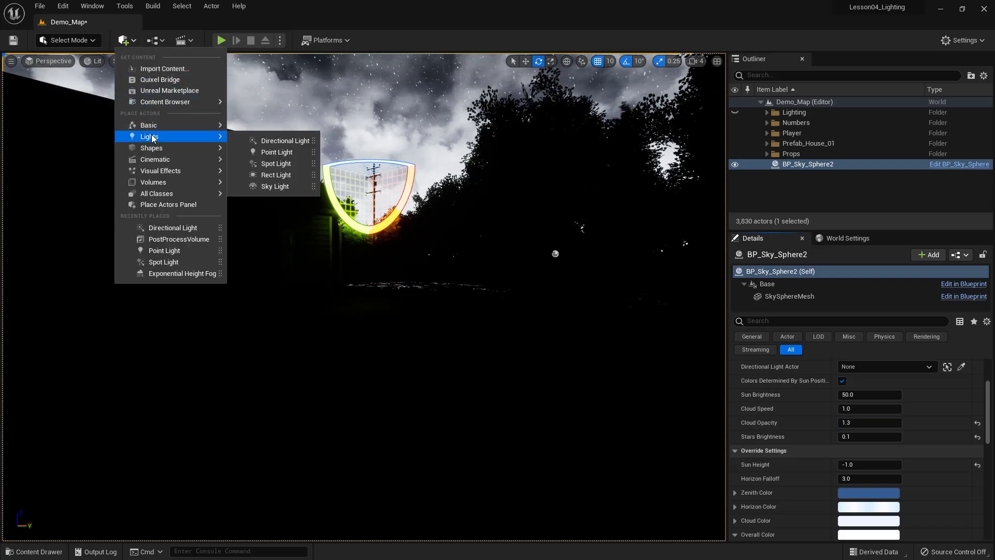
click(261, 141)
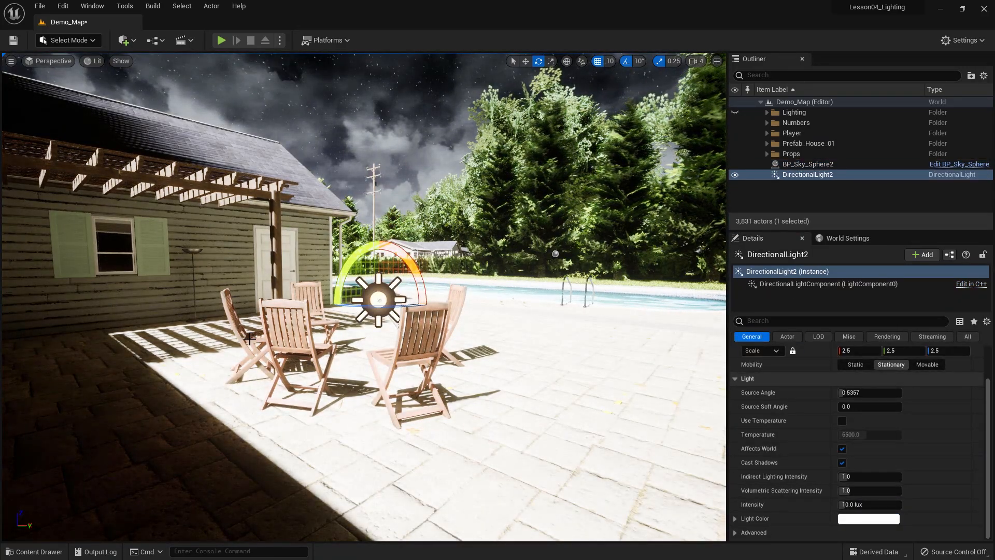
- Set the directional light's rotation to 143° on X, -22° on Y and -200° on Z
scroll(969, 399, up, 3)
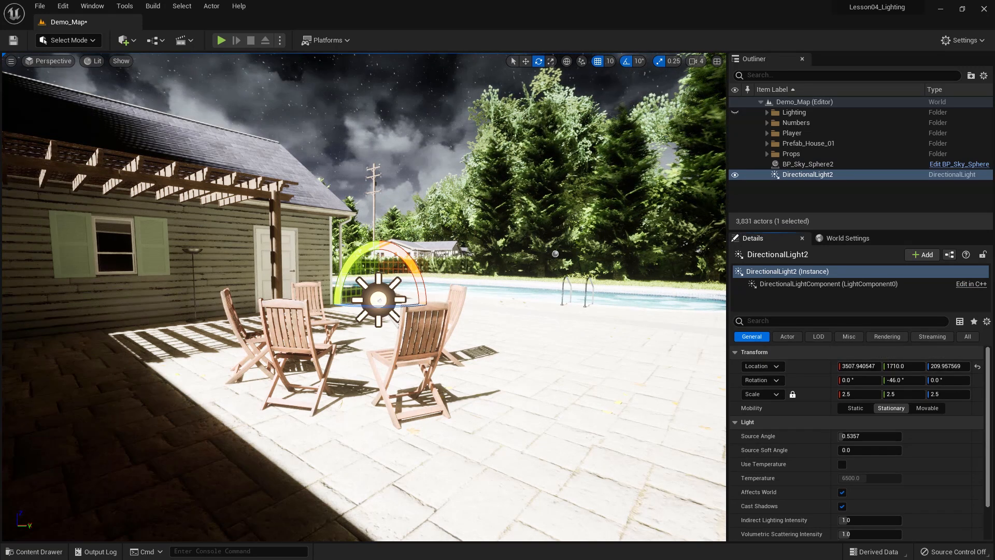
click(868, 383)
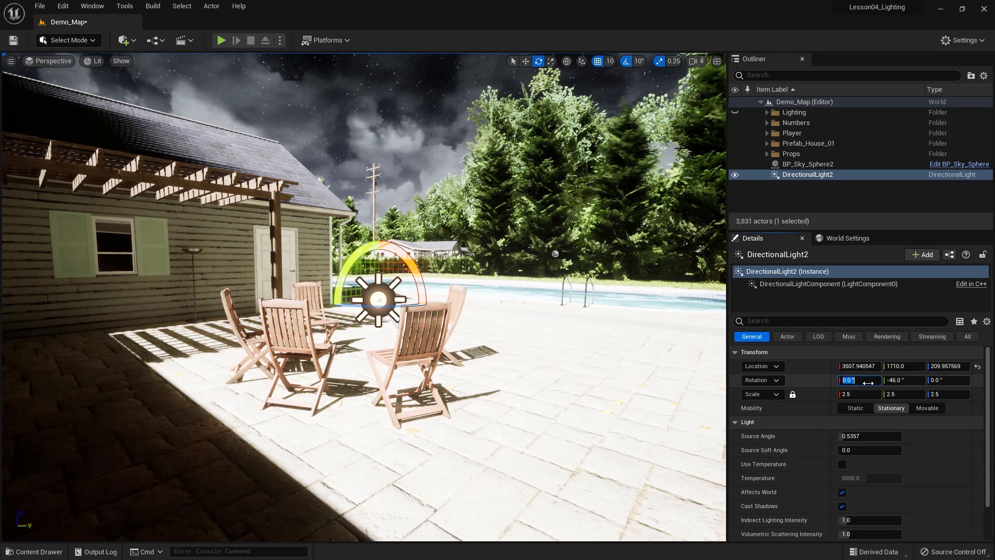
text(143)
key(Return)
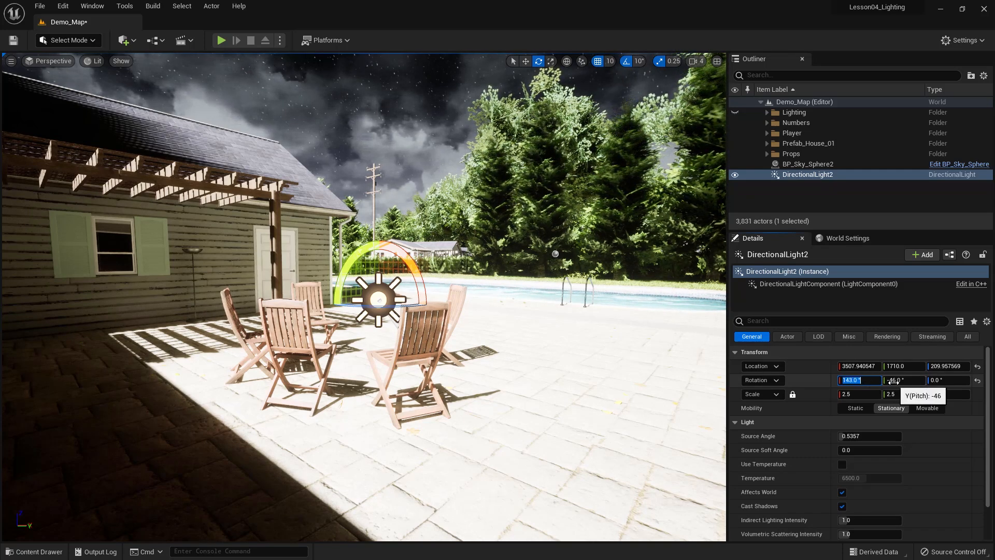
click(894, 381)
key(BackSpace)
text(-2)
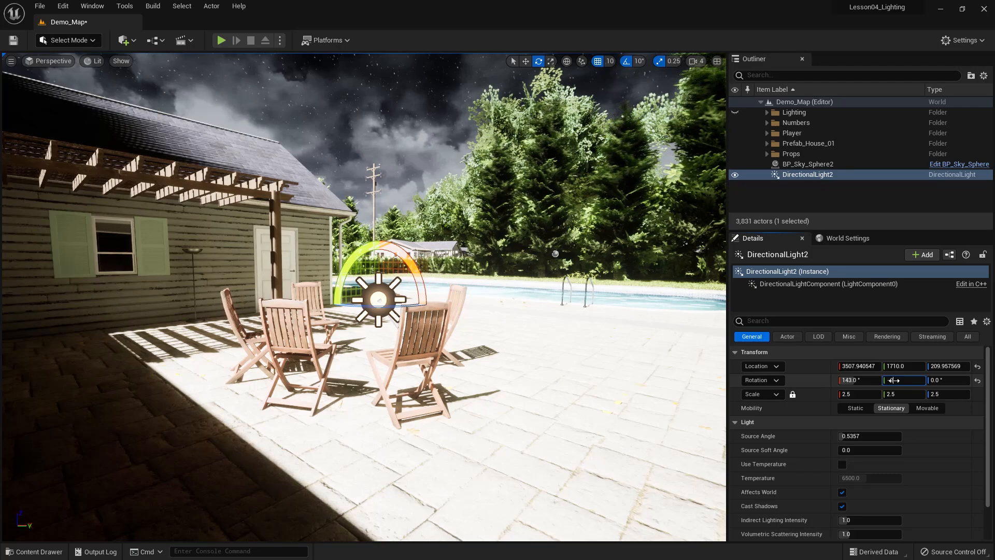
text(2)
key(Return)
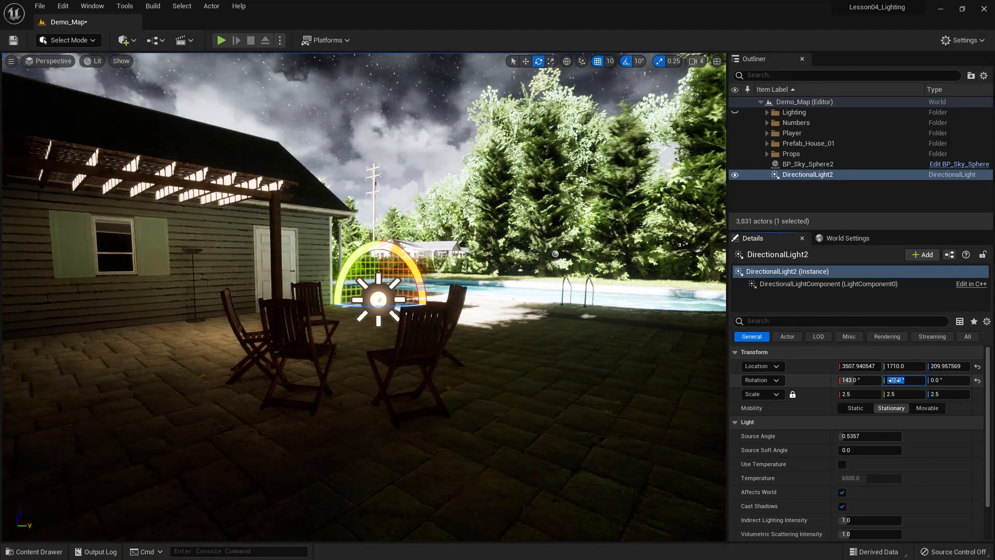
click(939, 380)
text(-260)
key(Return)
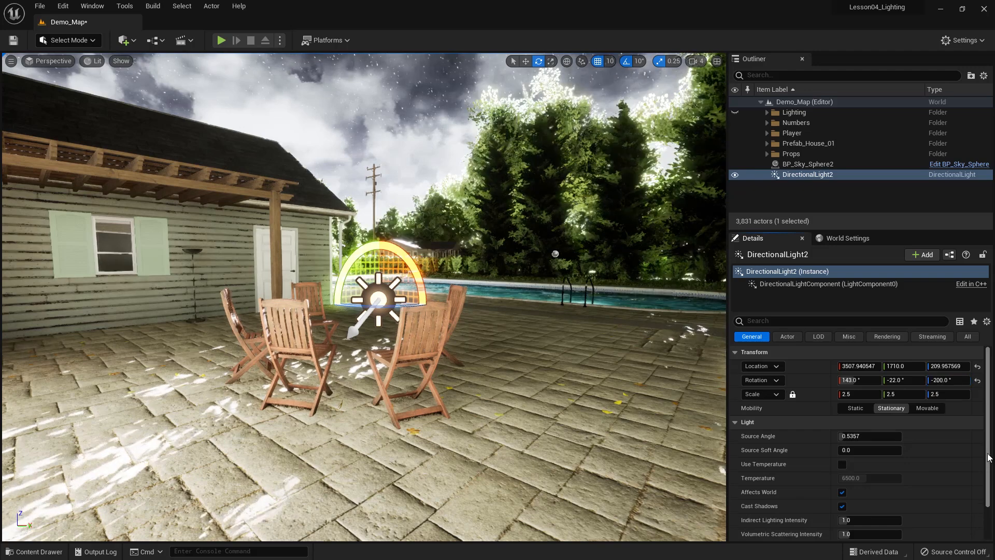
- Enable Use Temperature on the directional light and set its Temperature to 10000
scroll(858, 443, down, 2)
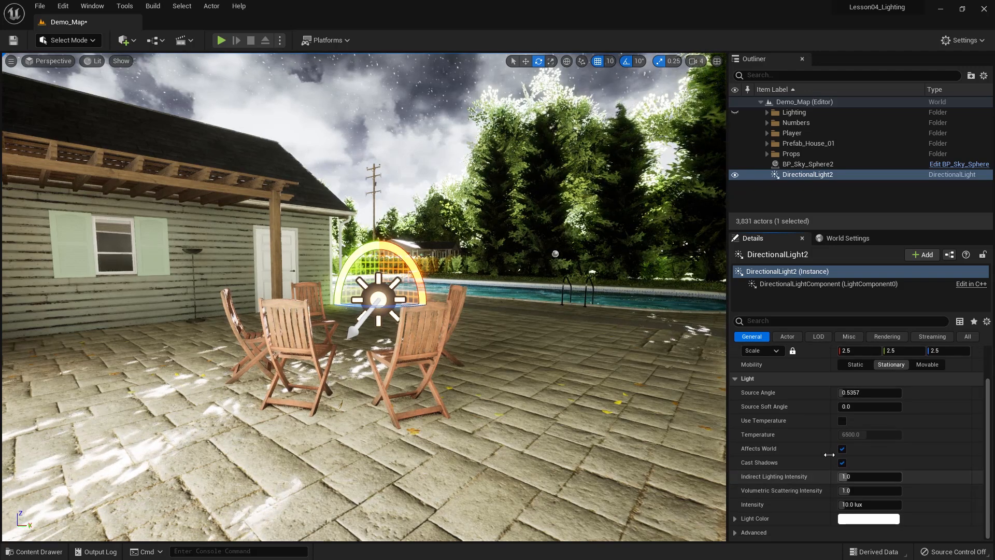
click(842, 421)
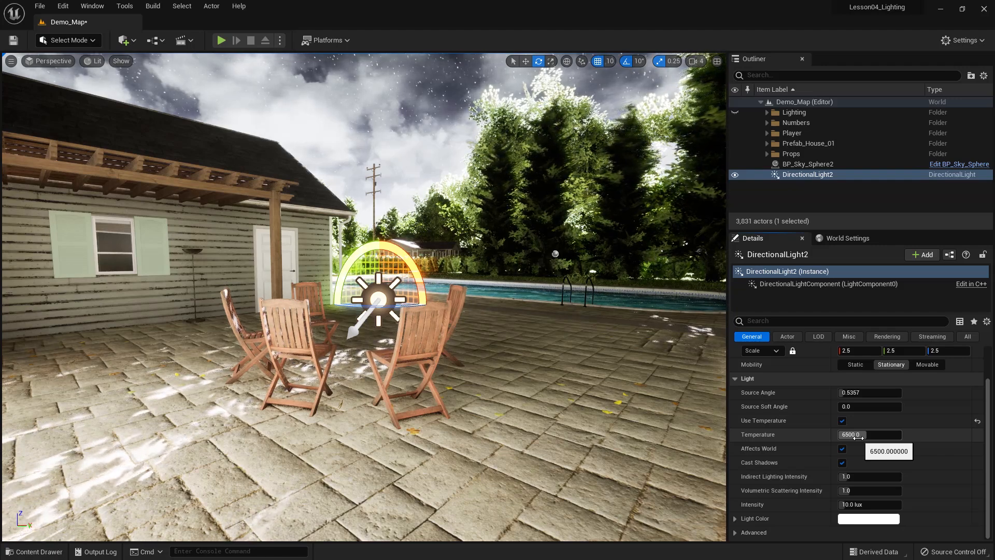
click(858, 438)
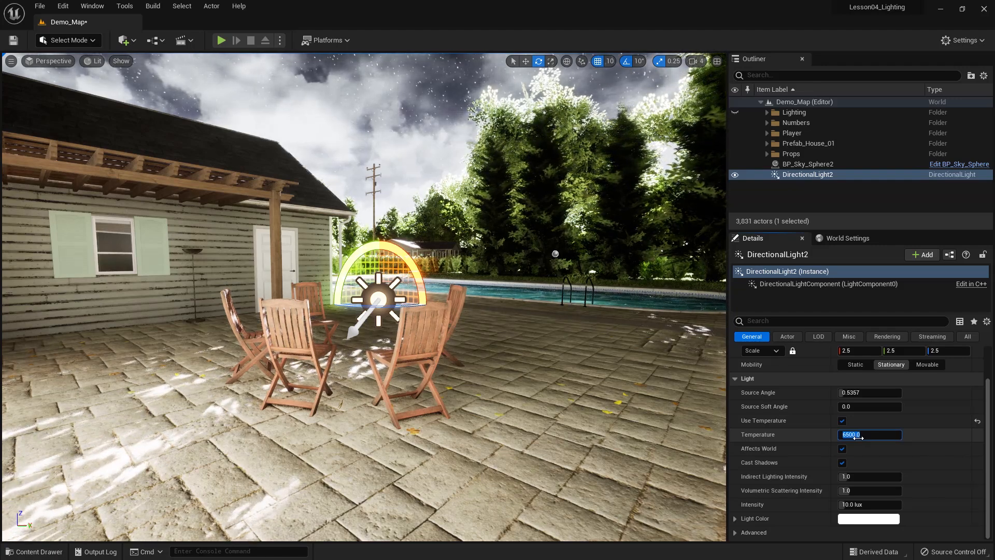
text(100)
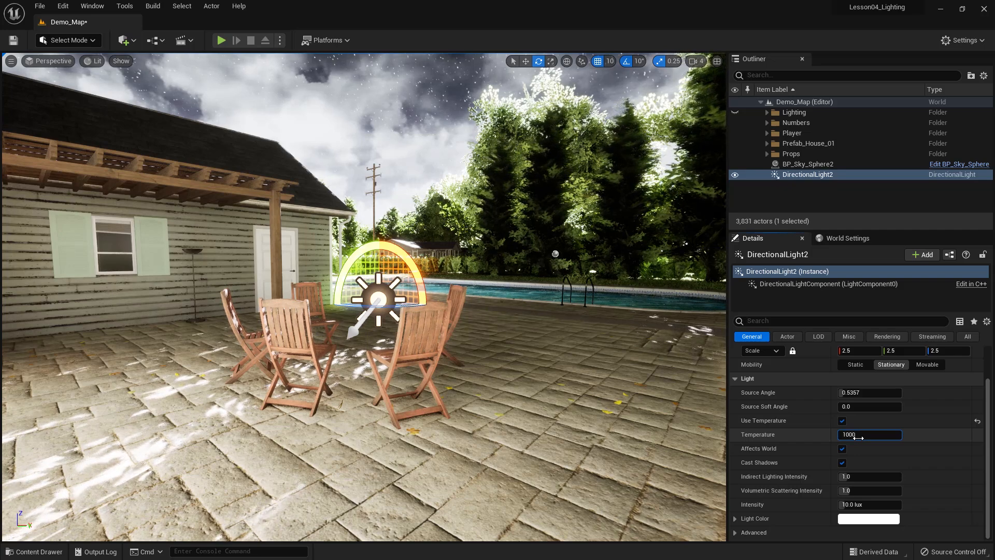
text(00)
key(Return)
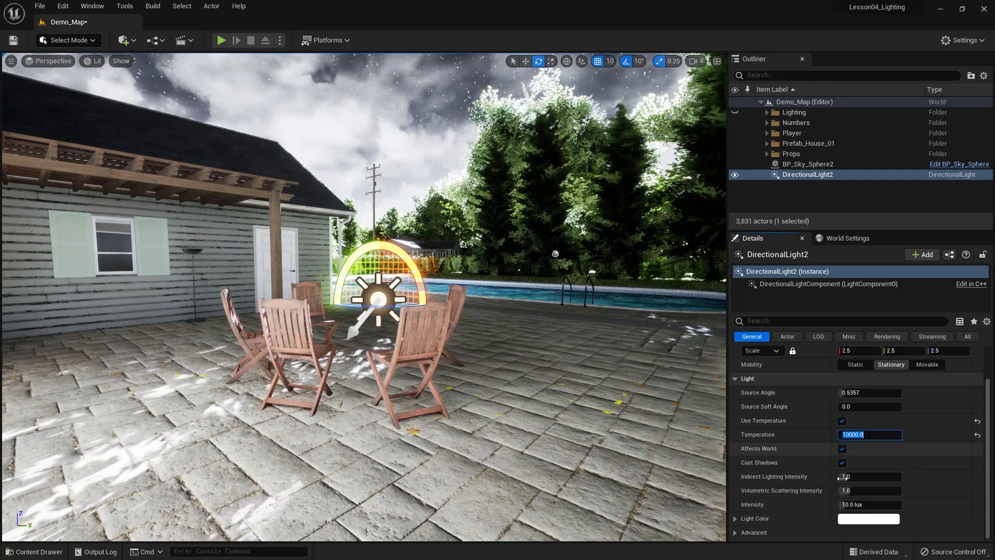
- Set the directional light's Intensity to 1 lux after trying 2 lux
click(873, 504)
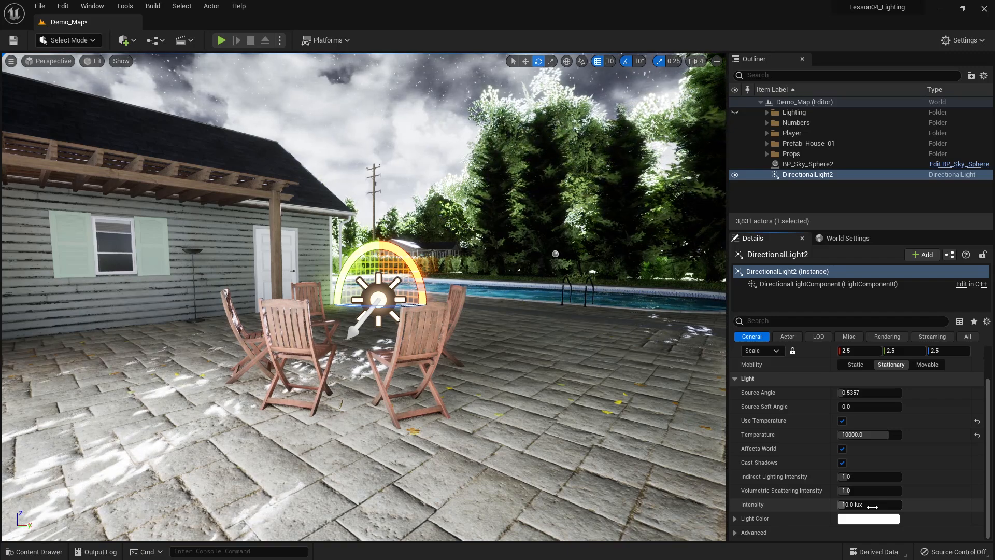
click(872, 507)
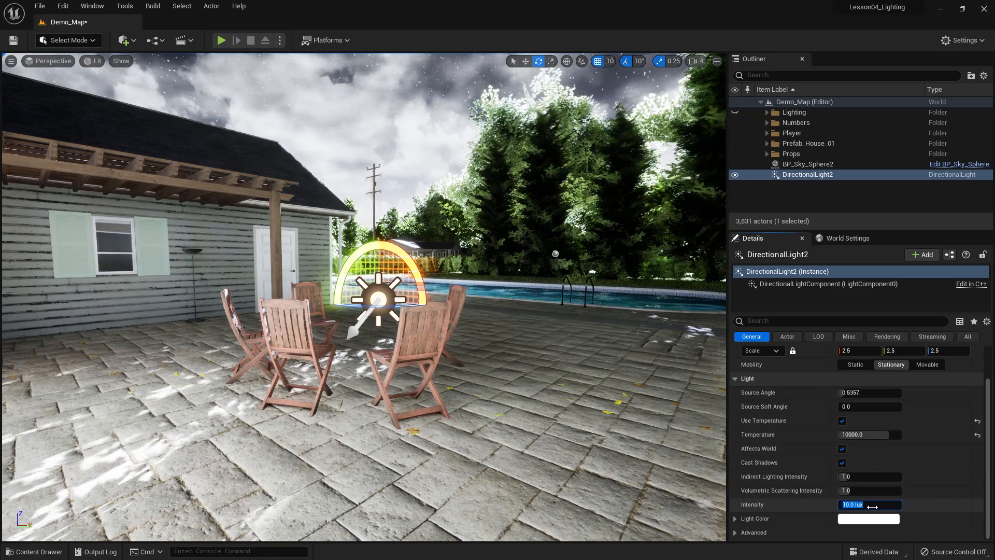
text(2)
key(Return)
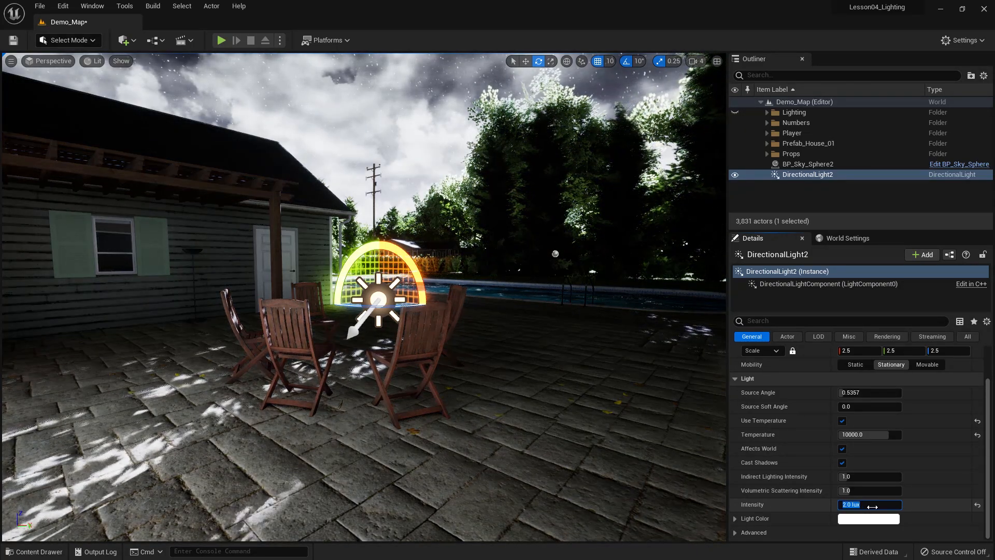
text(1)
key(Return)
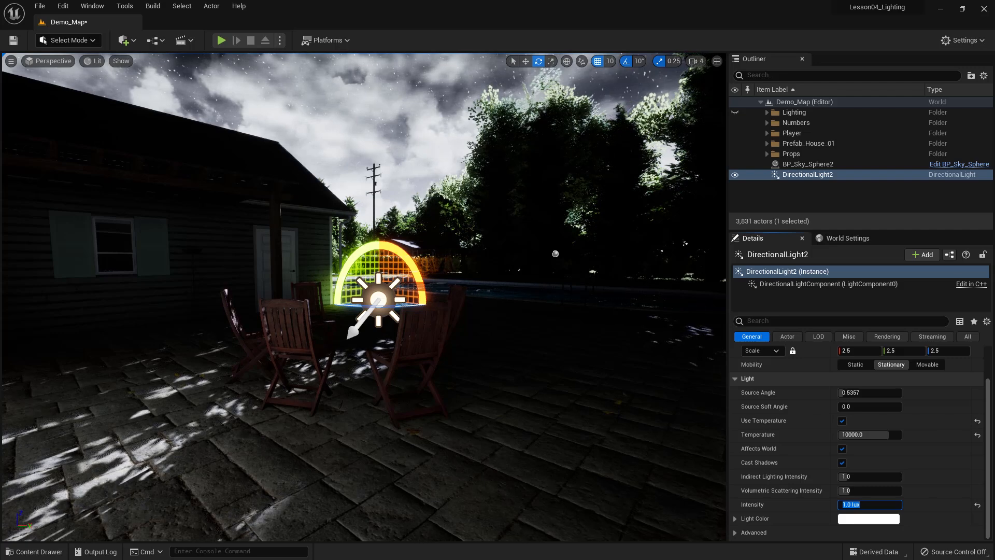
- Set the sky sphere's Cloud Opacity to 1.0
click(795, 164)
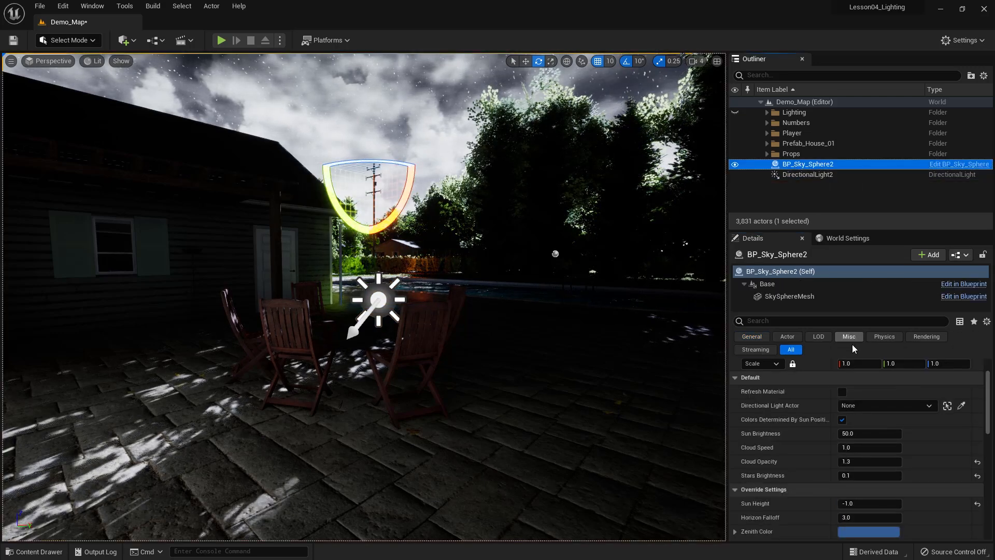
click(848, 460)
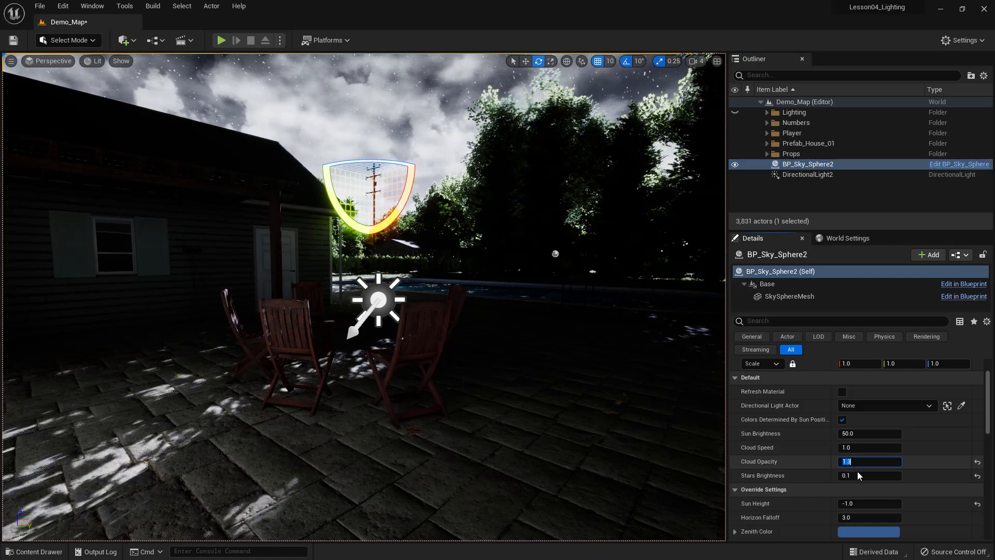
text(1.2)
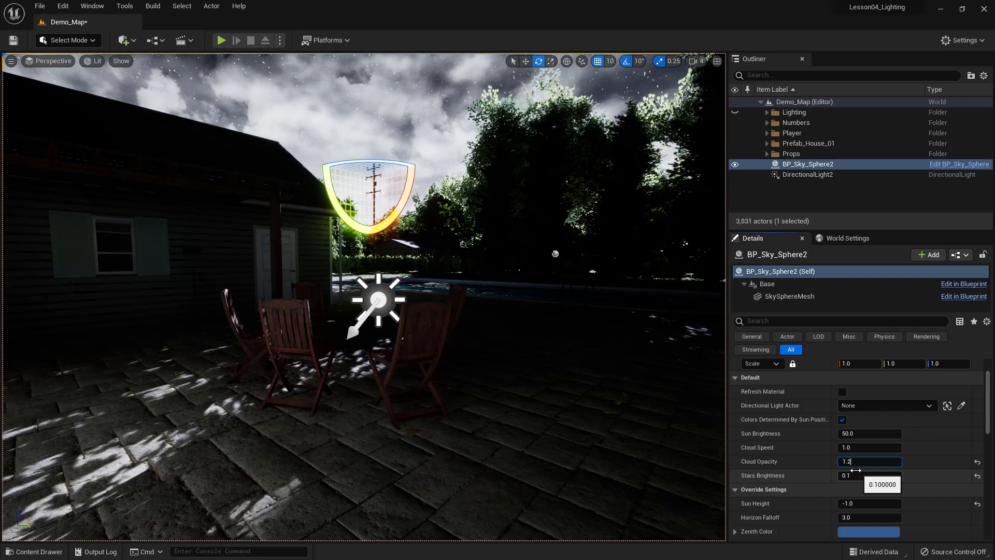
key(BackSpace)
text(0)
key(Return)
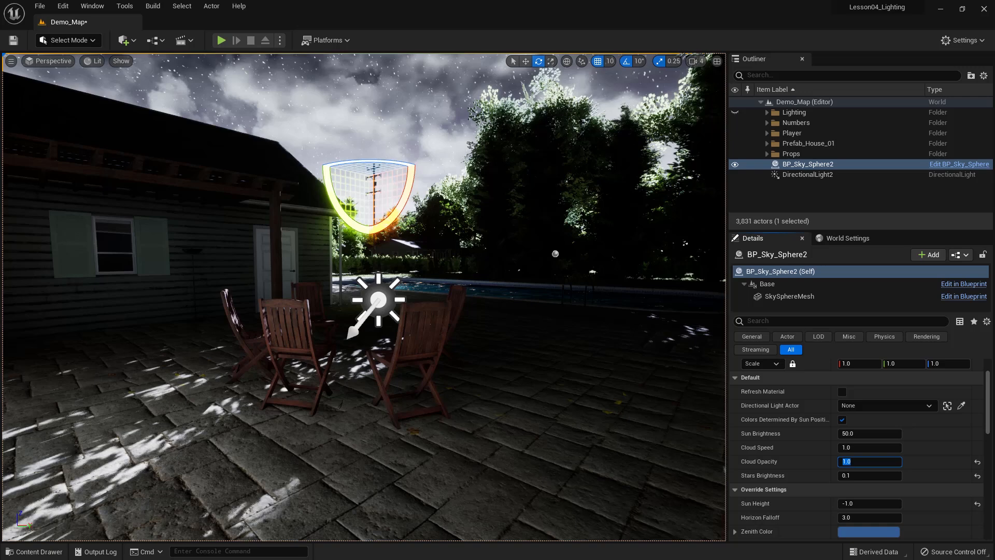
- Add an Exponential Height Fog to the level and raise its Fog Density to 0.05
click(135, 42)
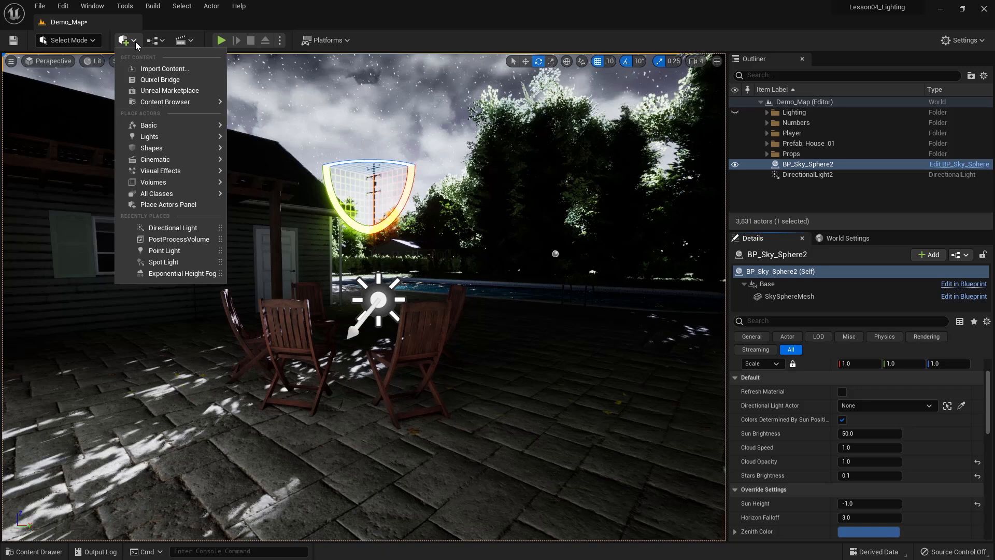
mouse_move(161, 138)
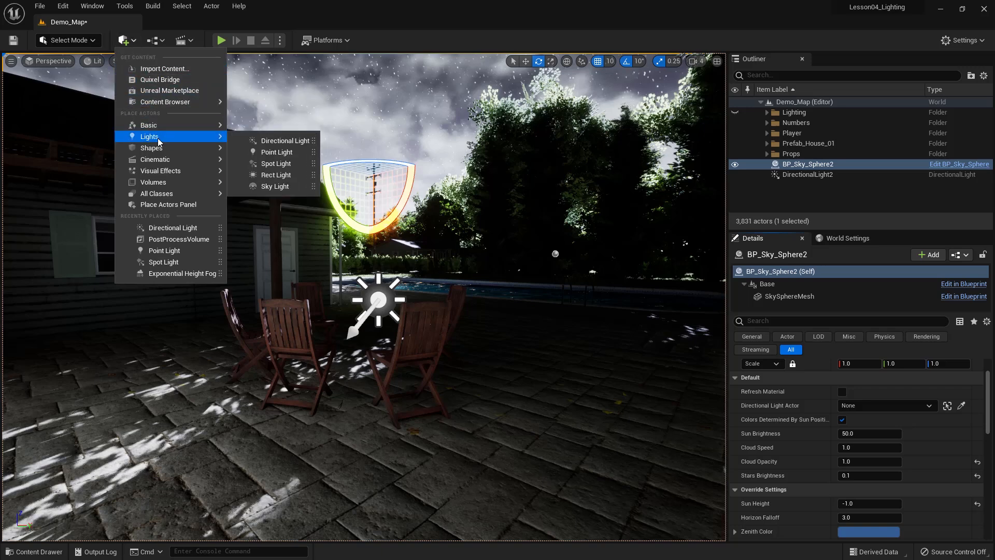
mouse_move(181, 172)
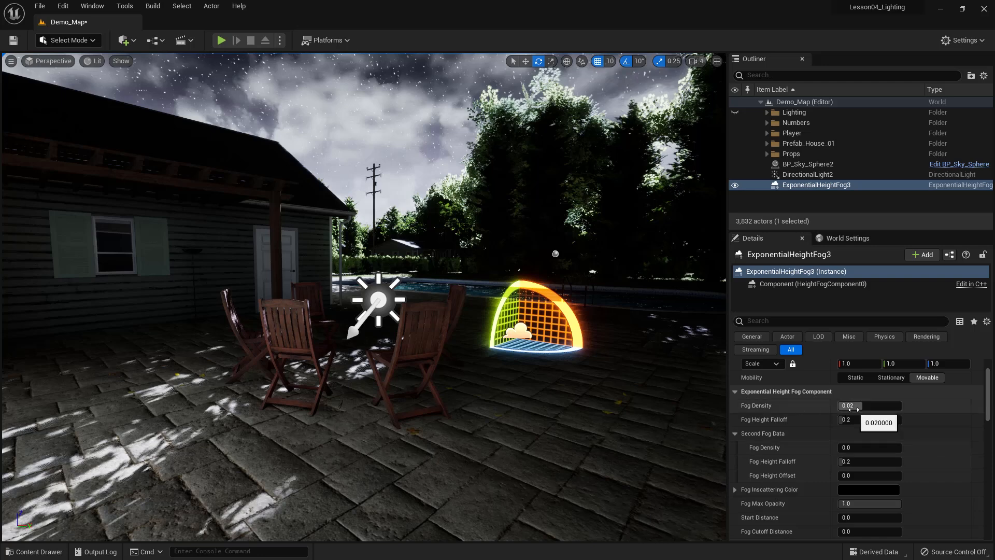
drag(854, 409, 902, 409)
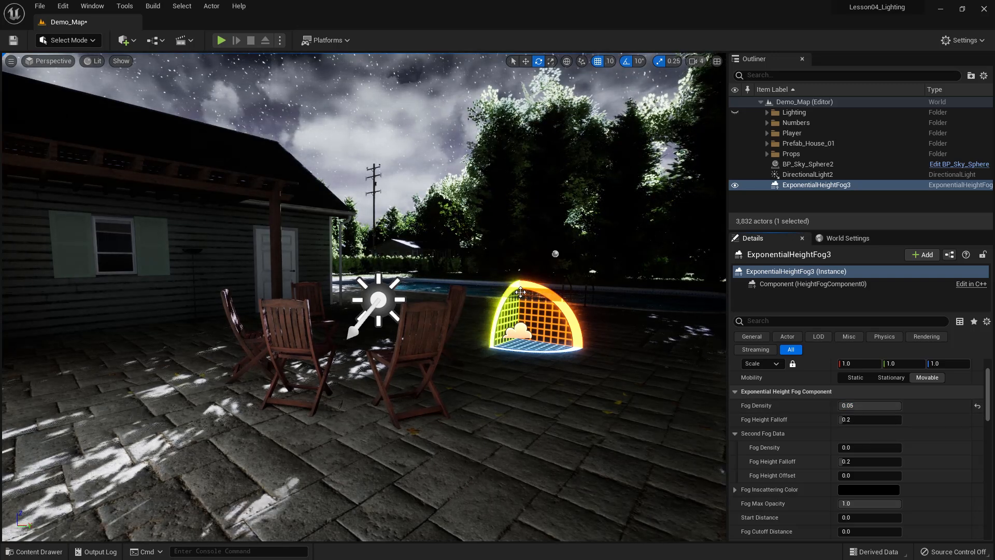
- Enable Volumetric Fog on the height fog and reduce its Fog Density to about 0.022
scroll(979, 424, down, 10)
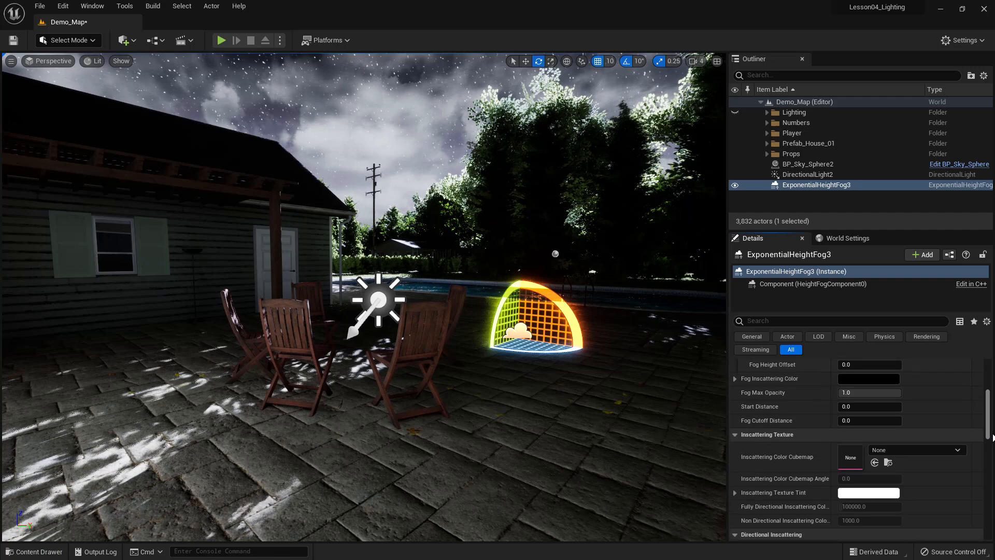
scroll(857, 449, down, 6)
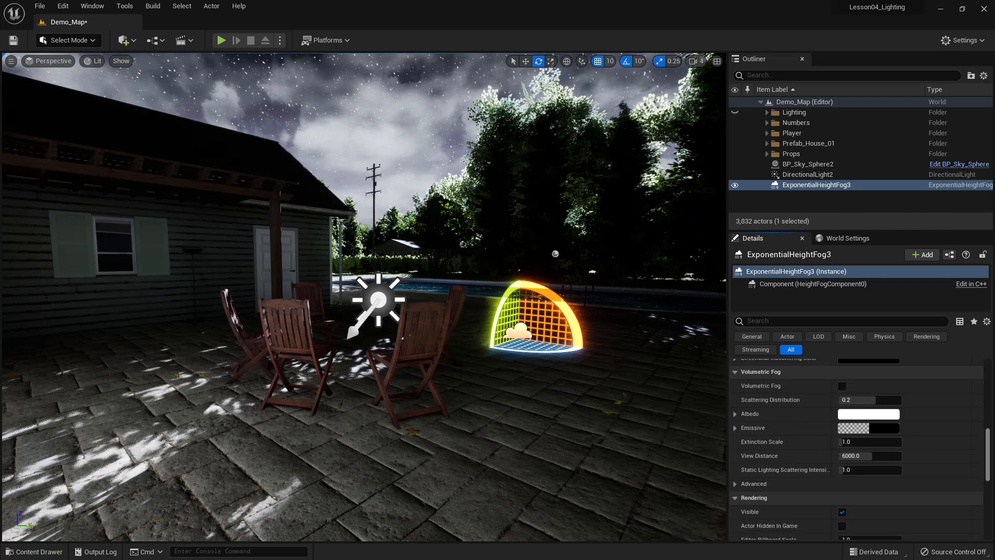
click(842, 381)
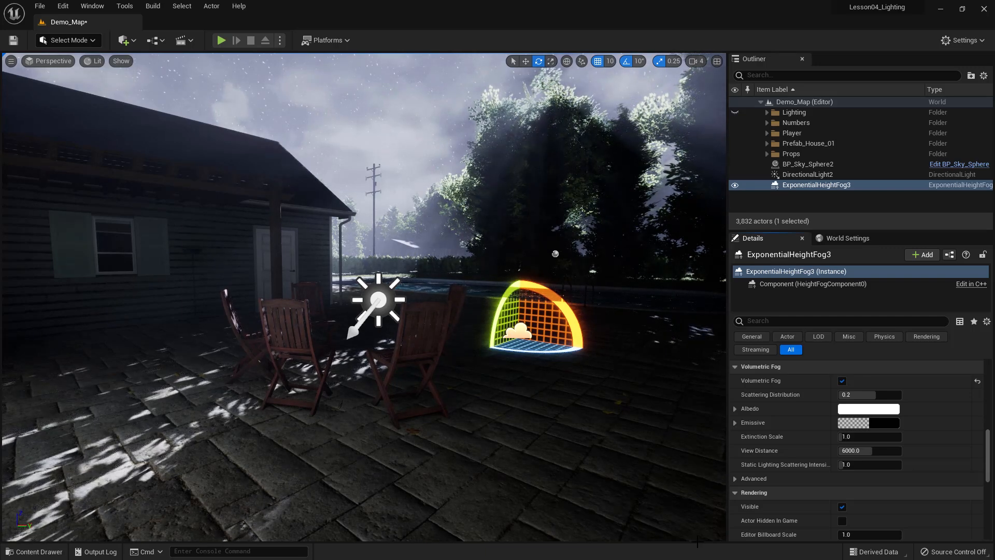
drag(989, 471, 988, 403)
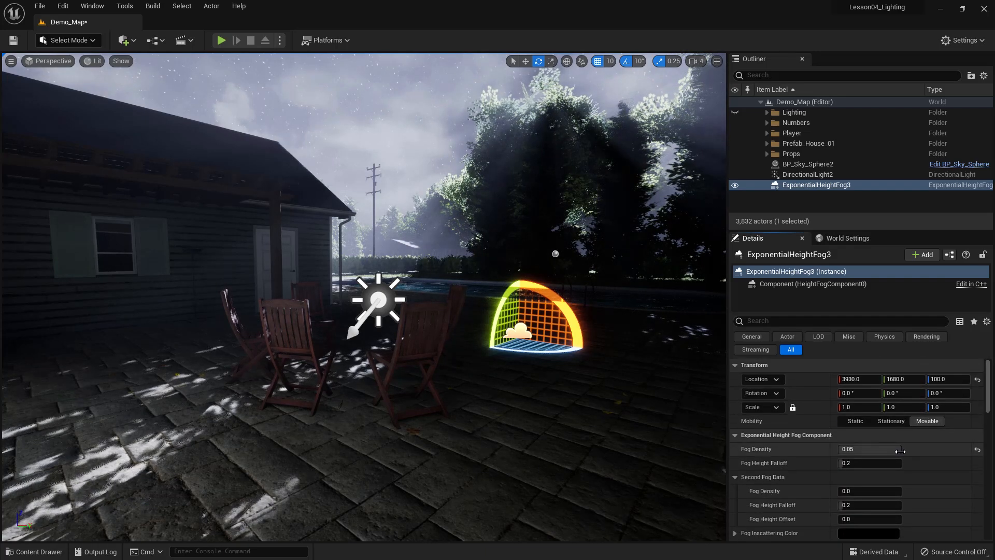
drag(899, 451, 864, 451)
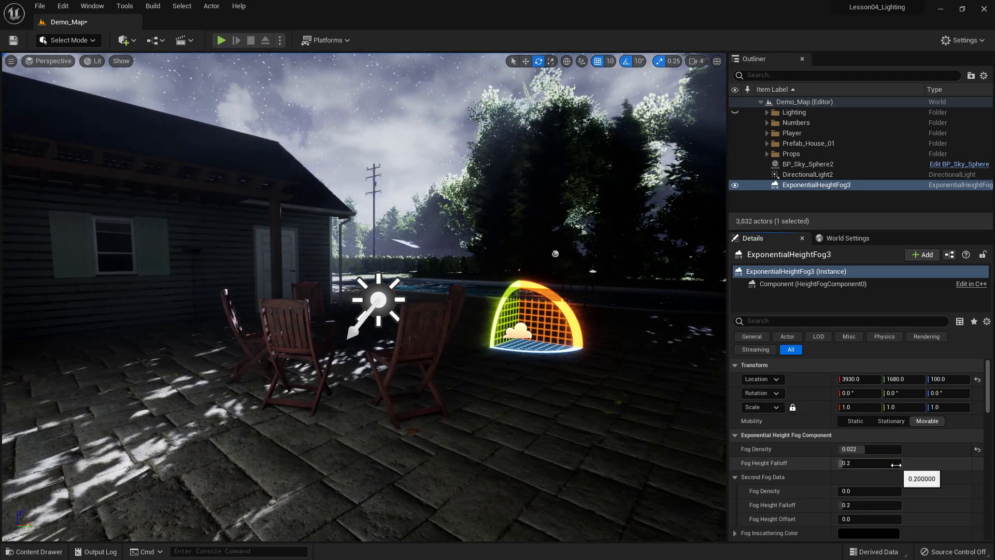
- Try a red tint for the height fog's Fog Inscattering Color and return it to black
scroll(899, 470, down, 2)
scroll(898, 469, down, 1)
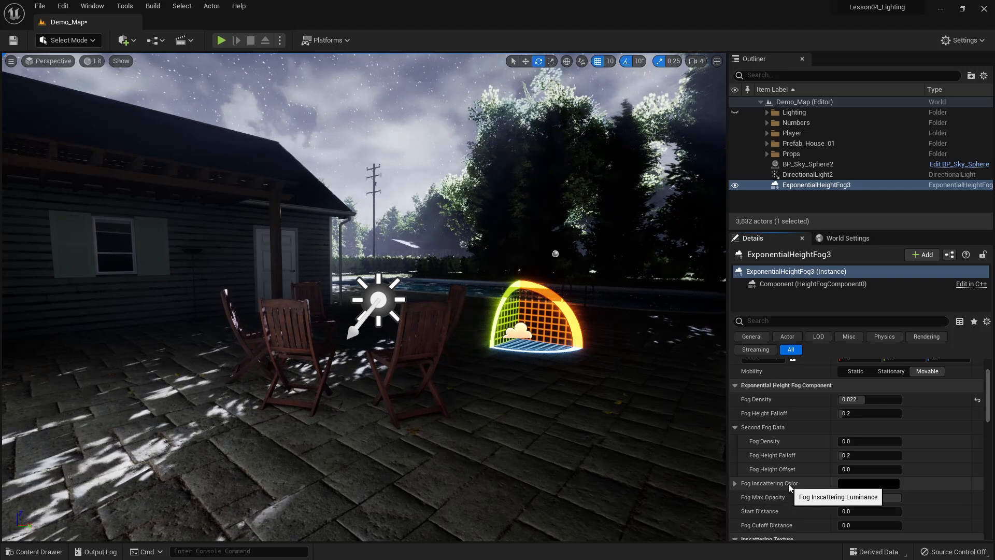
click(882, 482)
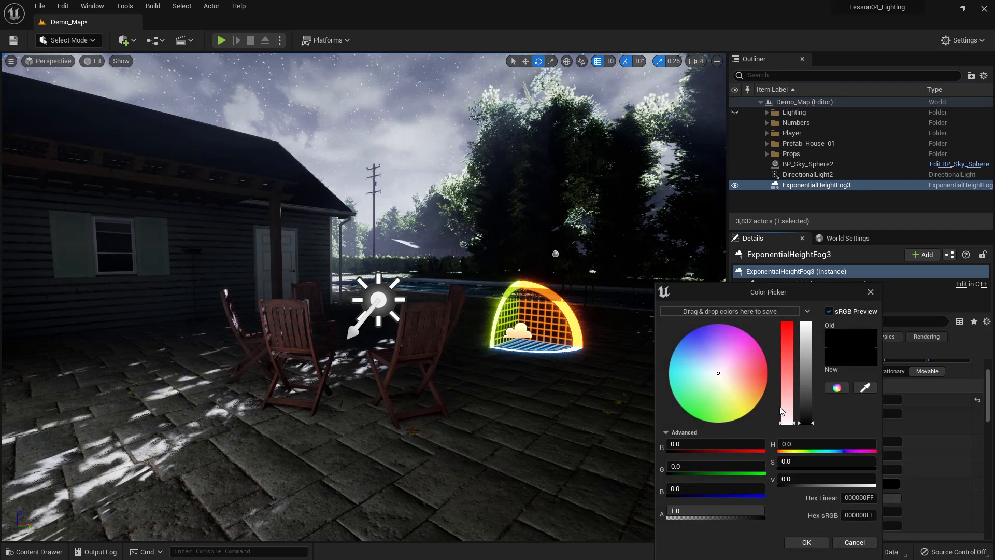
click(788, 326)
mouse_move(811, 420)
mouse_down()
mouse_move(815, 401)
mouse_move(817, 430)
mouse_up()
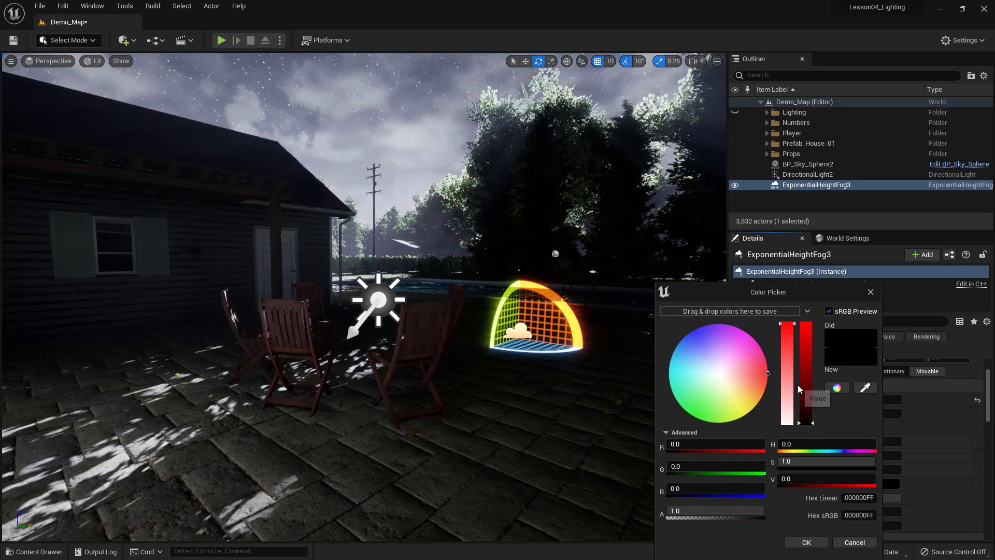
drag(788, 384, 791, 438)
click(870, 293)
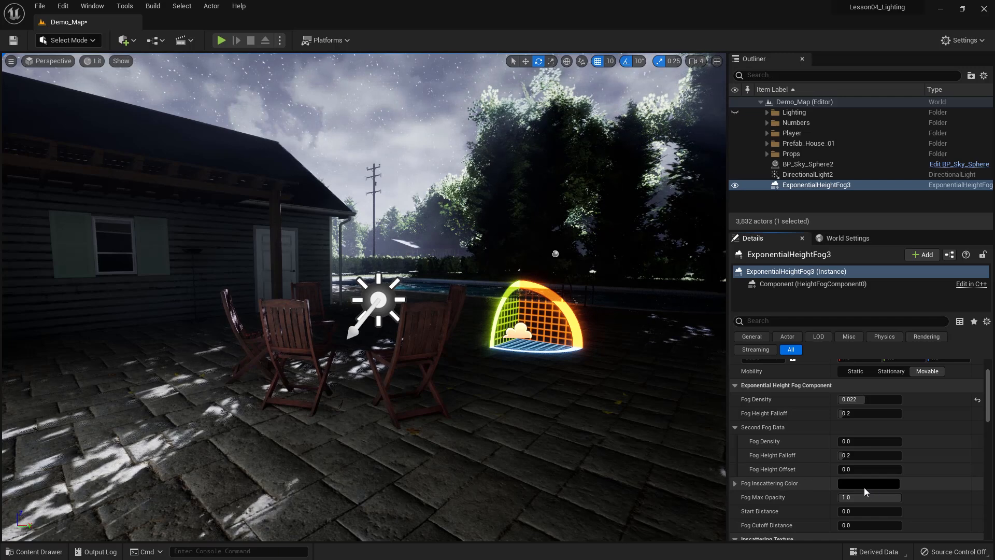
- Try a dark red Directional Inscattering Color on the height fog and return it to black
scroll(864, 487, down, 5)
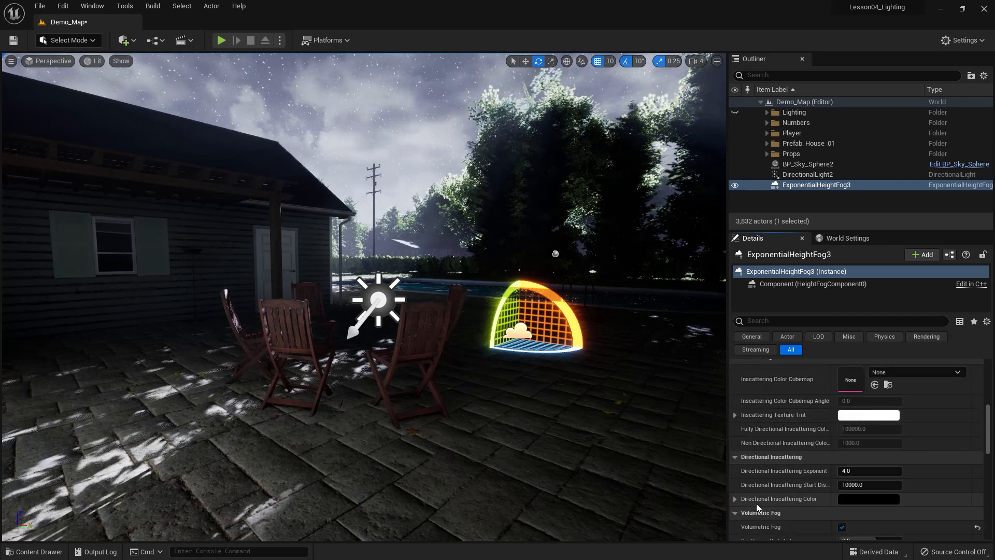
click(866, 499)
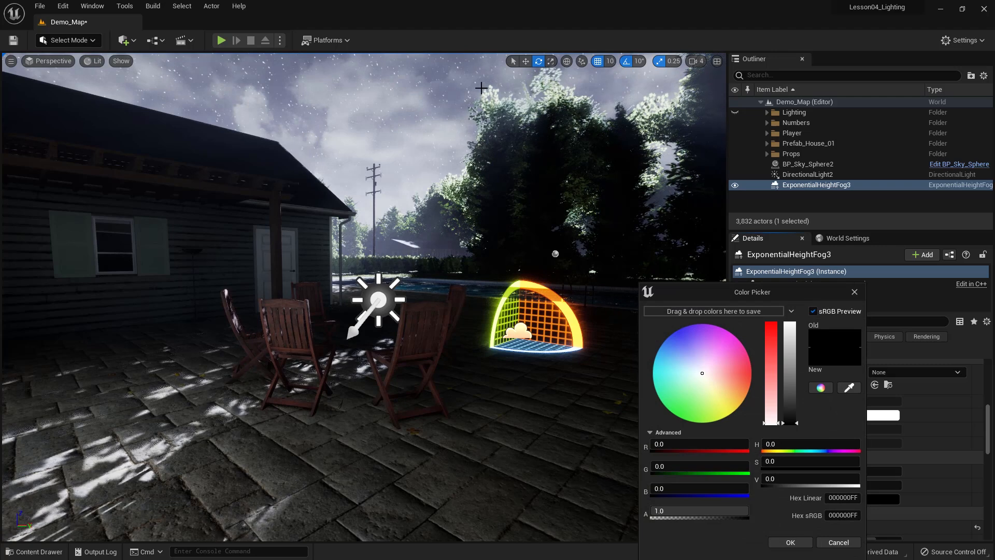
drag(771, 375, 774, 306)
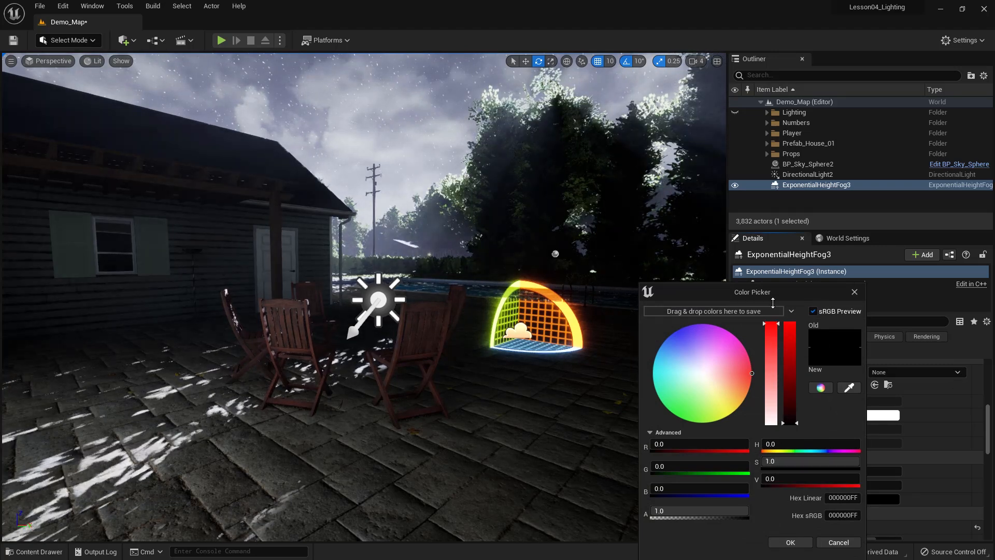
mouse_move(798, 421)
mouse_down()
mouse_move(795, 404)
mouse_move(795, 416)
mouse_up()
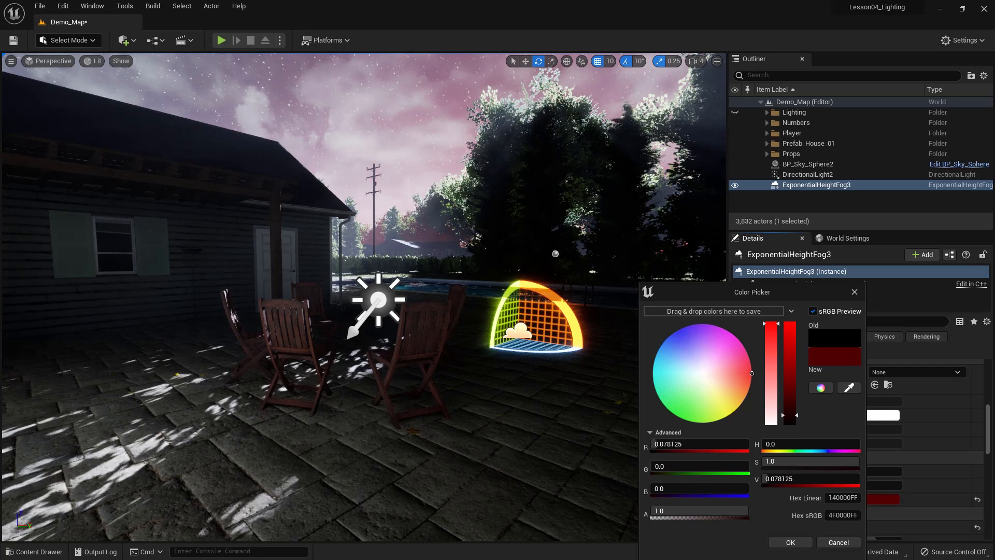
drag(776, 342, 797, 431)
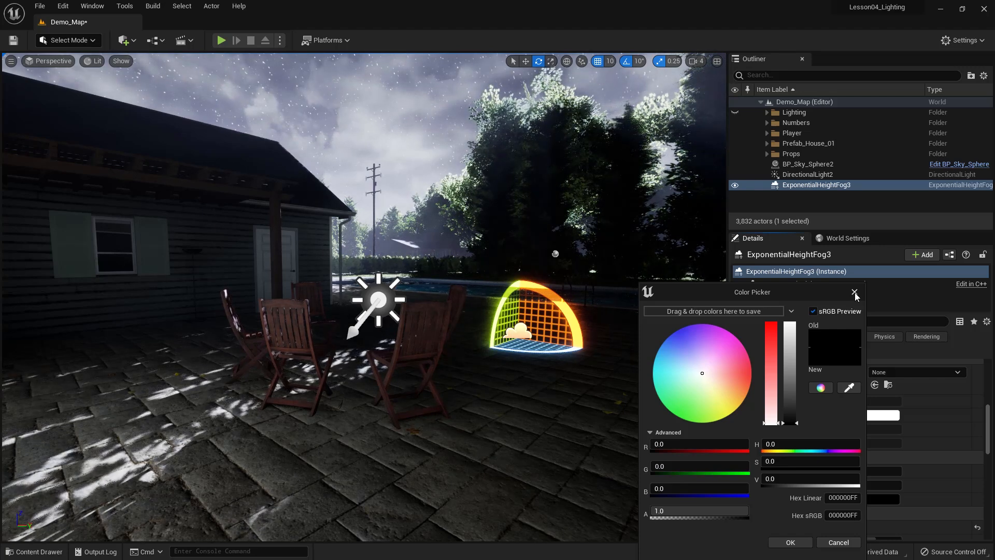
click(854, 293)
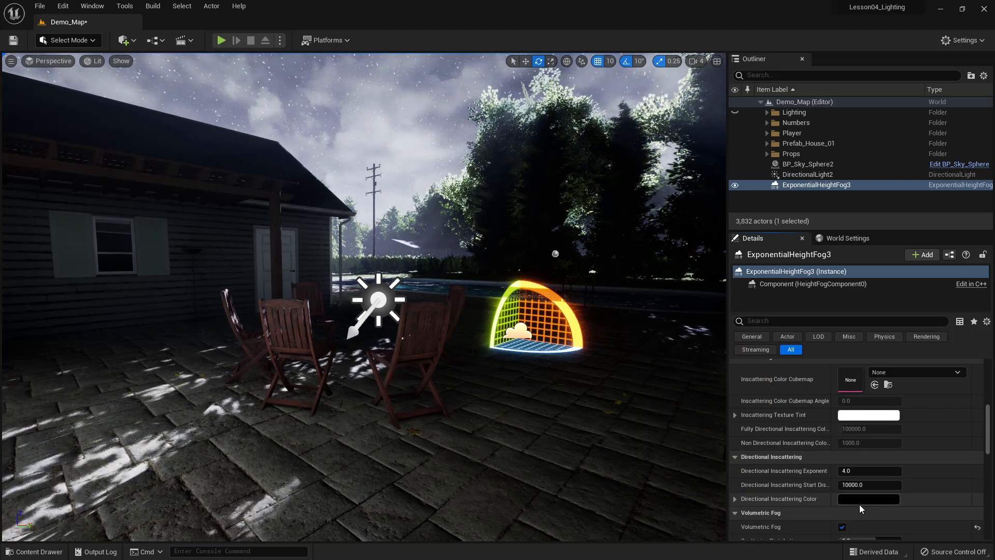
- Raise the height fog's volumetric Scattering Distribution to about 0.67
scroll(860, 505, down, 3)
scroll(859, 505, down, 1)
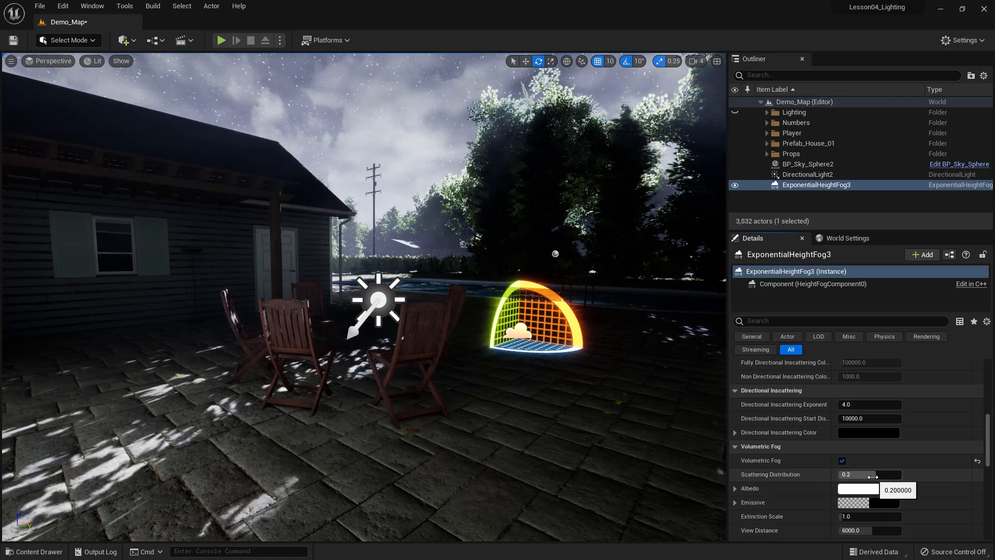
mouse_move(873, 477)
mouse_down()
mouse_move(814, 477)
mouse_move(890, 476)
mouse_up()
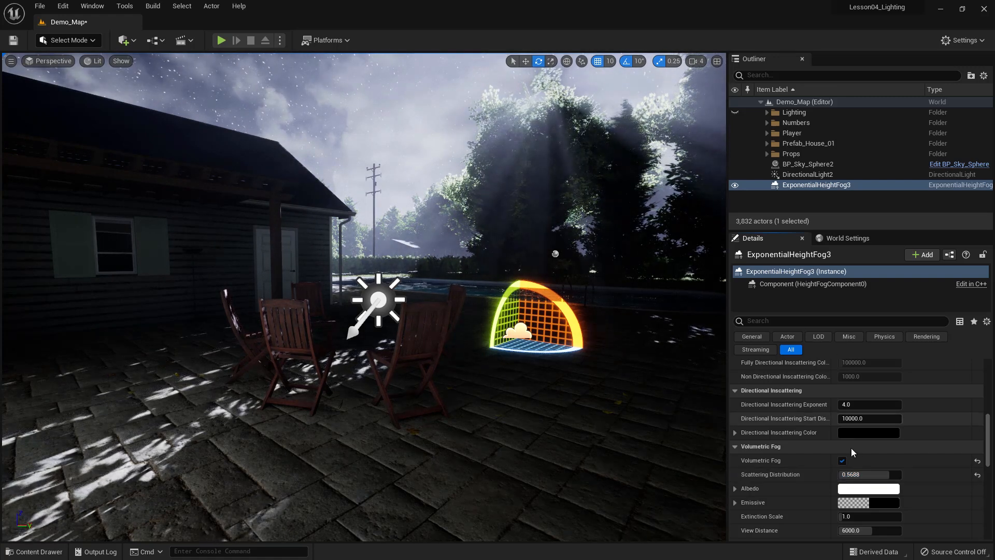
drag(890, 475, 893, 475)
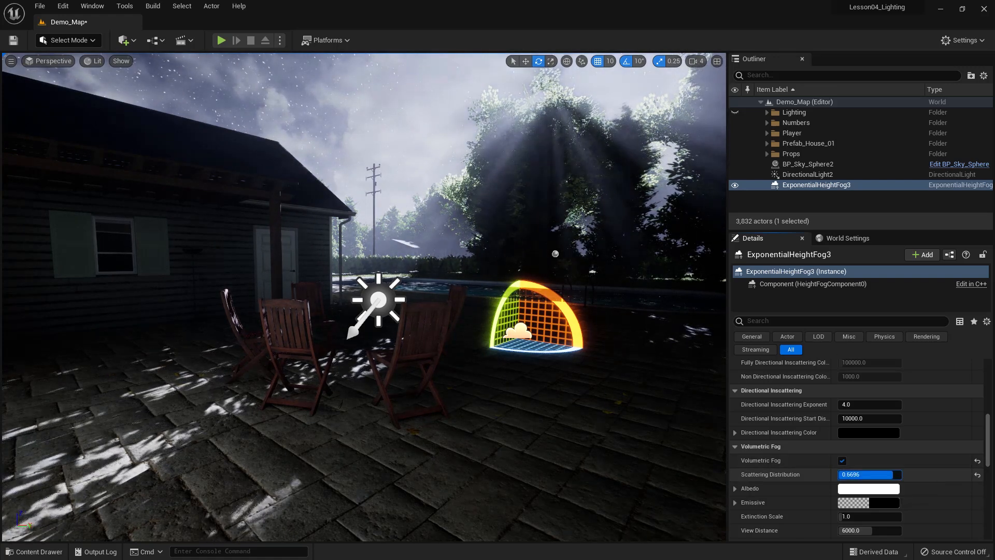
- Lower the height fog's main Fog Density to 0.014
drag(988, 437, 990, 416)
scroll(912, 389, up, 5)
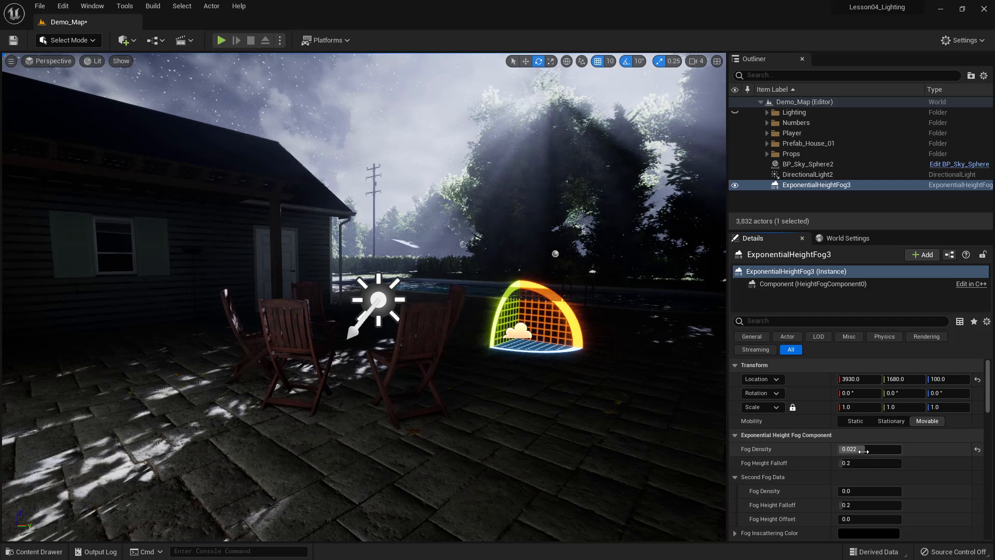
drag(861, 451, 850, 451)
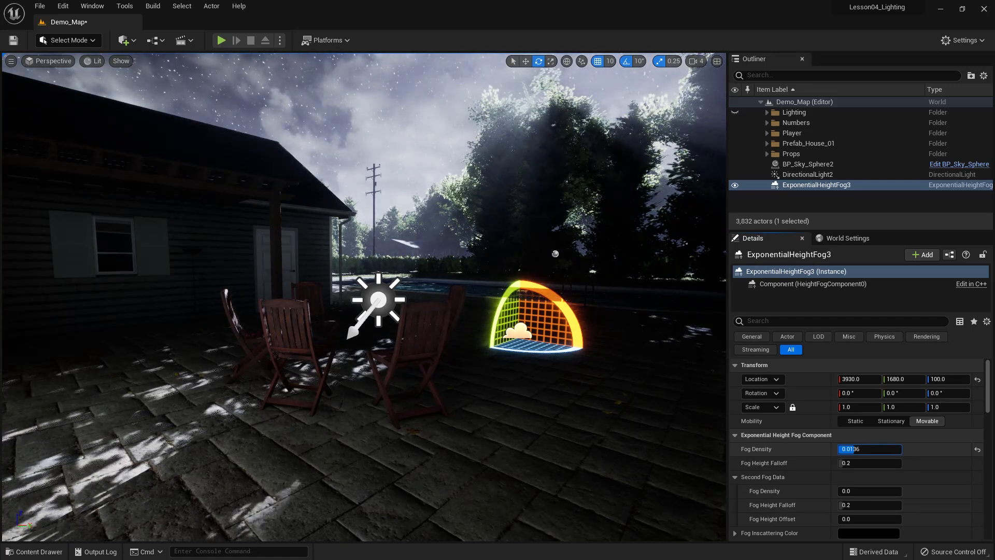
click(861, 449)
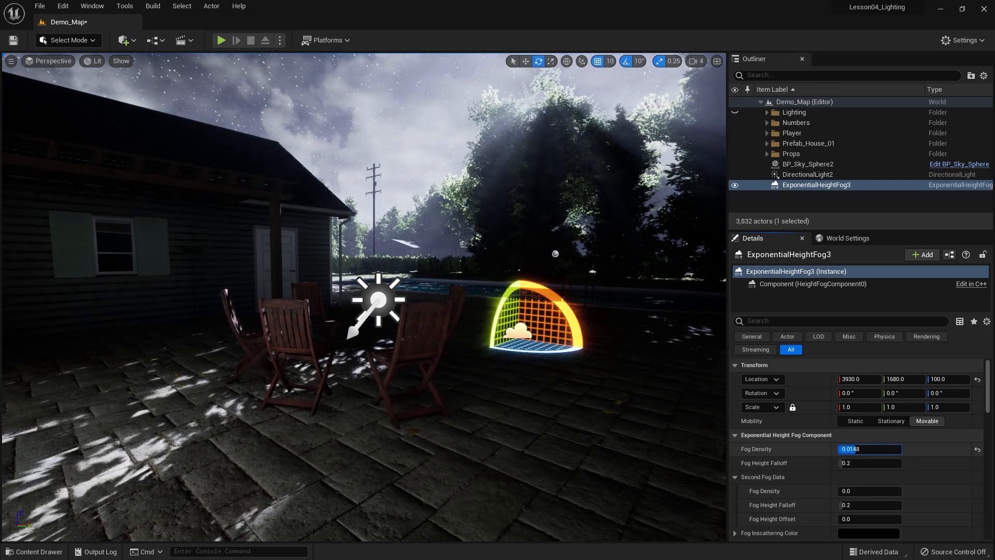
text(0.0148)
key(Return)
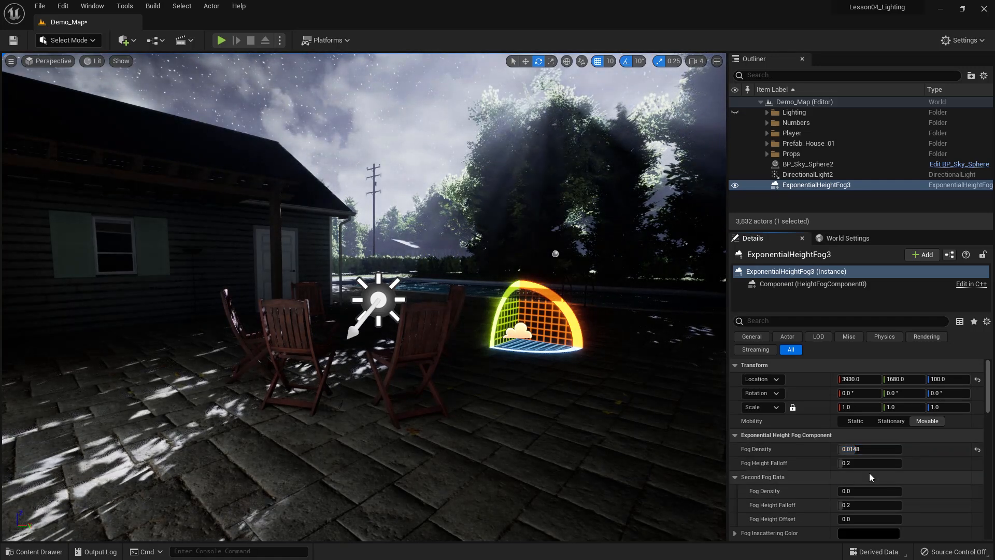
click(853, 449)
click(856, 448)
drag(857, 449, 867, 450)
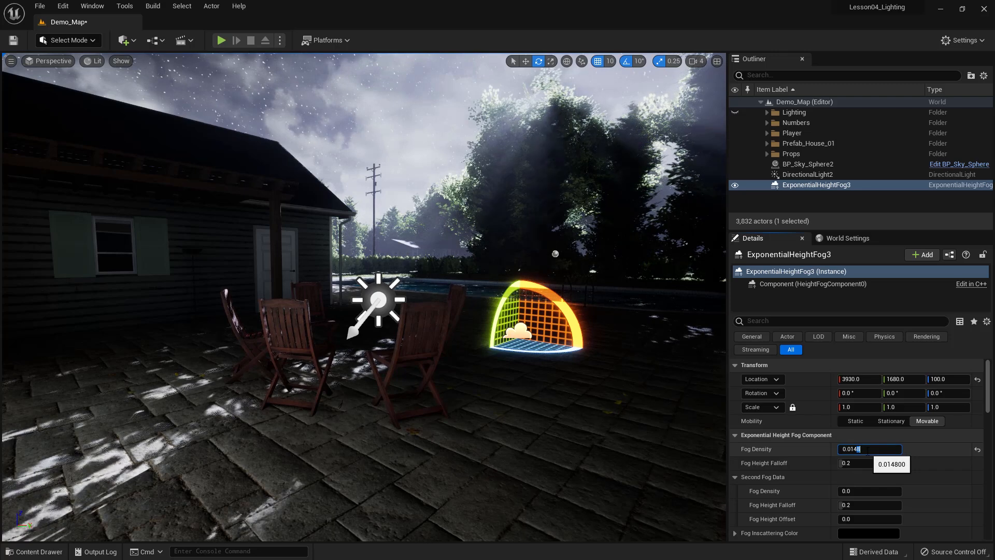
text(0)
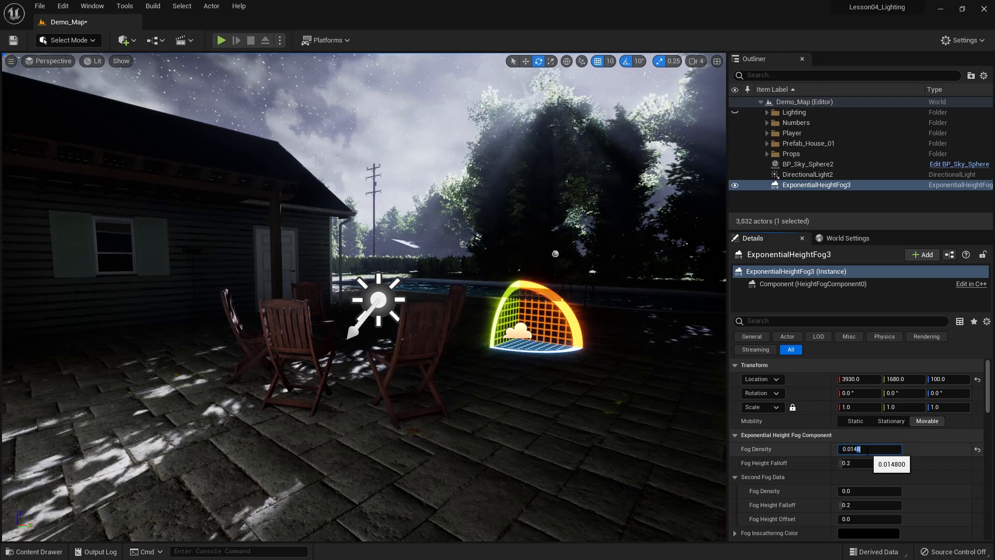
key(Return)
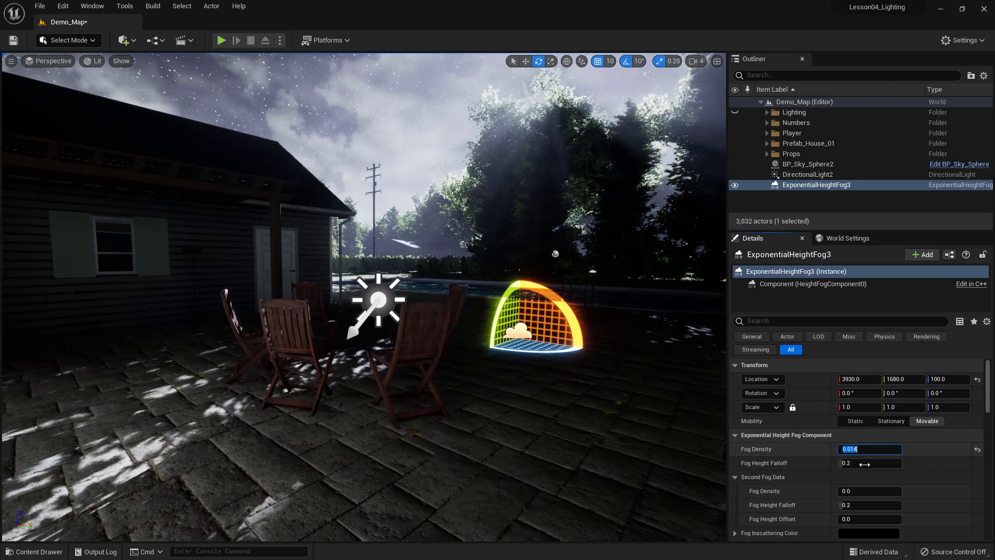
- Reduce the directional light's Intensity to 0.7 and then to 0.5 lux
scroll(865, 466, down, 5)
scroll(864, 468, down, 5)
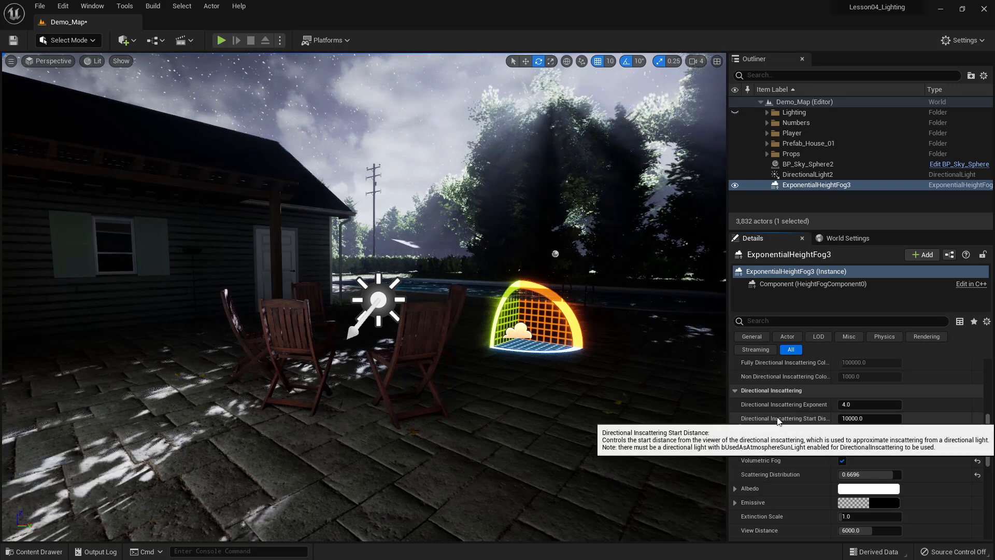
click(798, 174)
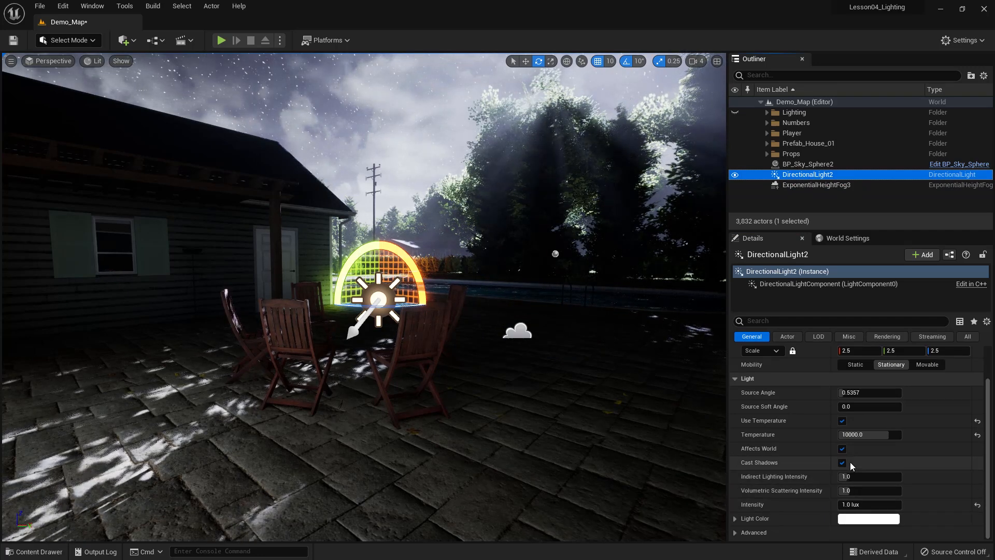
click(847, 505)
text(0.7)
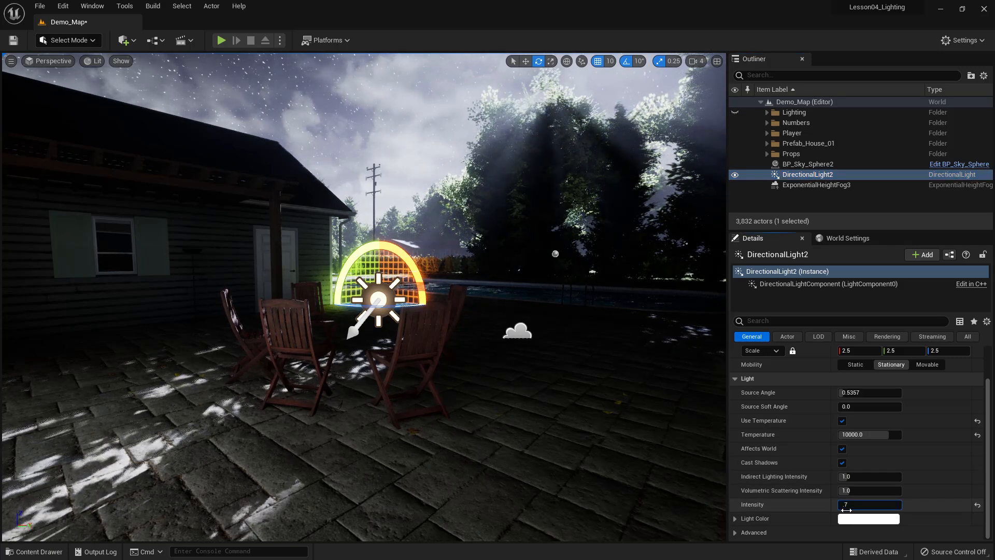
key(Return)
text(0.5)
key(Return)
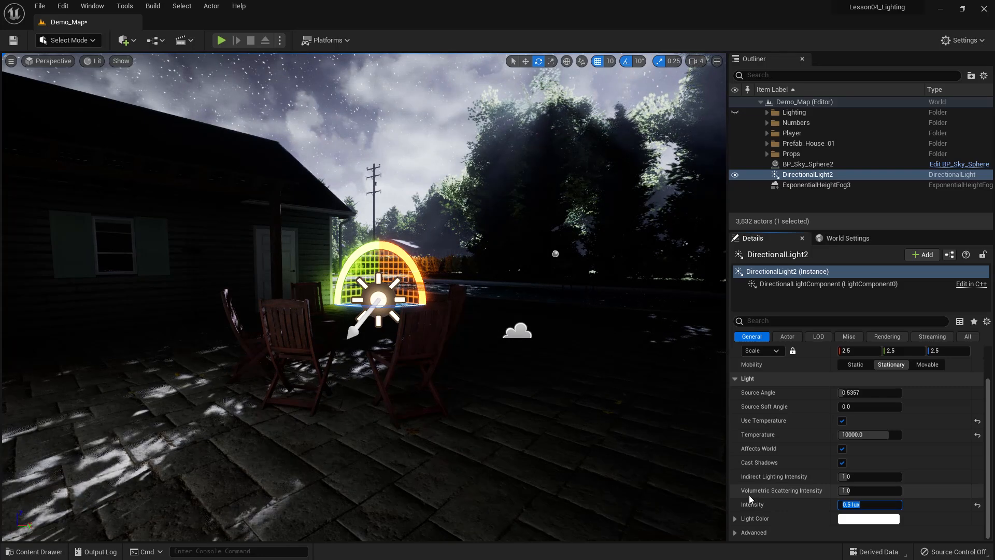
- Try Volumetric Scattering Intensity values of 2, 3, 4 and 5 on the directional light
click(856, 491)
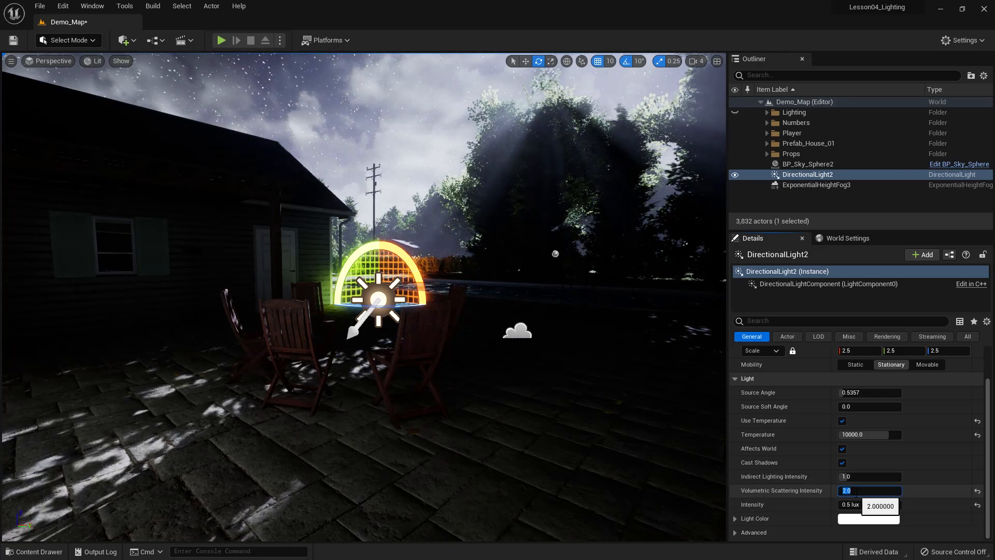
text(2)
key(Return)
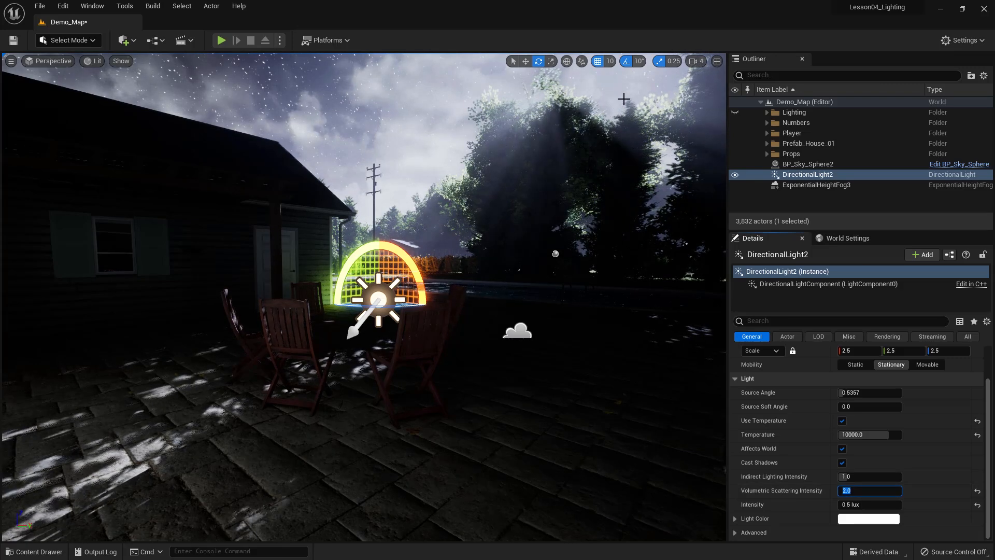
text(3)
key(Return)
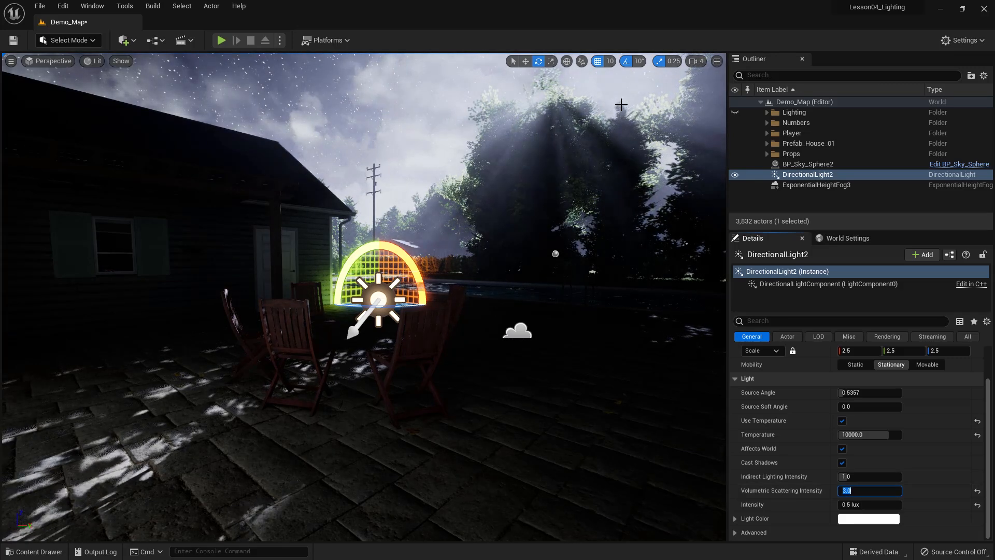
text(4)
key(Return)
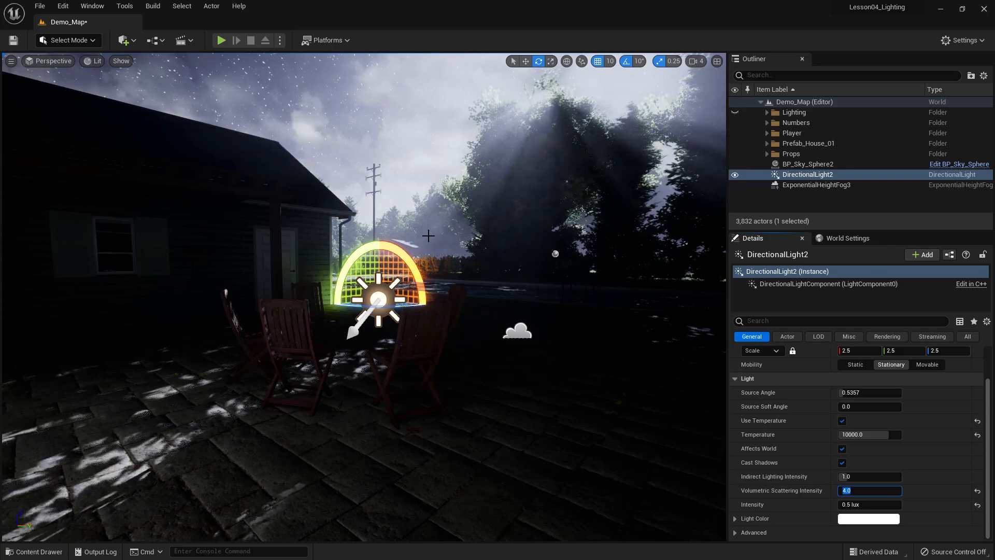
text(5)
key(Return)
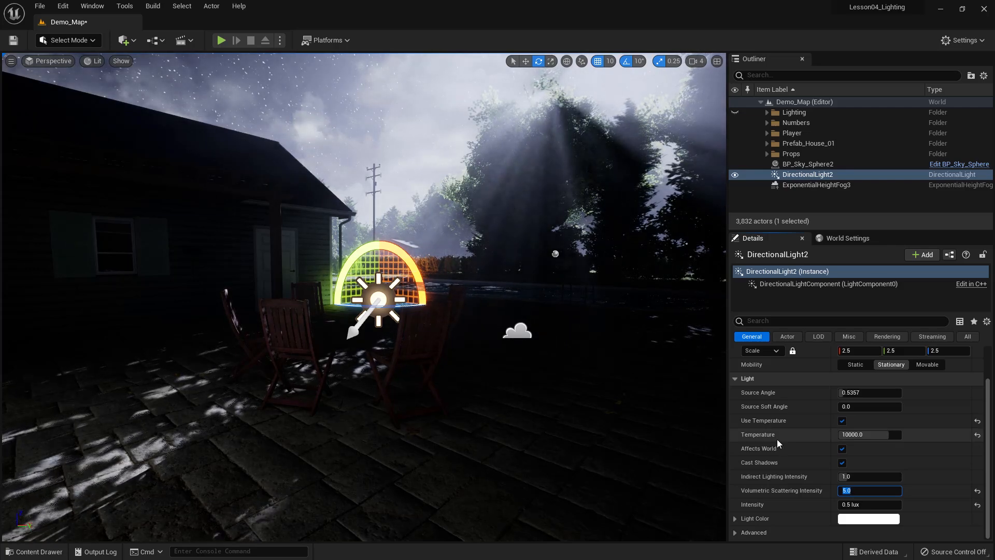
- Bring the directional light's Volumetric Scattering Intensity down to 1, then settle it at 1.5
text(1)
key(Return)
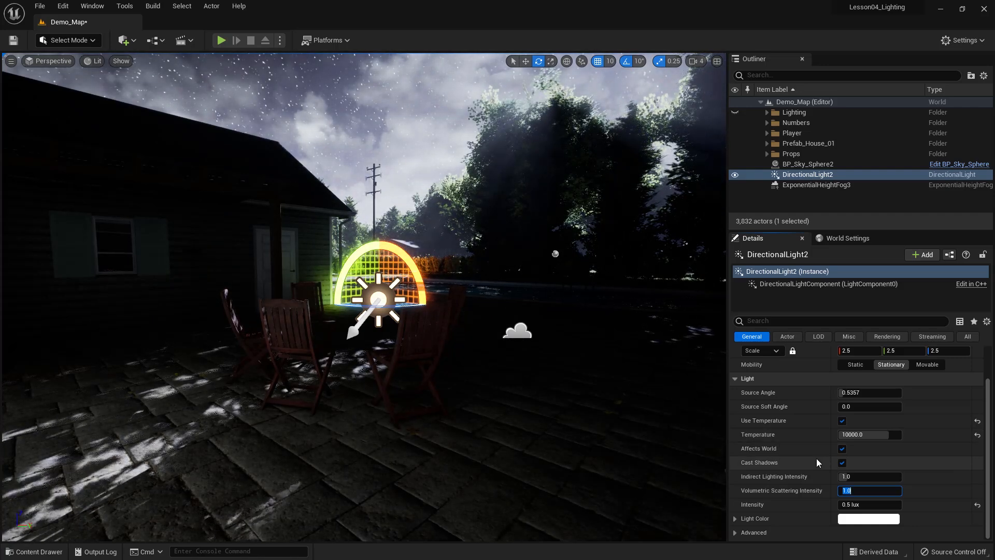
text(1.5)
key(Return)
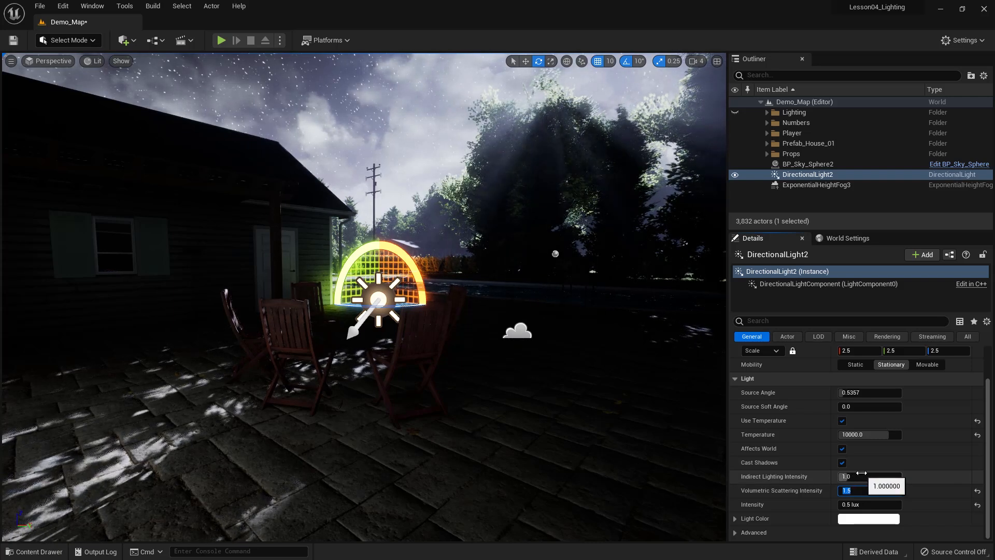
- Raise the directional light's Temperature to 11000 and then to 12000 for a cooler moonlight
click(871, 435)
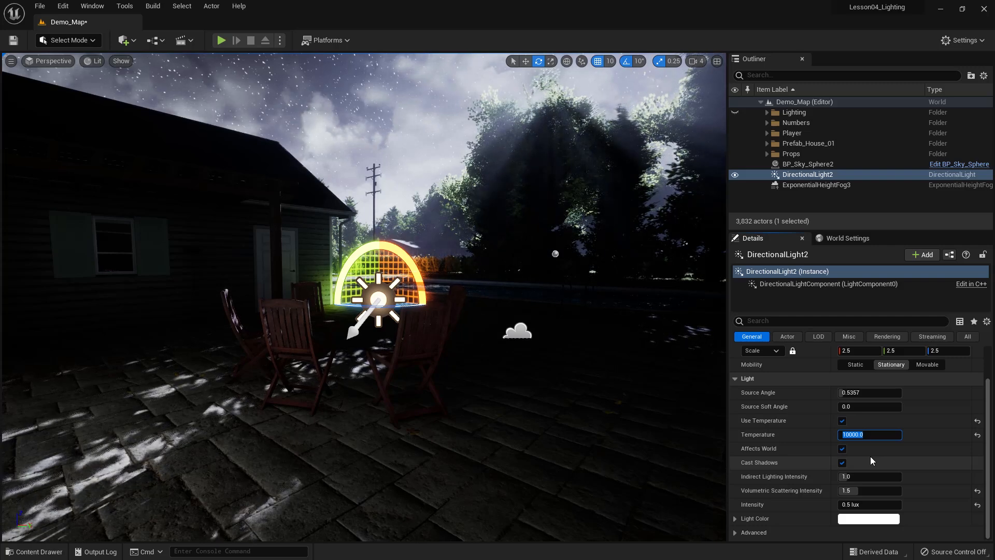
text(000)
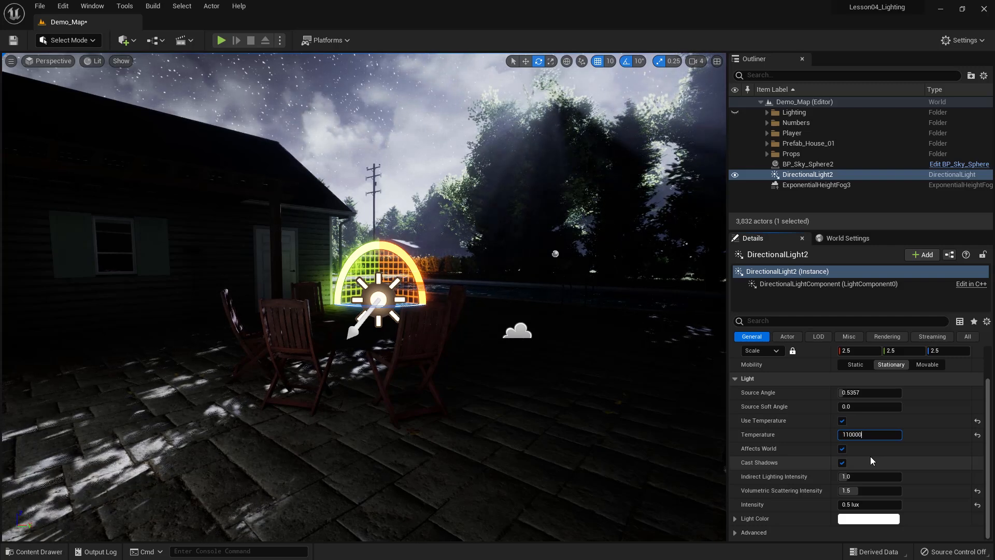
key(BackSpace)
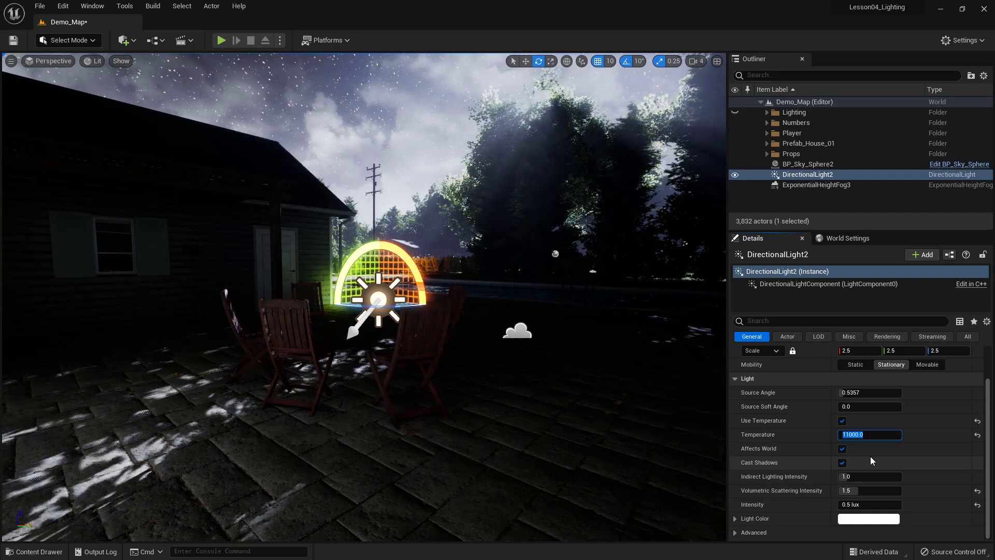
text(12000)
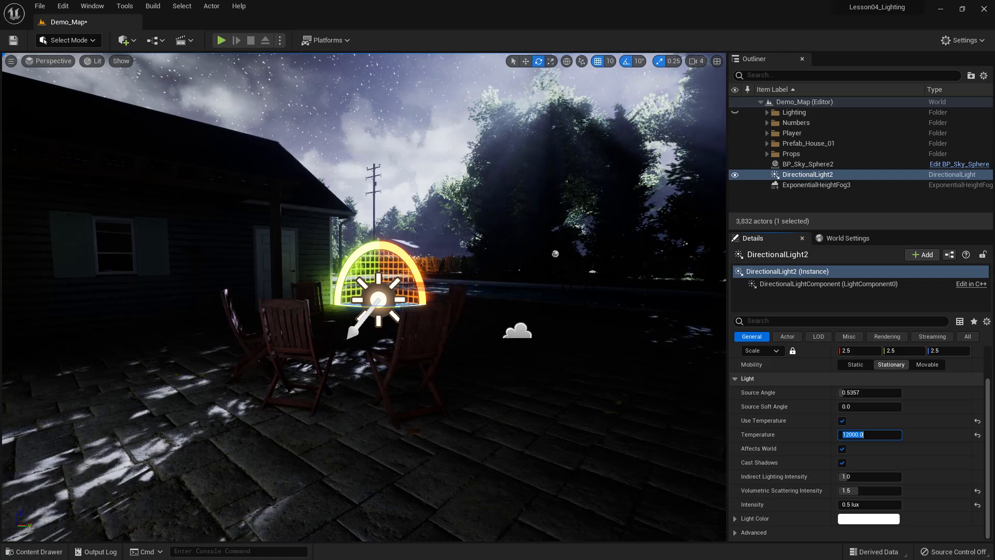
- Frame the neighbouring house beyond the pool and place a point light at its porch
click(426, 257)
alt+drag(523, 195, 388, 233)
click(523, 195)
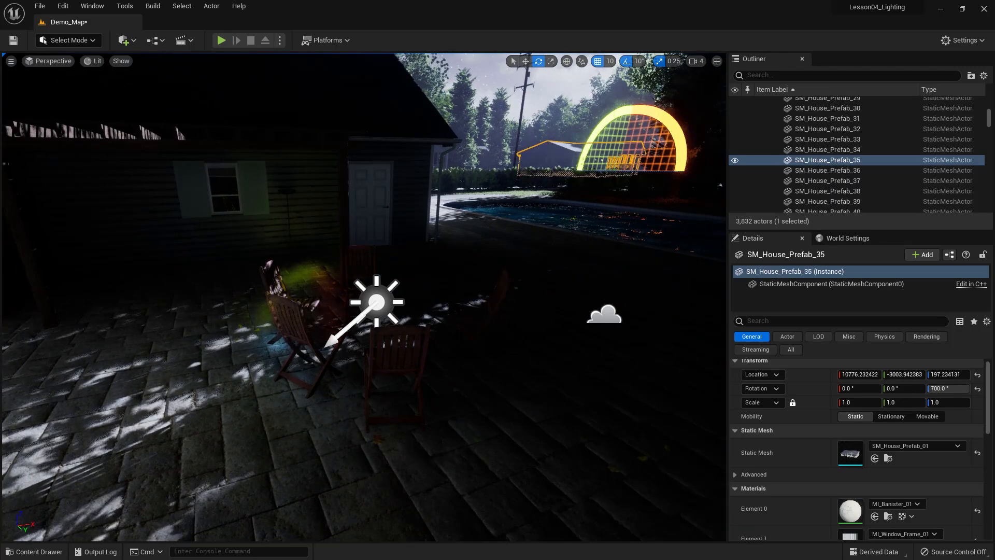
key(f)
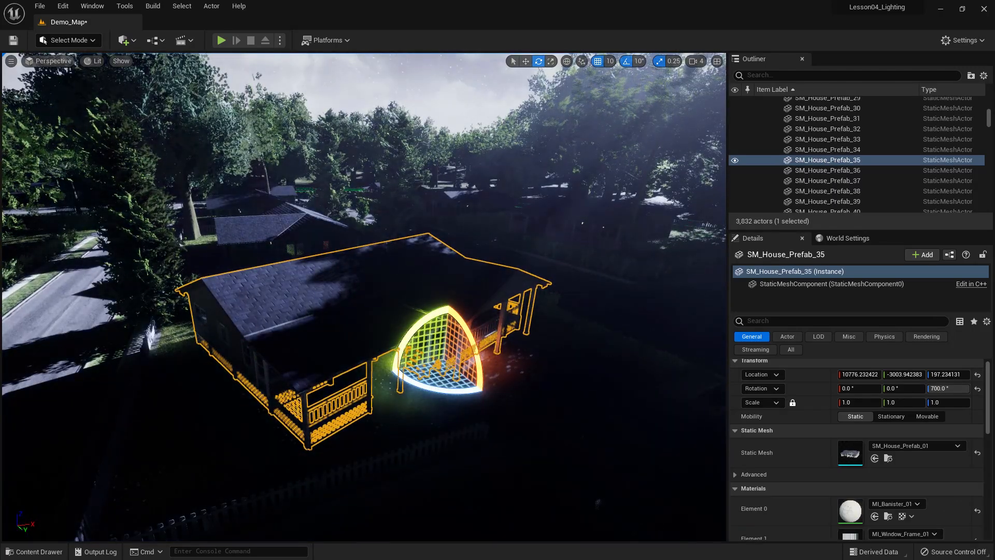
alt+drag(363, 249, 243, 441)
middle_drag(362, 297, 202, 394)
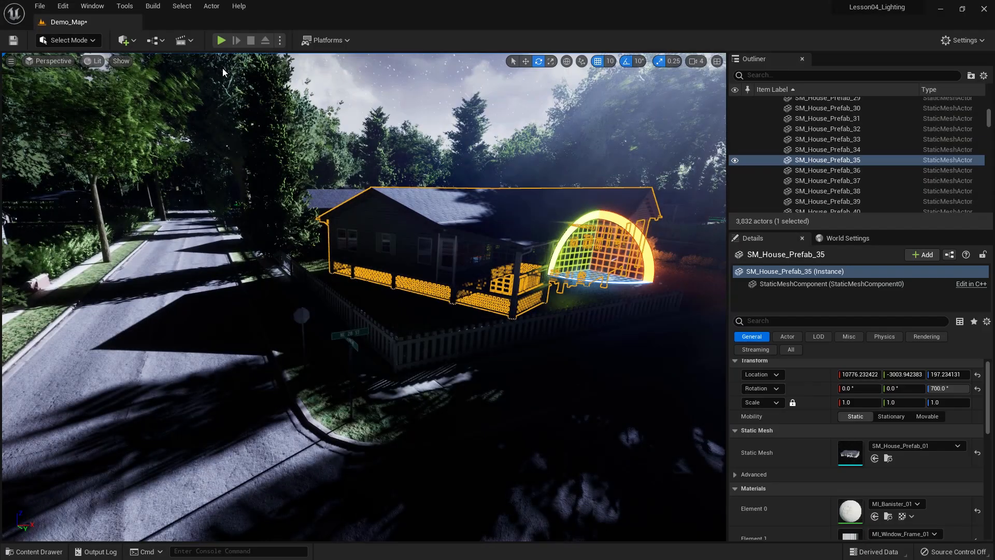
click(133, 41)
mouse_move(150, 136)
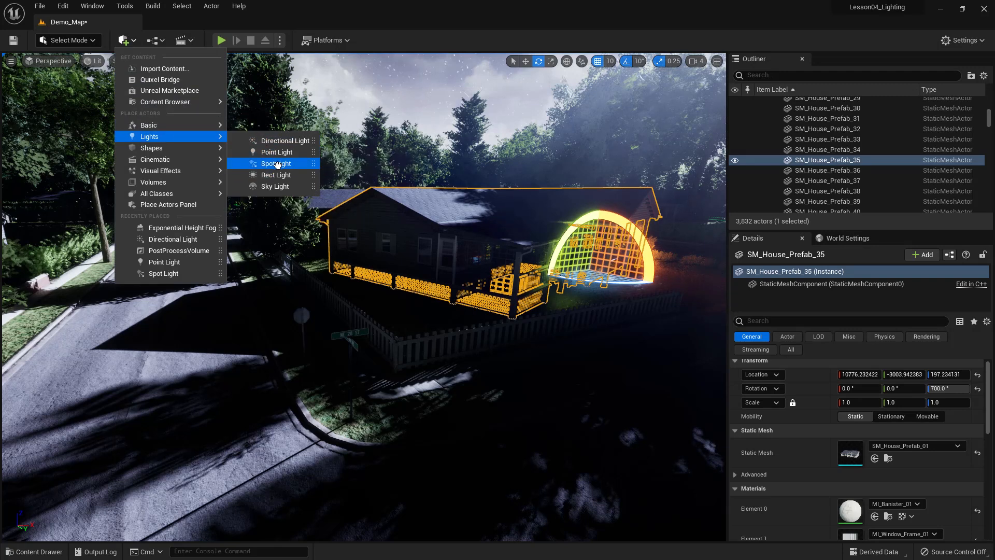
drag(270, 163, 543, 277)
- Move the point light to the fenced-yard corner of the porch, at about X 9840, Y -2770, Z 270
key(w)
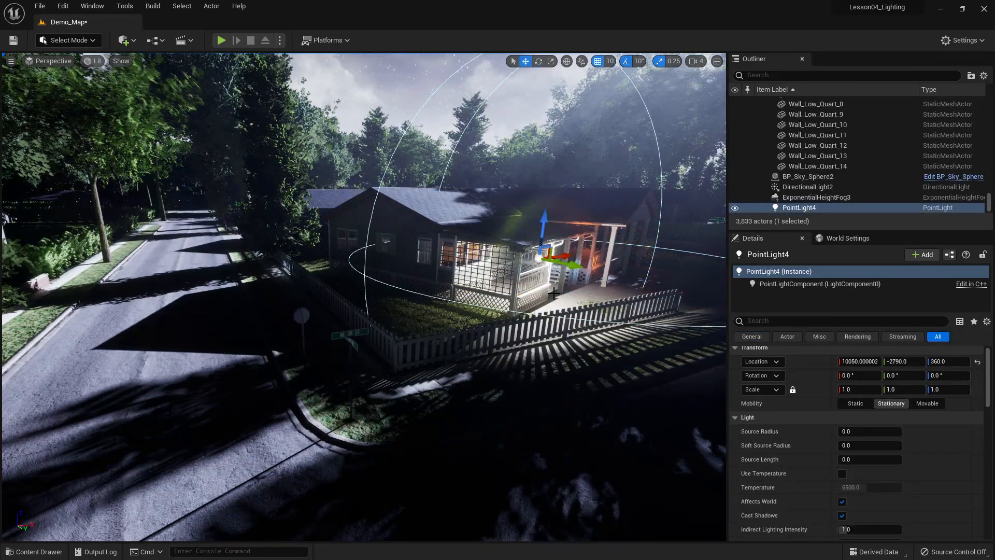
drag(545, 220, 540, 239)
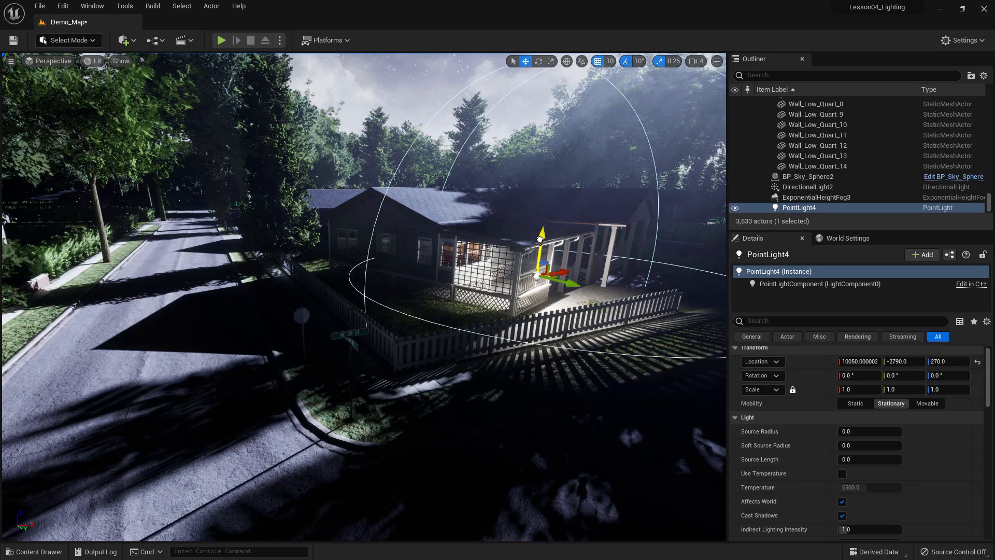
drag(577, 285, 590, 211)
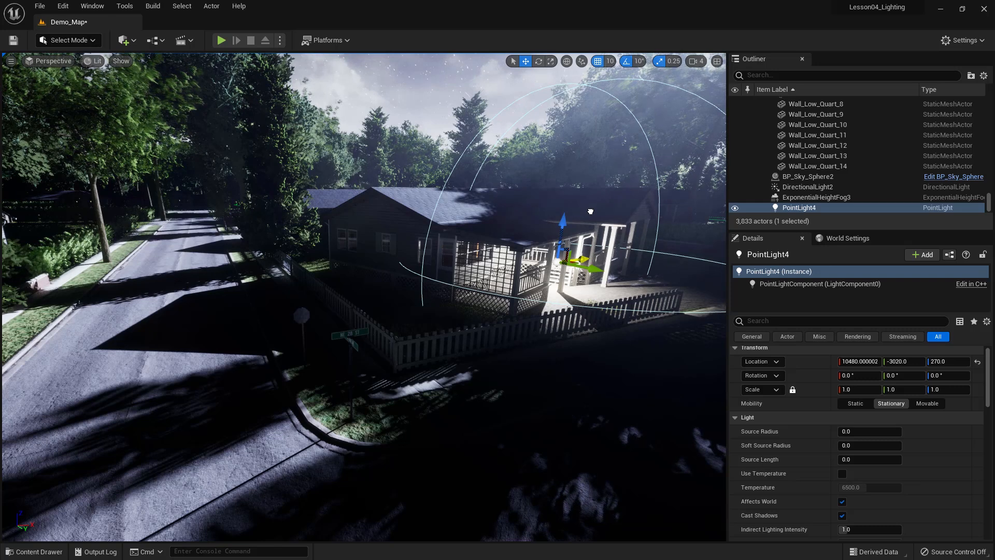
drag(590, 211, 549, 292)
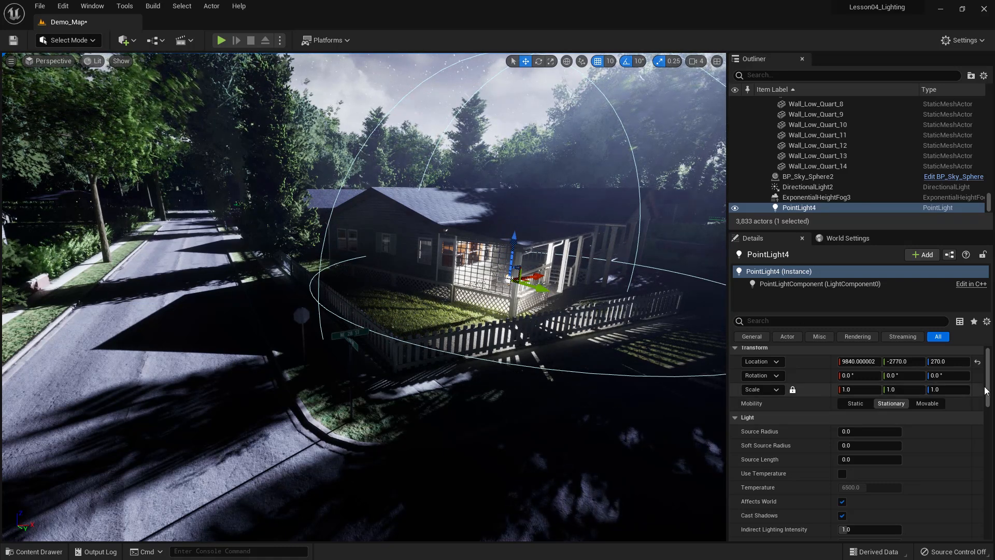
- Enable Use Temperature on the porch point light and try several warm values, settling at 2700
scroll(993, 414, down, 5)
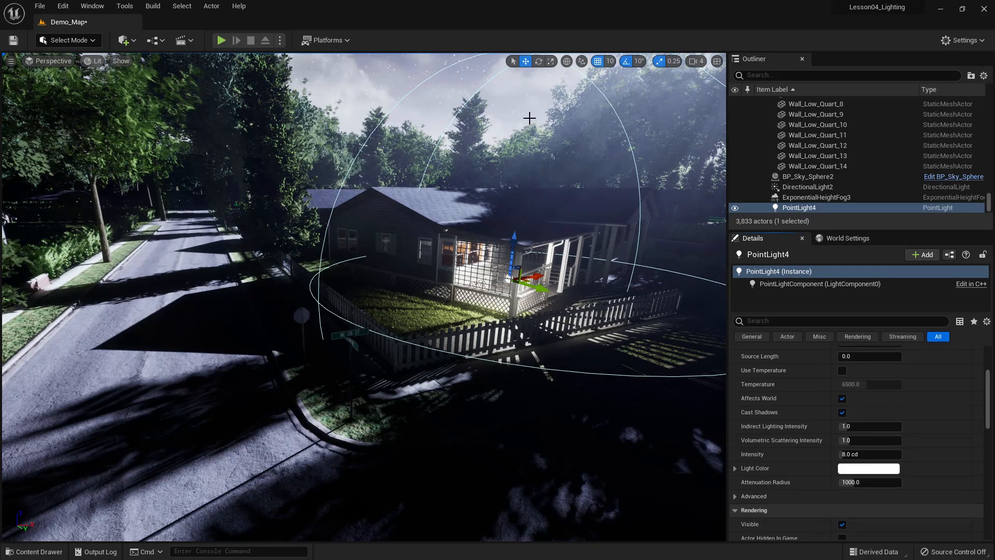
click(843, 370)
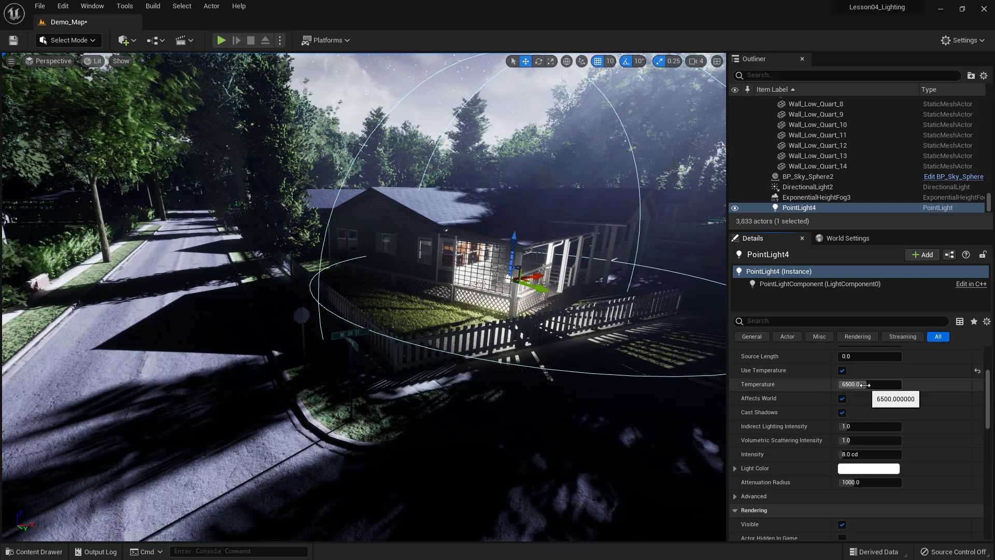
click(856, 384)
text(4000)
key(Return)
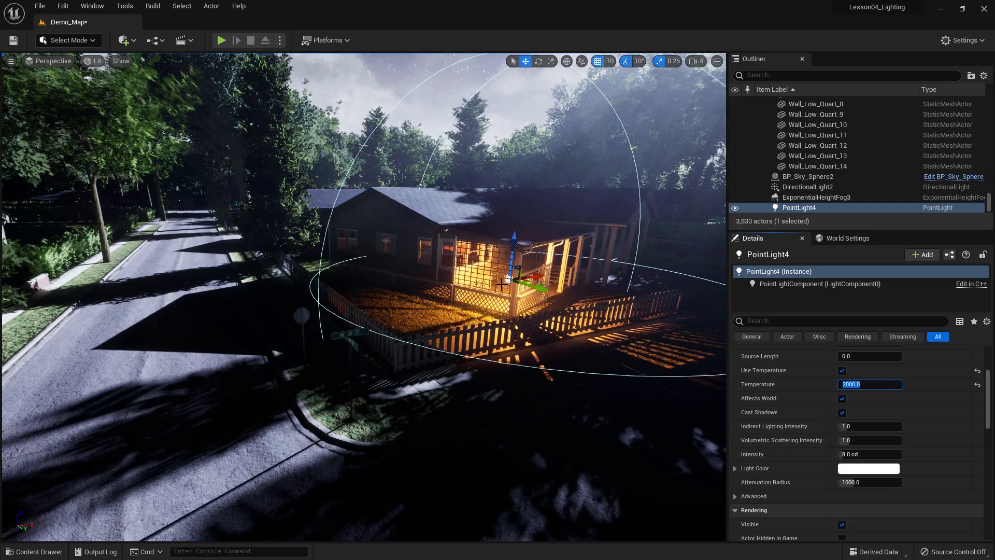
text(25000)
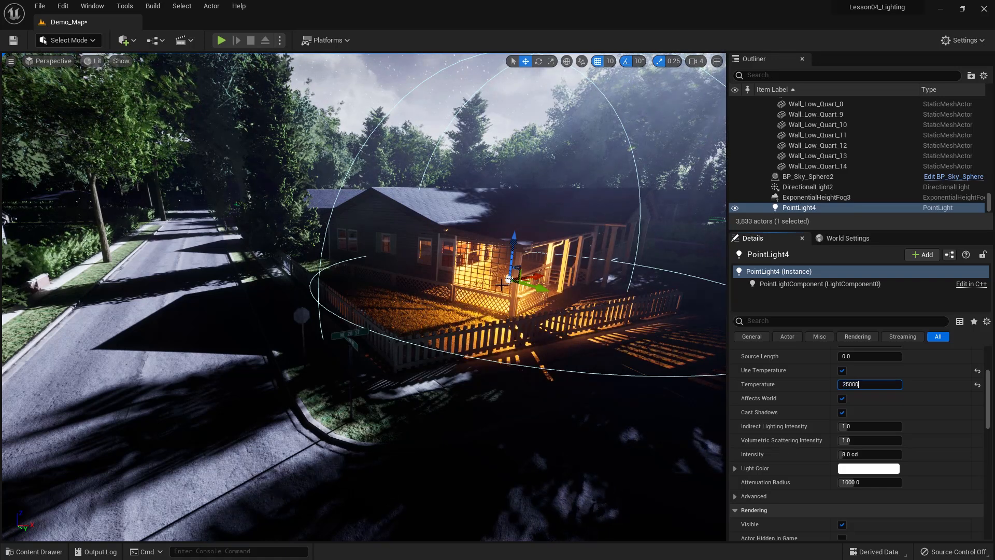
key(Return)
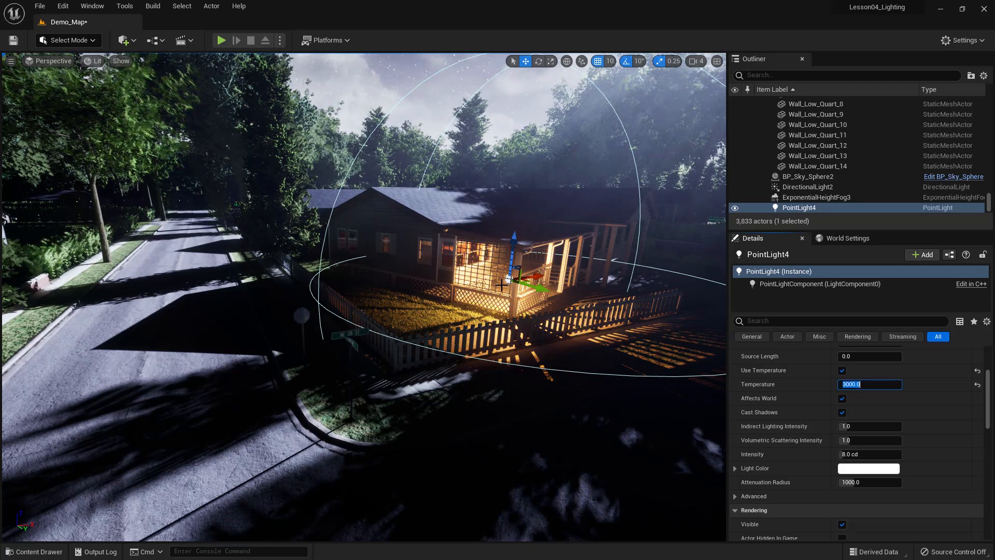
text(2700)
key(Return)
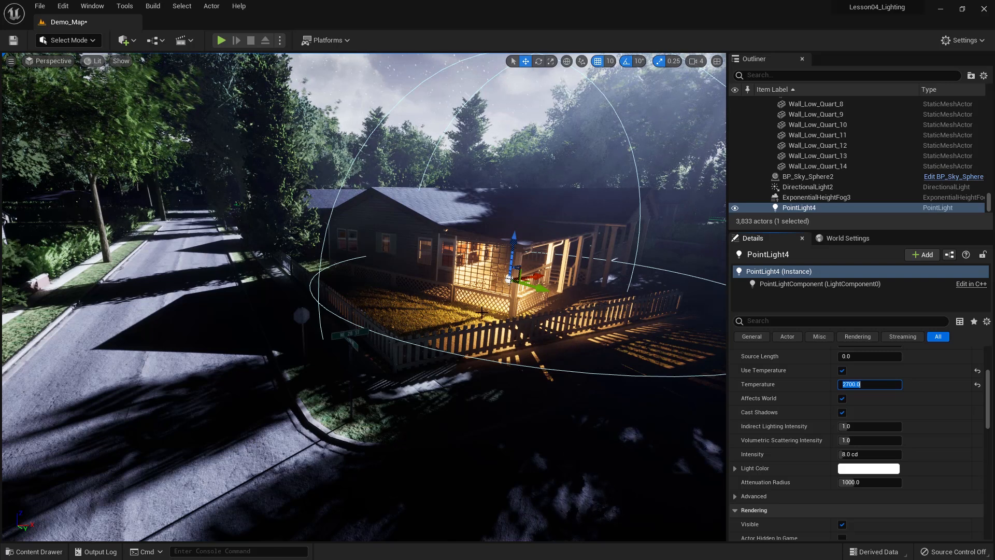
- Set the porch point light's Volumetric Scattering Intensity to 3
click(849, 442)
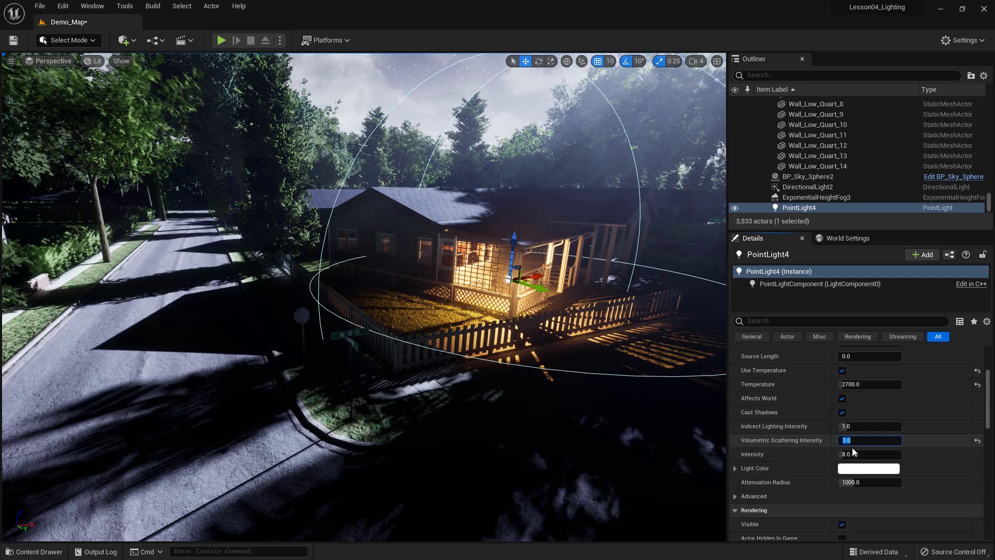
text(3)
key(Return)
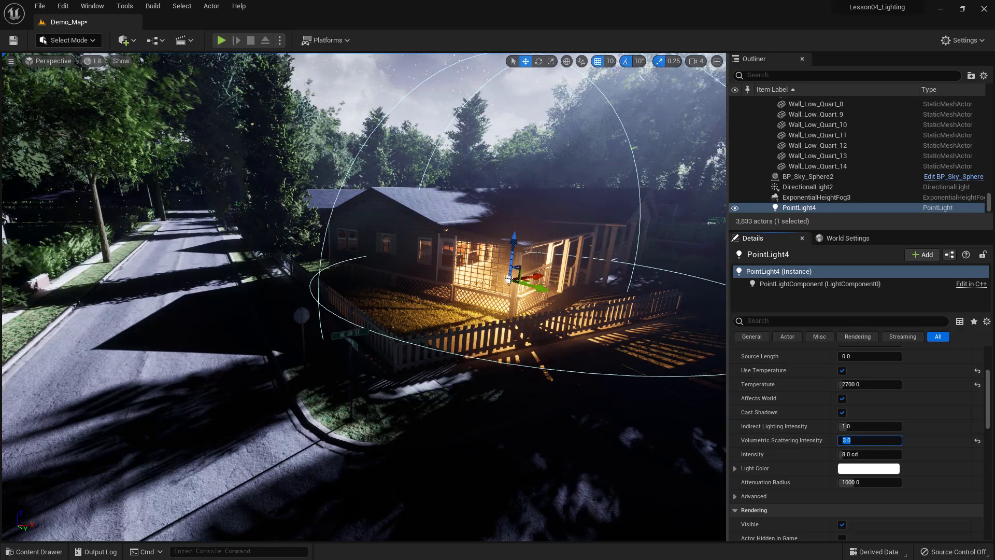
- Return to the patio beside the pool and examine the distant porch glow and the moonlight shafts from there
right_drag(229, 406, 581, 487)
key(s)
key(s)
key(s)
right_drag(521, 514, 520, 514)
key(s)
key(s)
right_drag(439, 442, 439, 442)
key(s)
right_drag(465, 436, 449, 444)
key(a)
key(s)
mouse_move(448, 444)
alt+mouse_down()
mouse_move(449, 409)
mouse_move(477, 444)
mouse_move(441, 444)
alt+mouse_up()
alt+drag(306, 249, 363, 293)
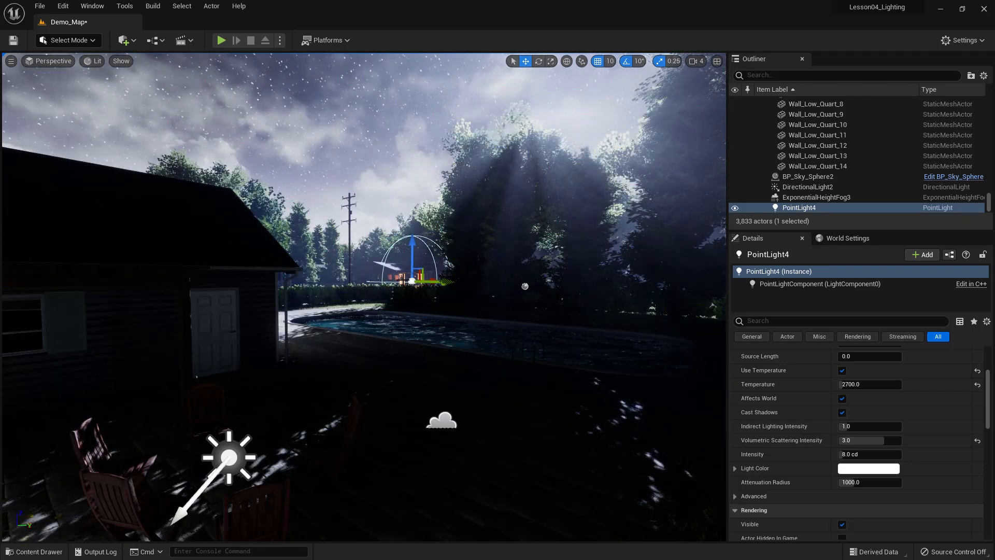
click(807, 188)
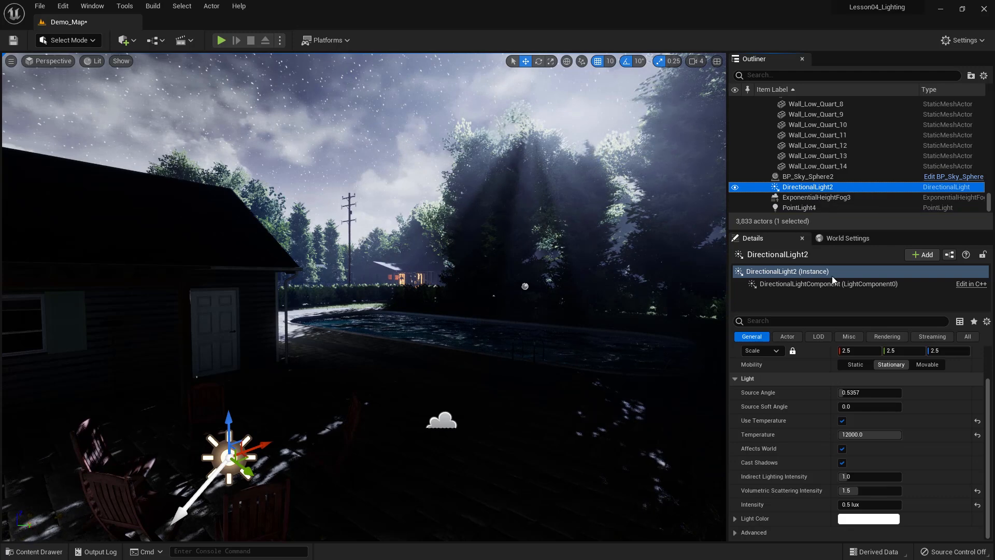
key(a)
right_drag(484, 361, 484, 361)
key(s)
key(a)
key(d)
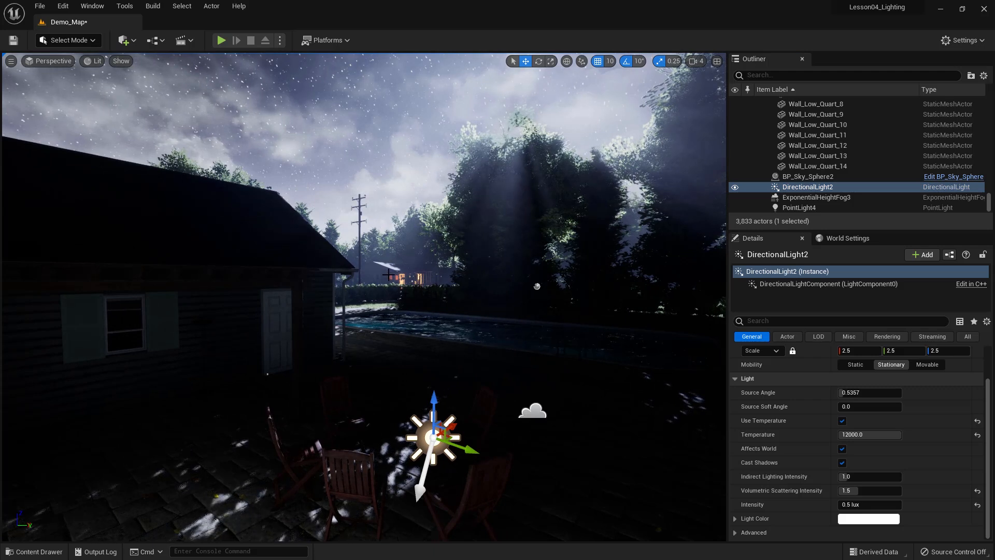
- Shift the distant porch's point light slightly along the Y axis towards the patio house and raise it a little
click(388, 269)
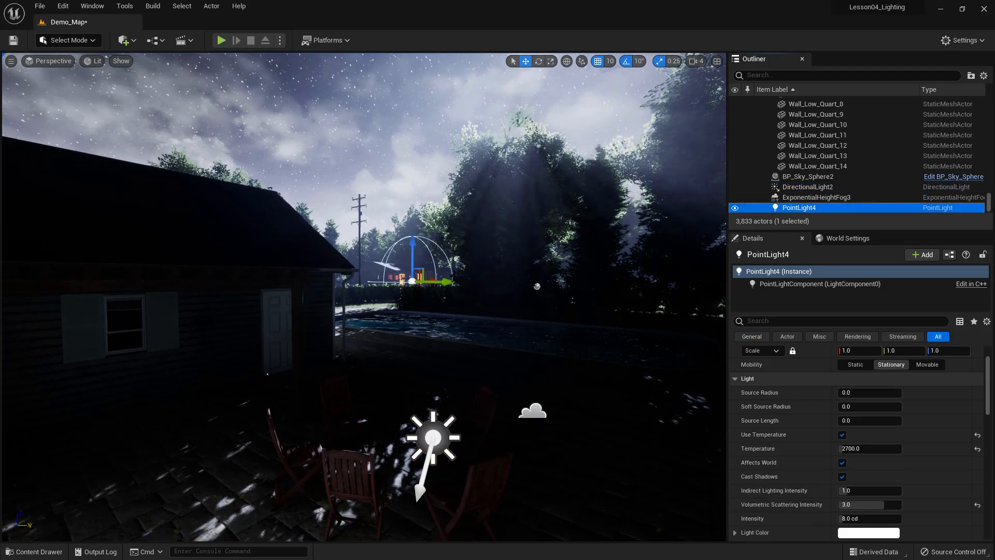
drag(448, 282, 438, 283)
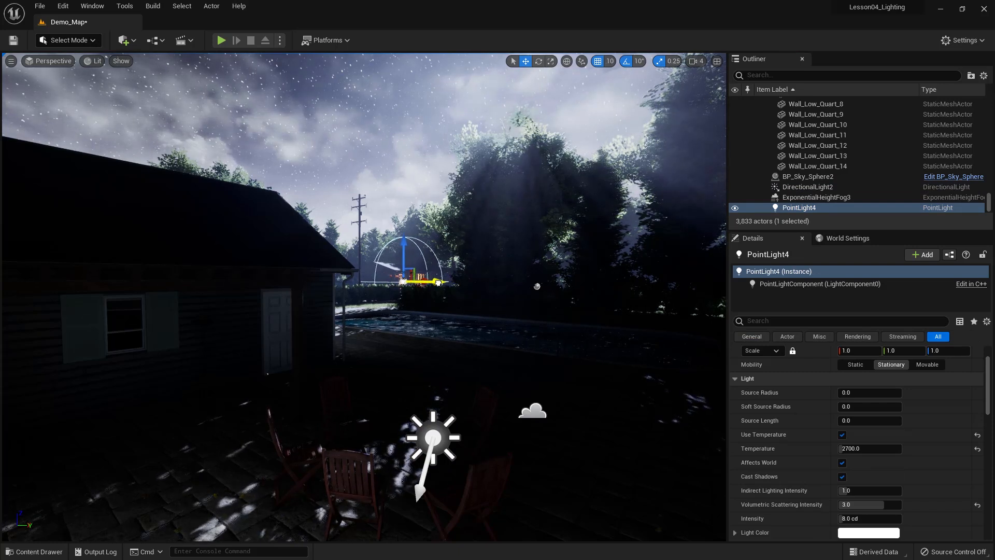
drag(404, 243, 404, 239)
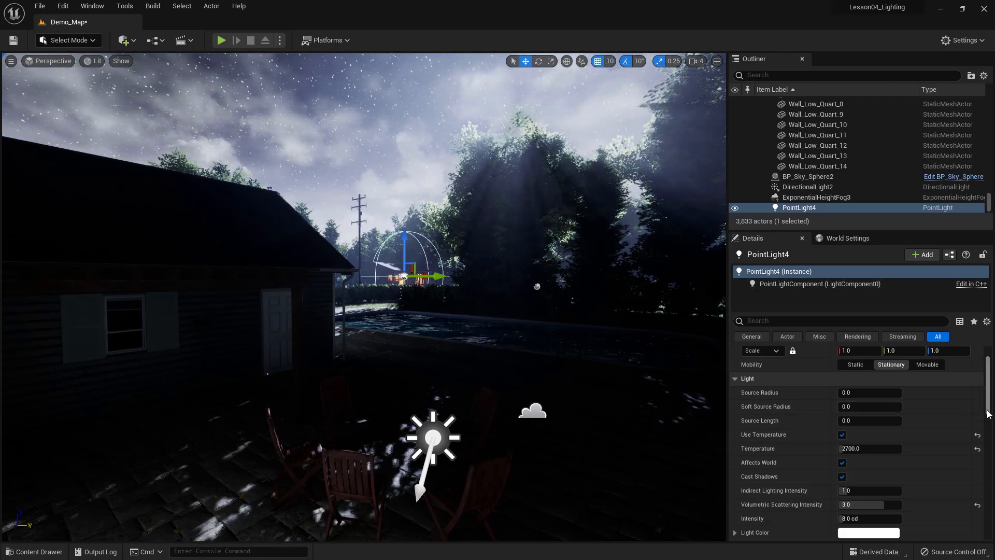
- Collapse the Prefab_House_01 and Props folders in the scene hierarchy
scroll(845, 191, up, 5)
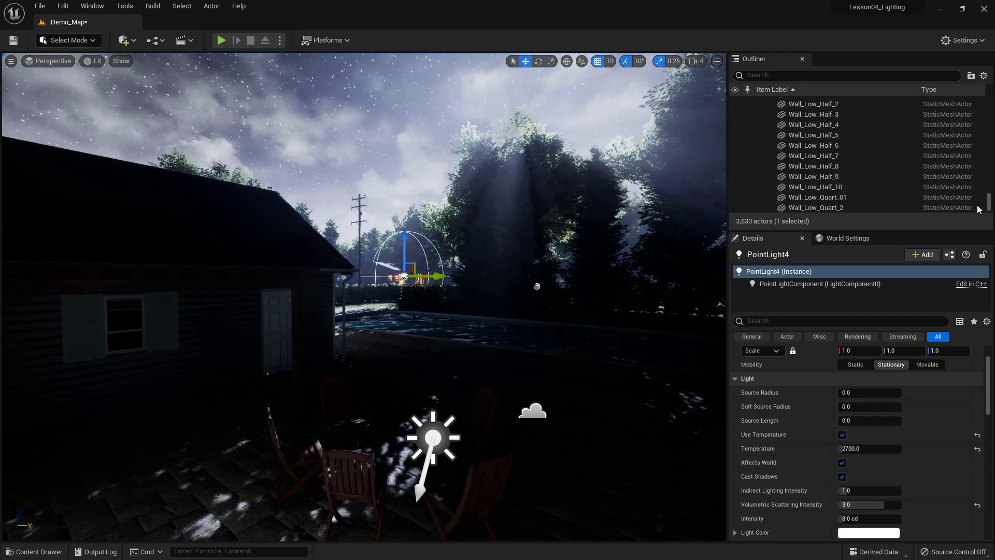
drag(987, 200, 988, 102)
click(773, 155)
click(767, 144)
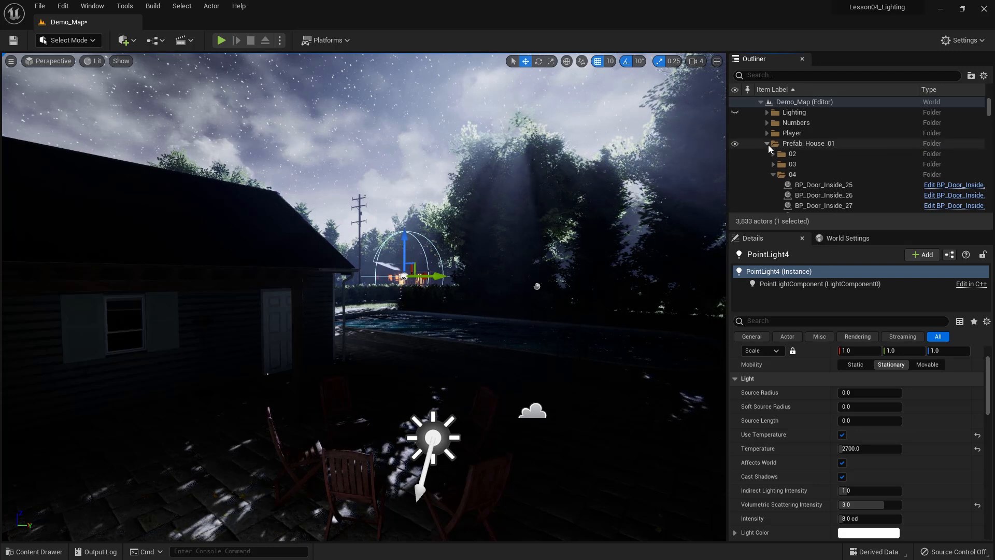
click(767, 154)
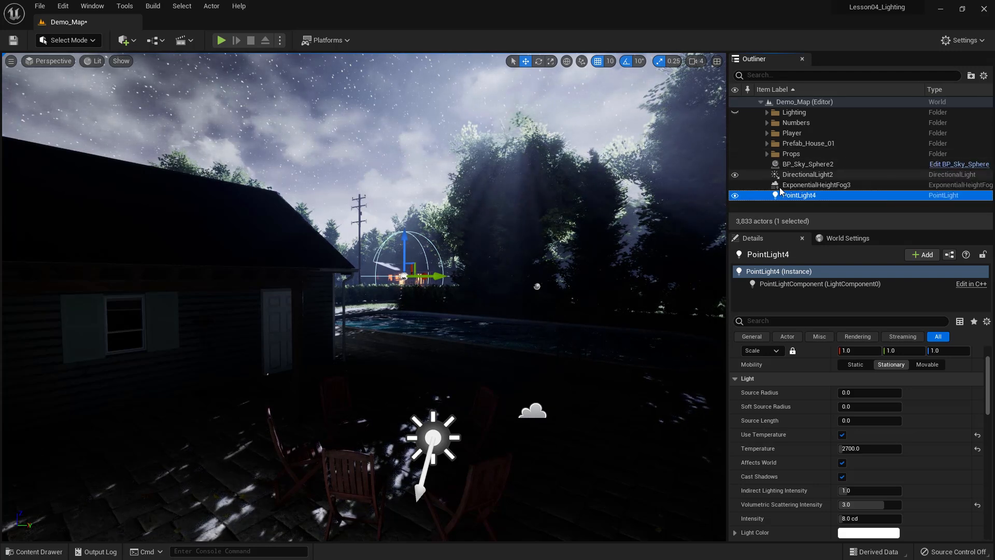
- Set the directional light's Volumetric Scattering Intensity to 1
click(795, 184)
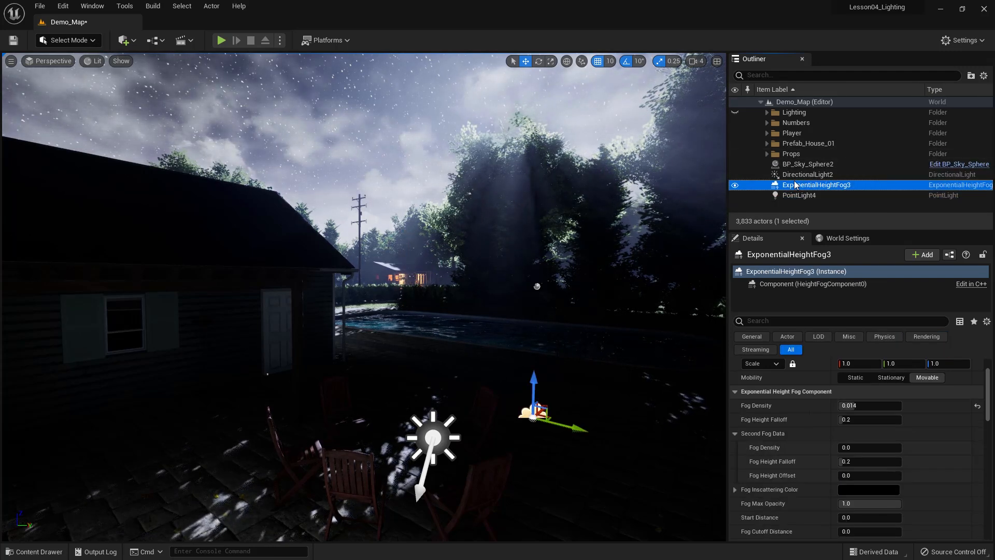
click(795, 176)
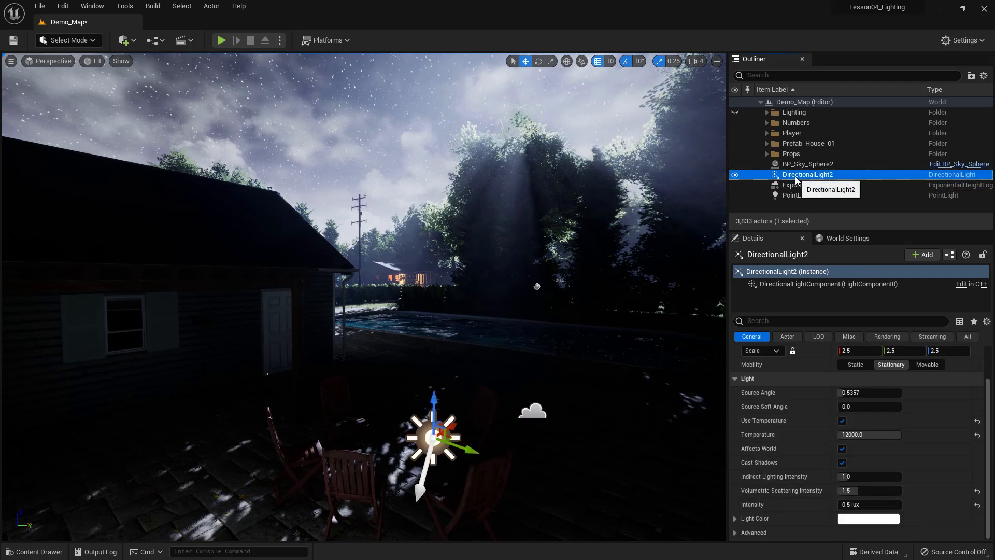
click(850, 491)
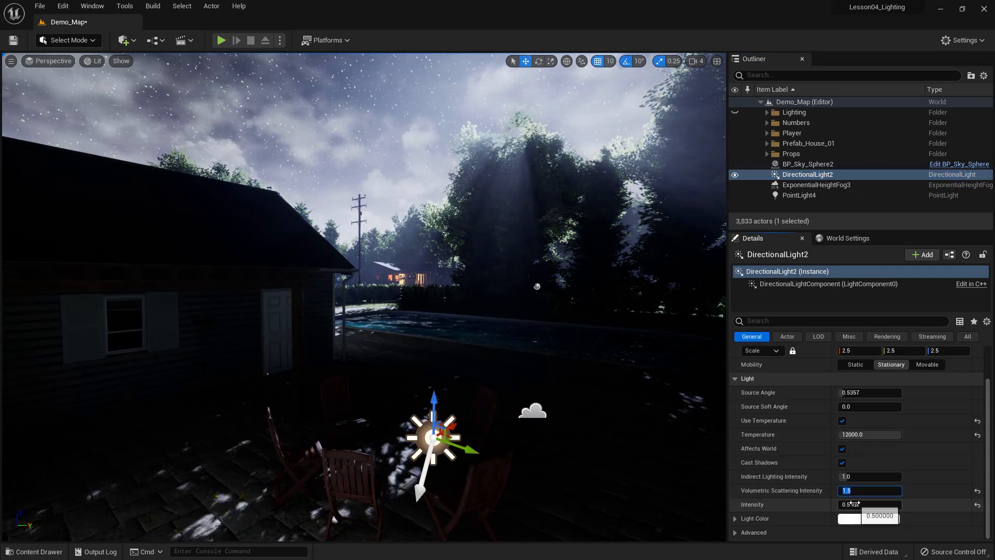
text(1)
key(Return)
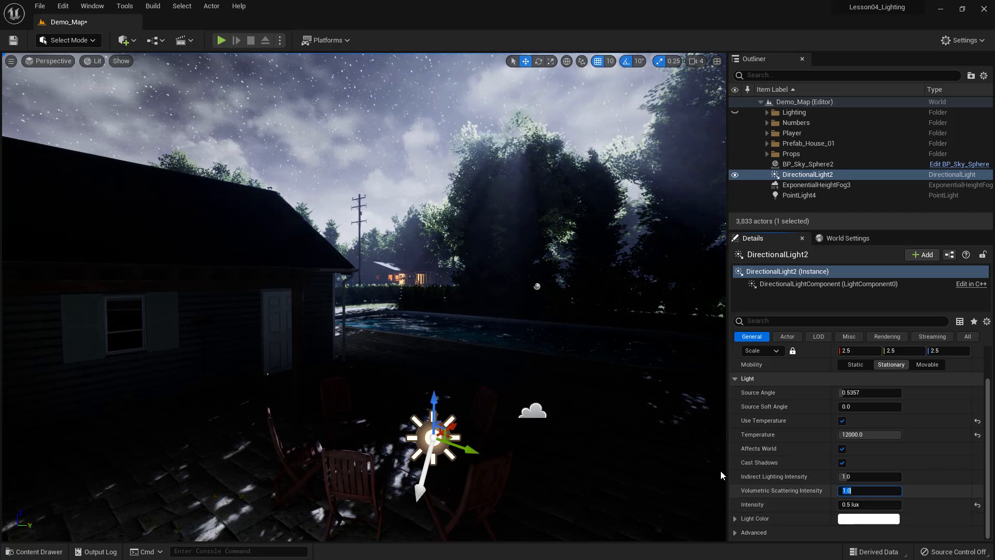
middle_drag(364, 297, 417, 348)
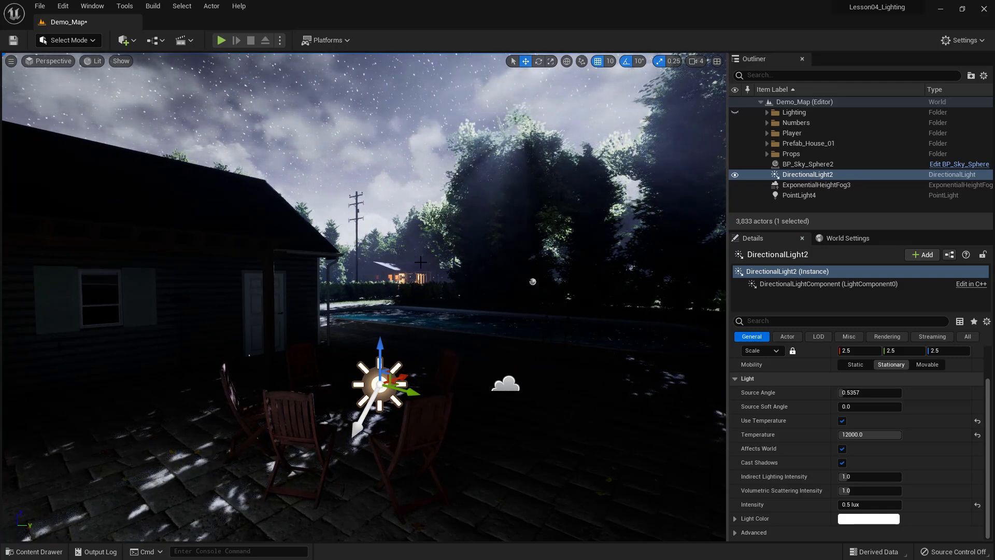
- Set the exponential height fog's Fog Density to 0.011
click(816, 184)
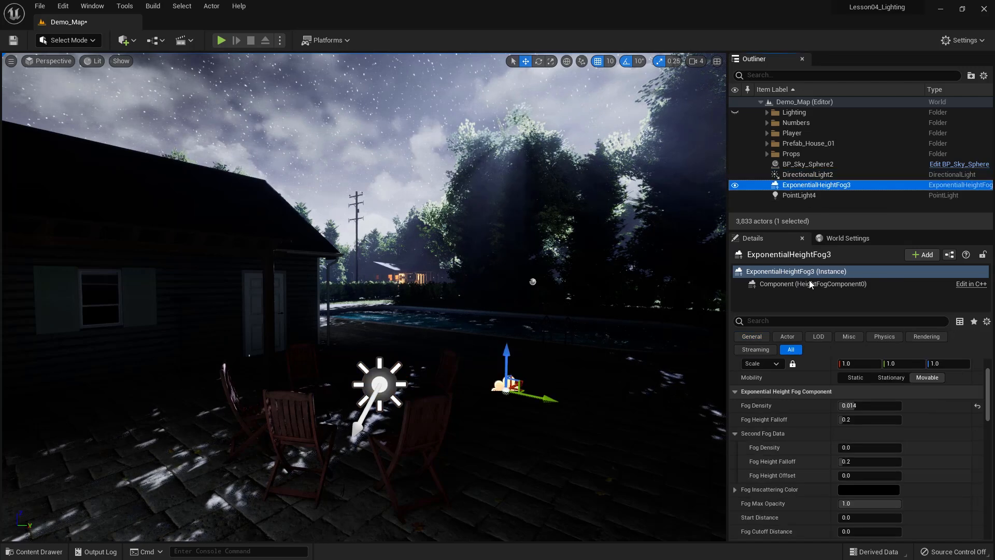
click(854, 406)
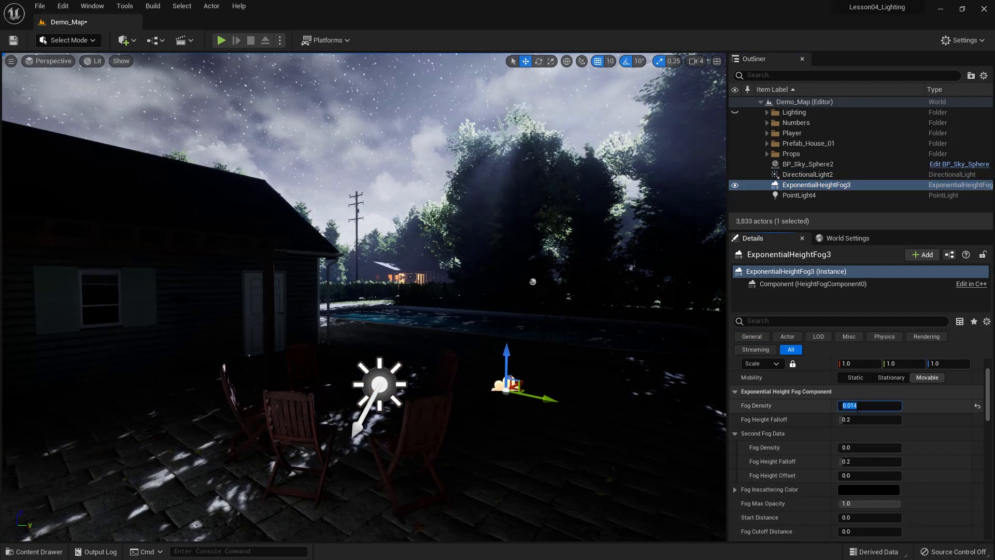
click(855, 406)
key(BackSpace)
text(1)
key(Return)
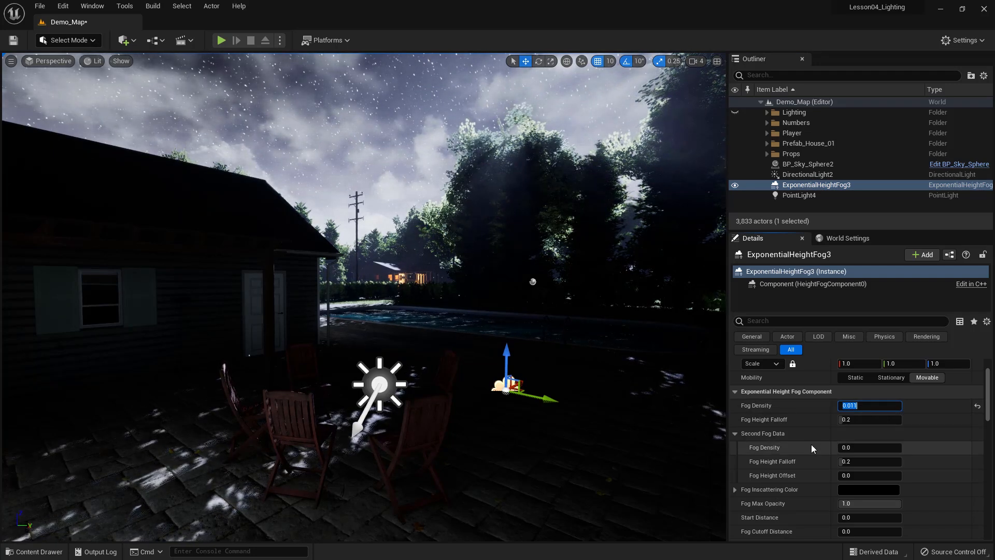
- Try lower Fog Height Falloff values on the height fog and return it to 0.2
drag(849, 424, 876, 423)
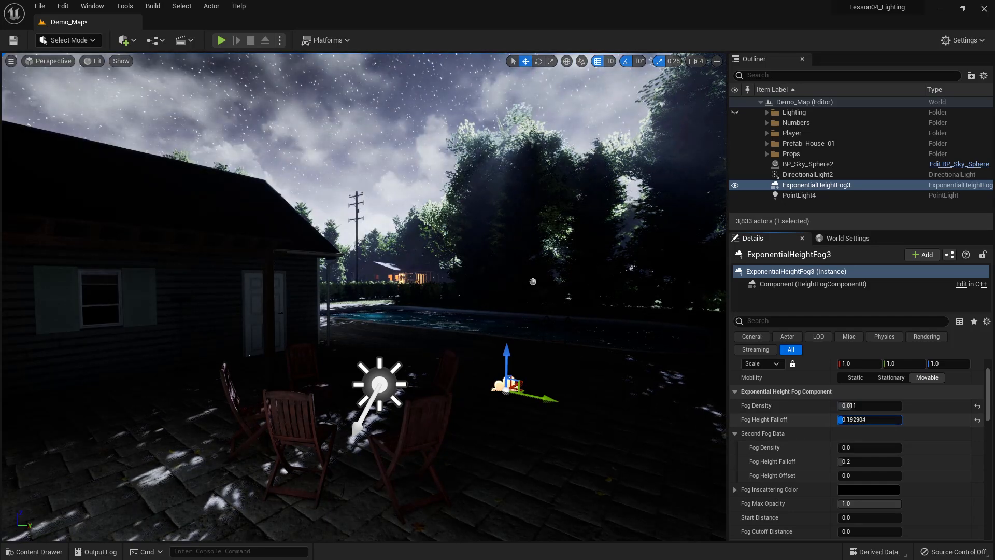
text(0.01)
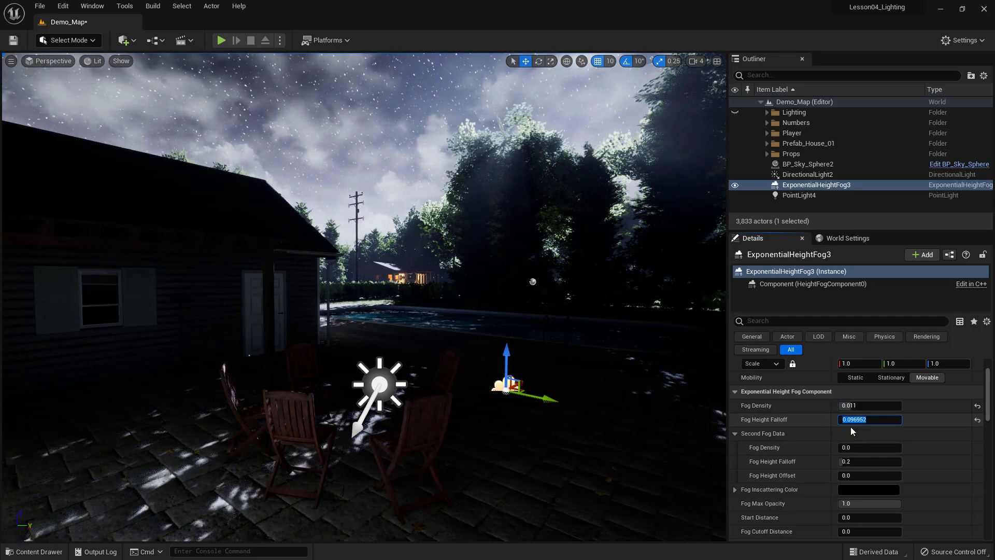
key(Return)
double_click(851, 420)
text(2)
key(Return)
- Set the height fog's main Fog Height Falloff to 0.05
click(867, 420)
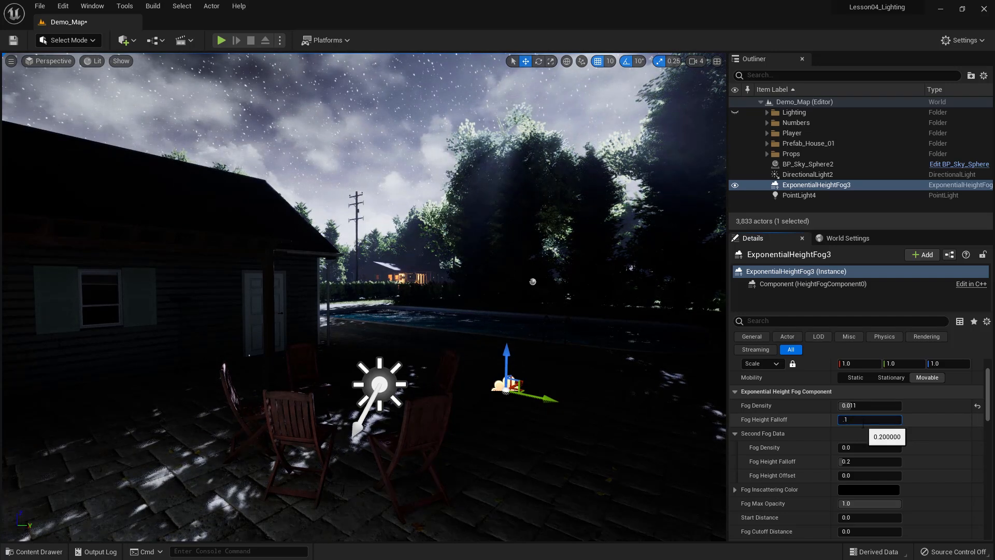
drag(844, 421, 859, 423)
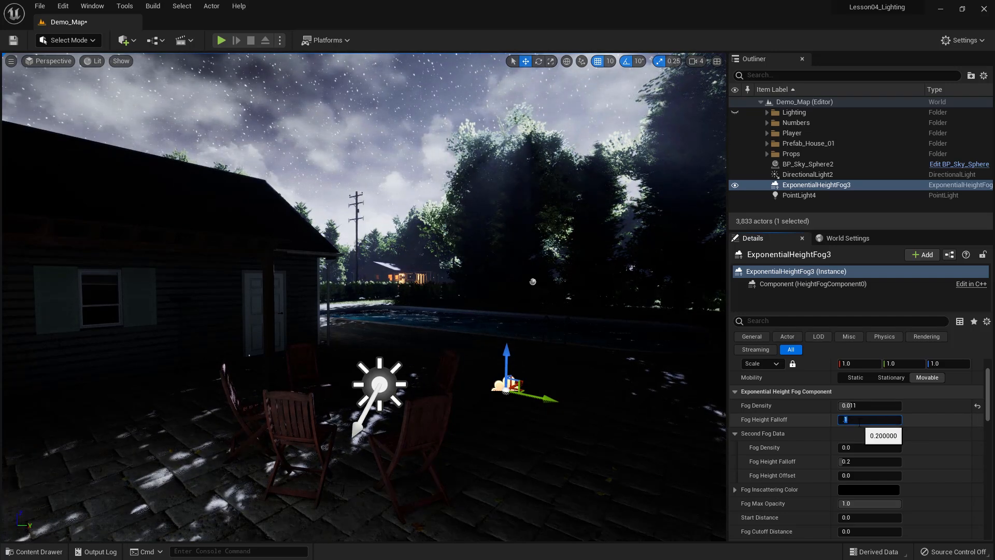
text(05)
key(Return)
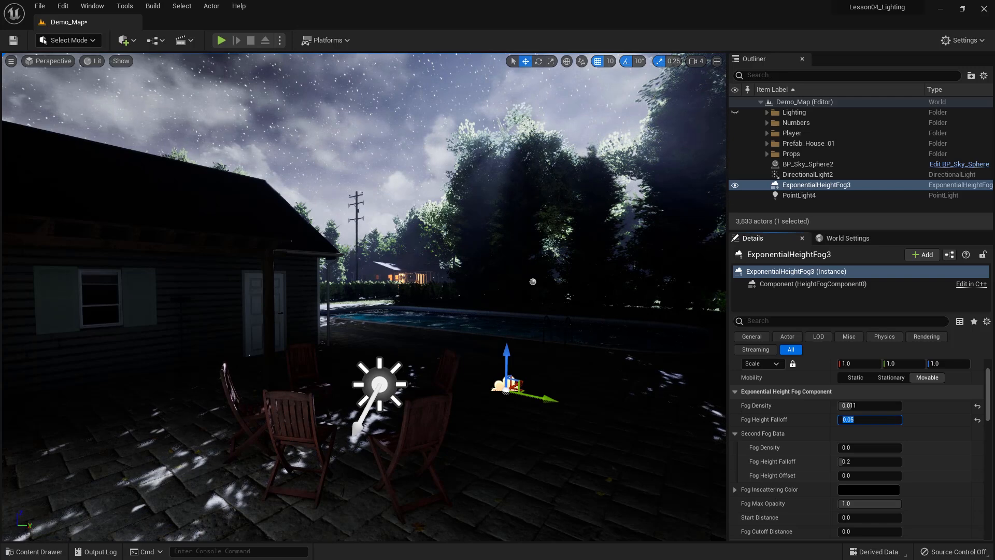
- Raise the height fog actor above the patio and set its Second Fog Data Fog Height Falloff to 0.1
drag(507, 363, 530, 322)
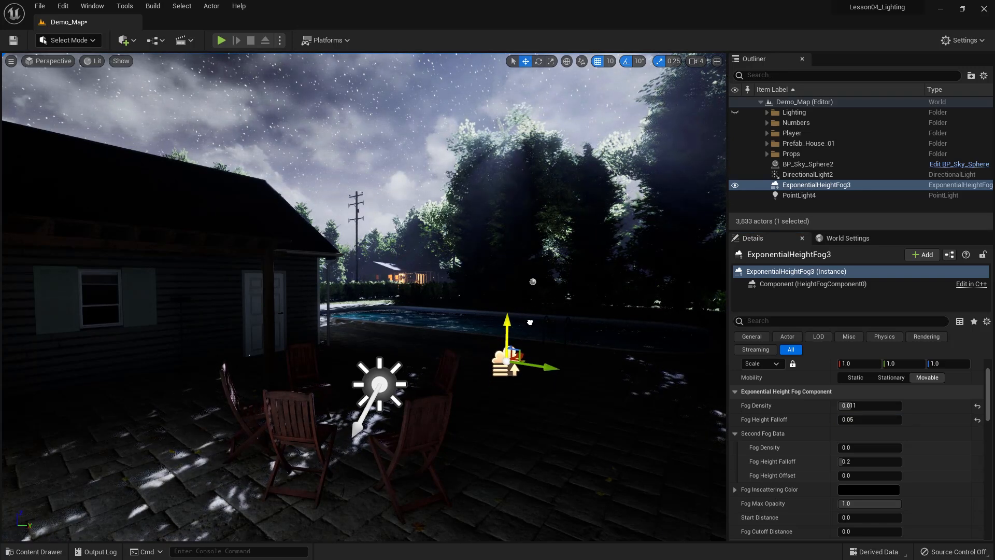
click(848, 461)
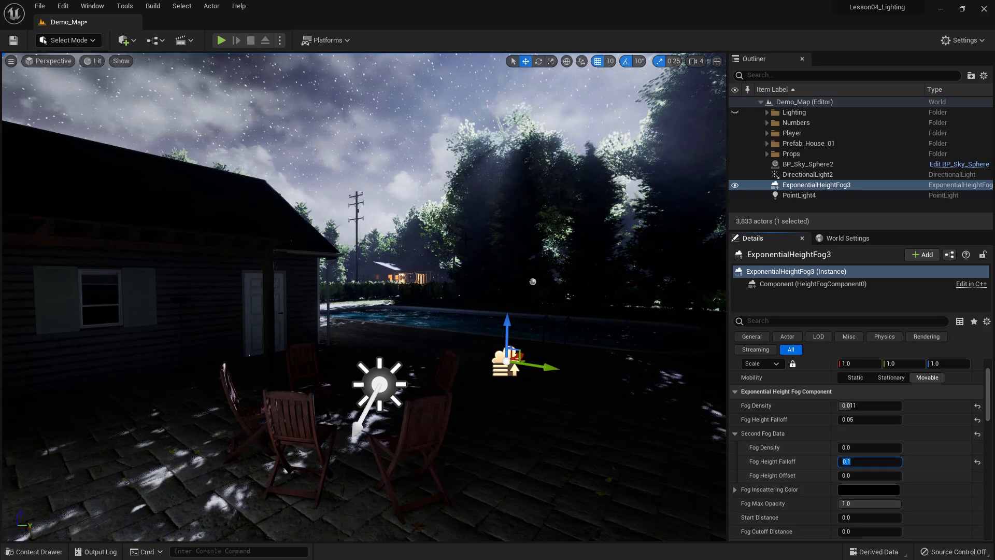
middle_drag(362, 297, 336, 323)
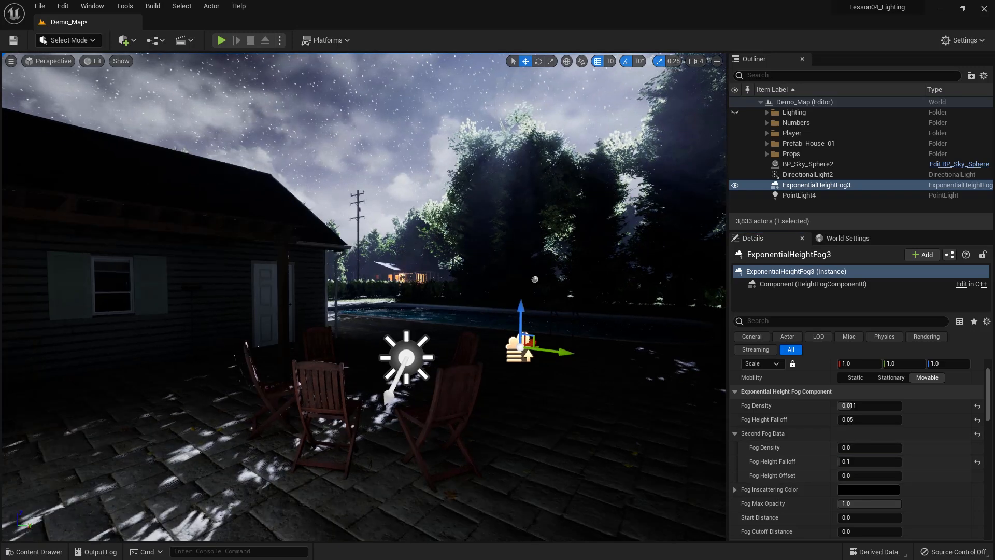
click(394, 382)
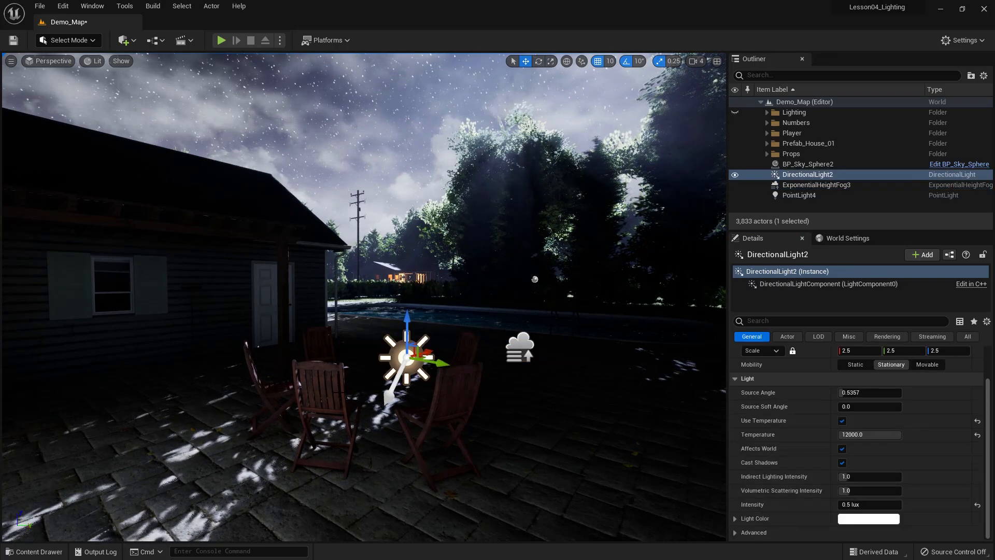
click(378, 336)
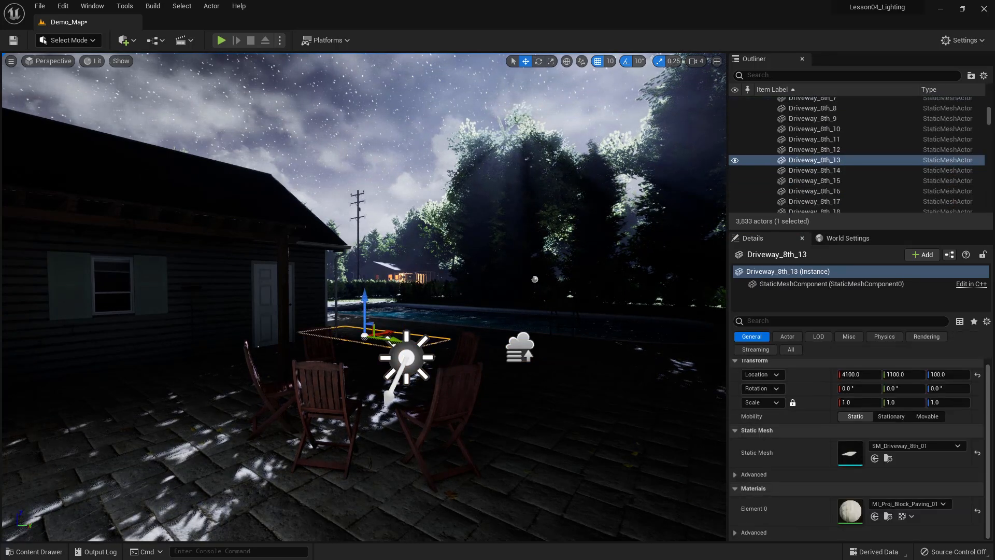
- Duplicate the distant house's warm point light and move the copy across the pool to about Y 270, Z 330
click(520, 347)
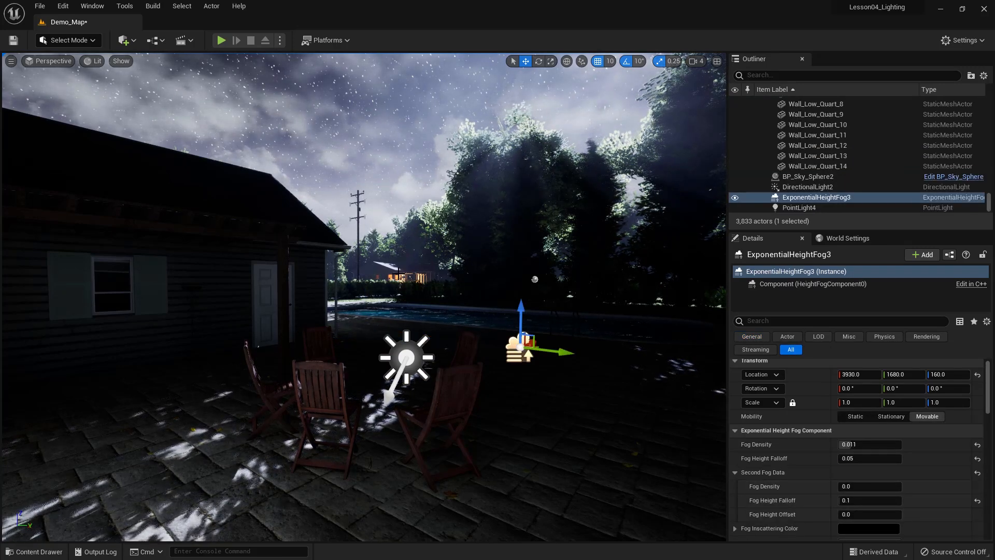
click(795, 207)
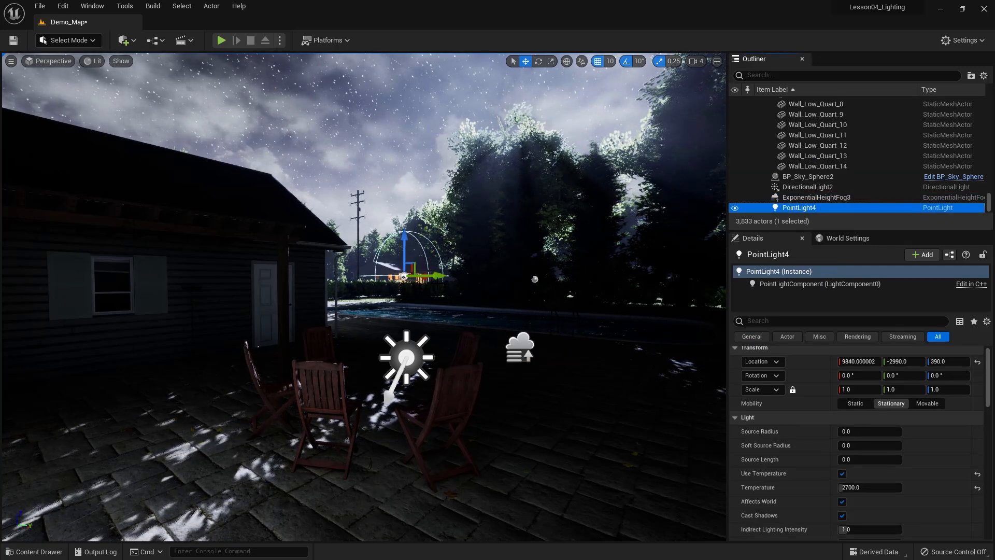
alt+drag(435, 276, 692, 295)
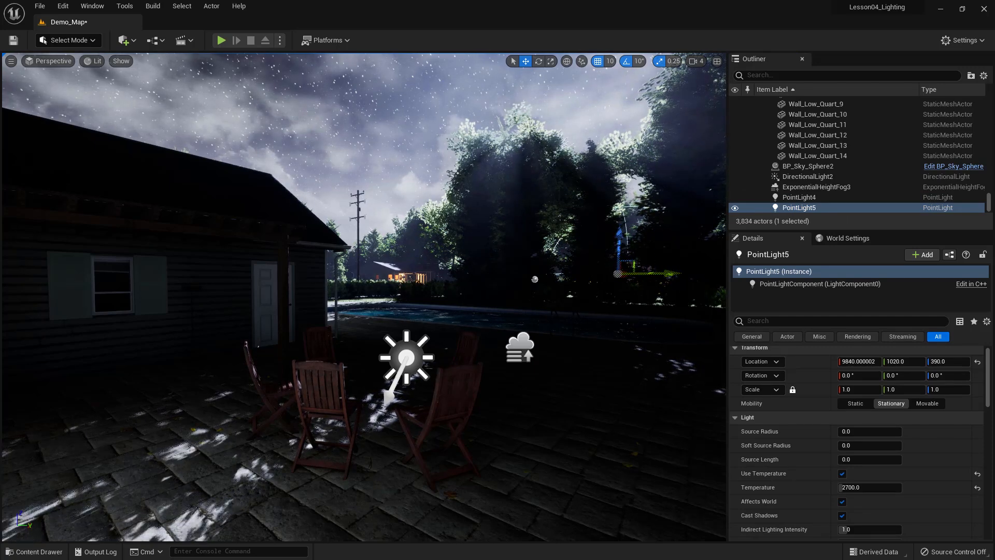
drag(624, 233, 625, 200)
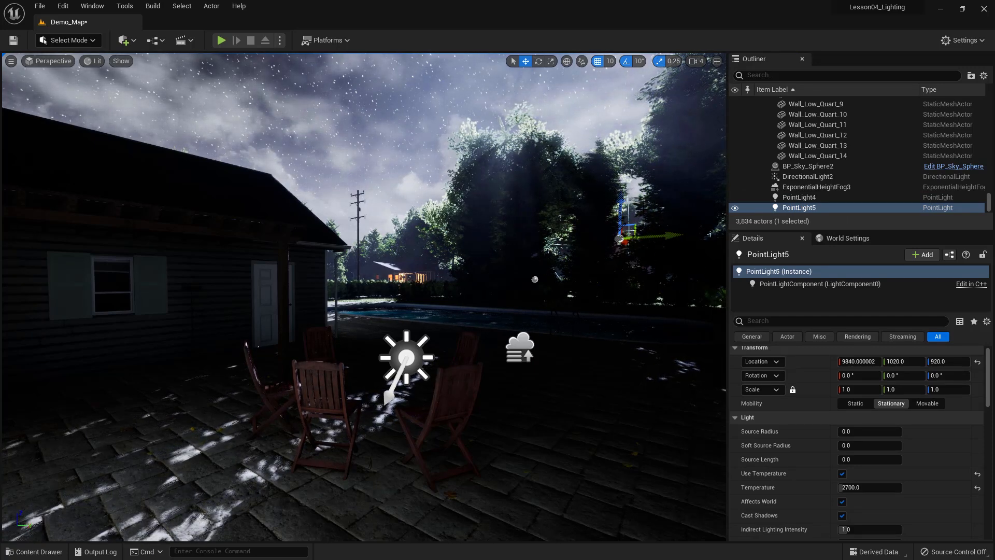
drag(665, 235, 605, 252)
drag(566, 214, 569, 250)
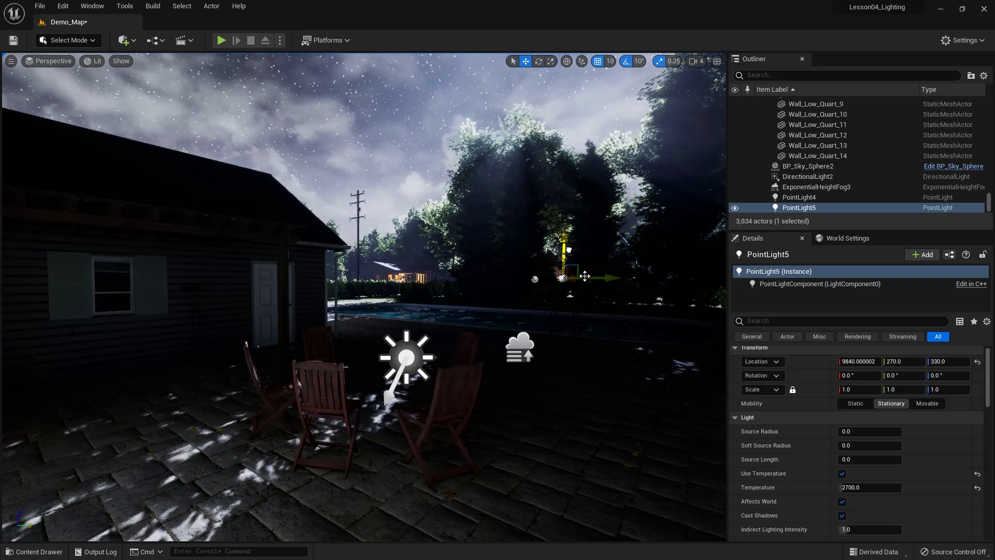
- Try other moonlight angles by rotating the directional light, and undo the rotation
click(801, 176)
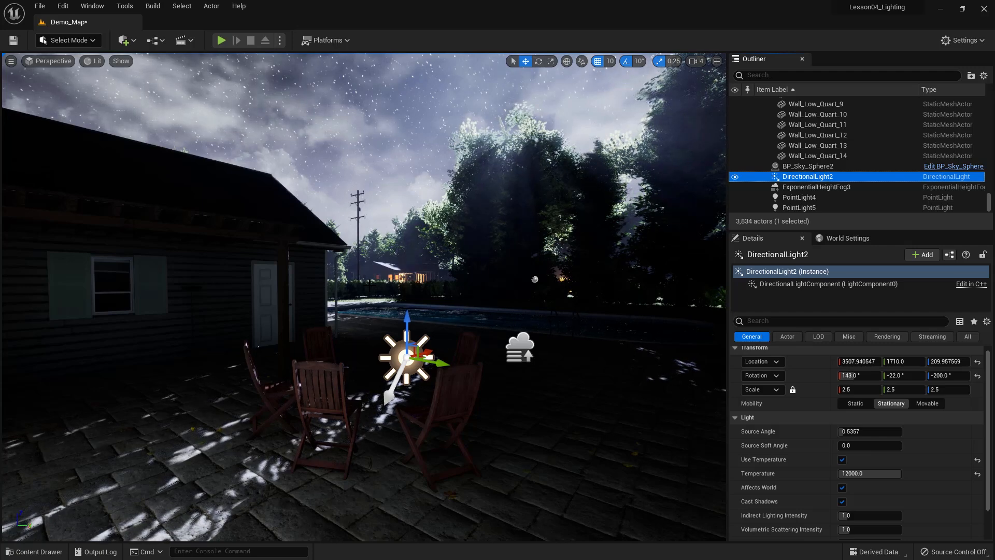
click(394, 363)
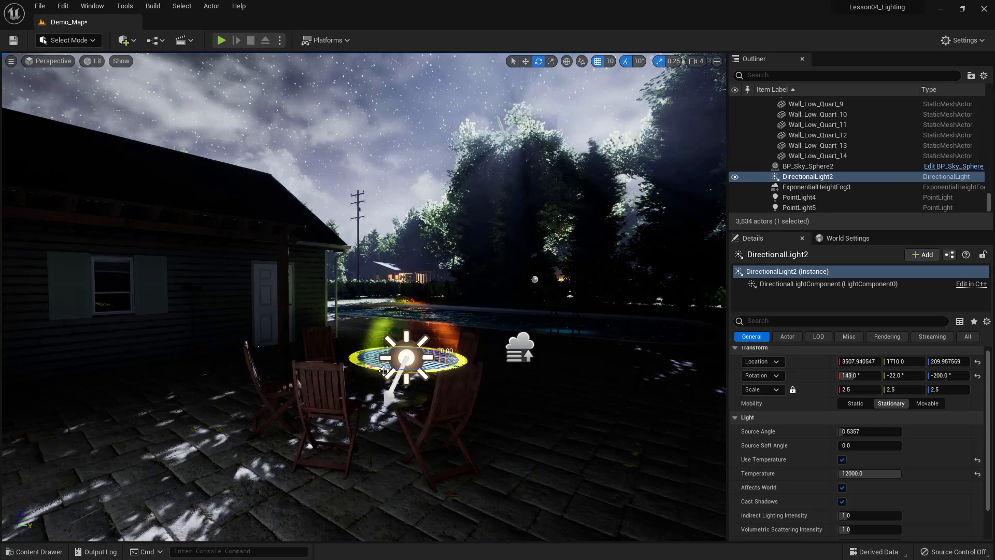
mouse_move(393, 363)
mouse_down()
mouse_move(410, 364)
mouse_move(394, 363)
mouse_up()
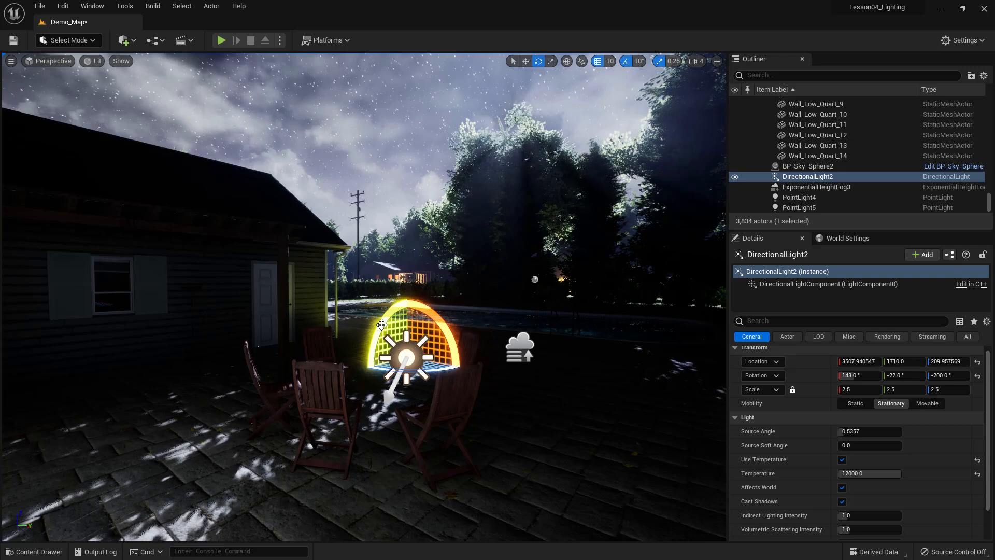
key(ctrl+l)
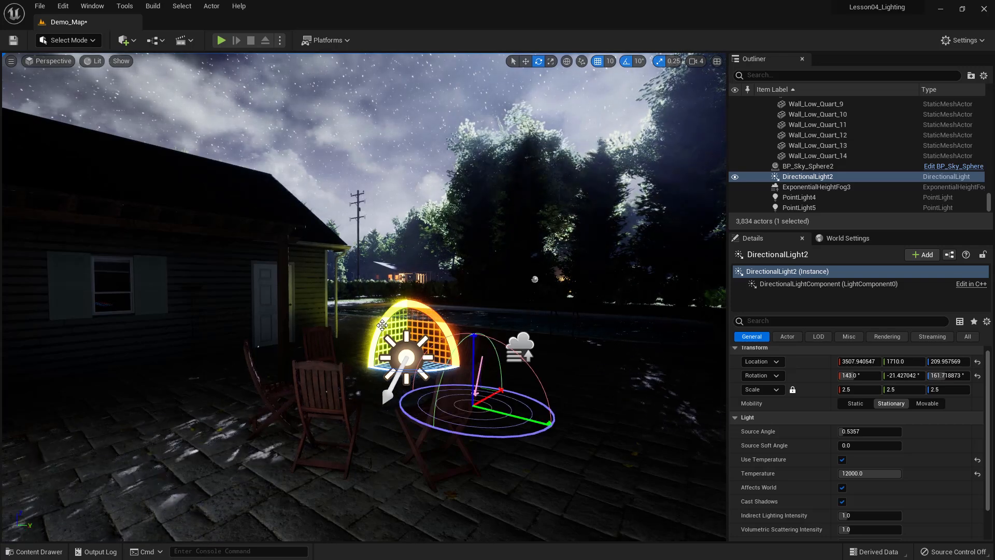
key(ctrl+l)
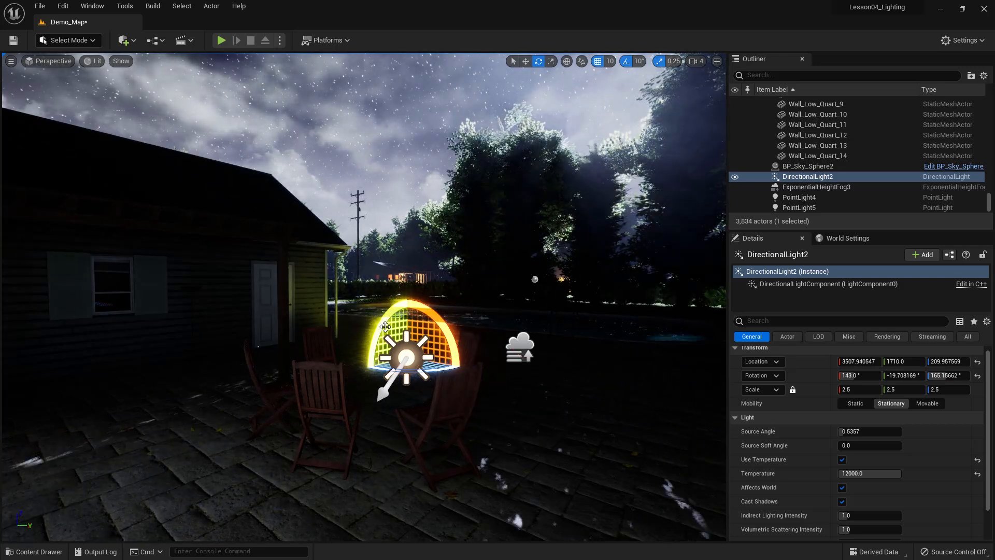
key(ctrl+l)
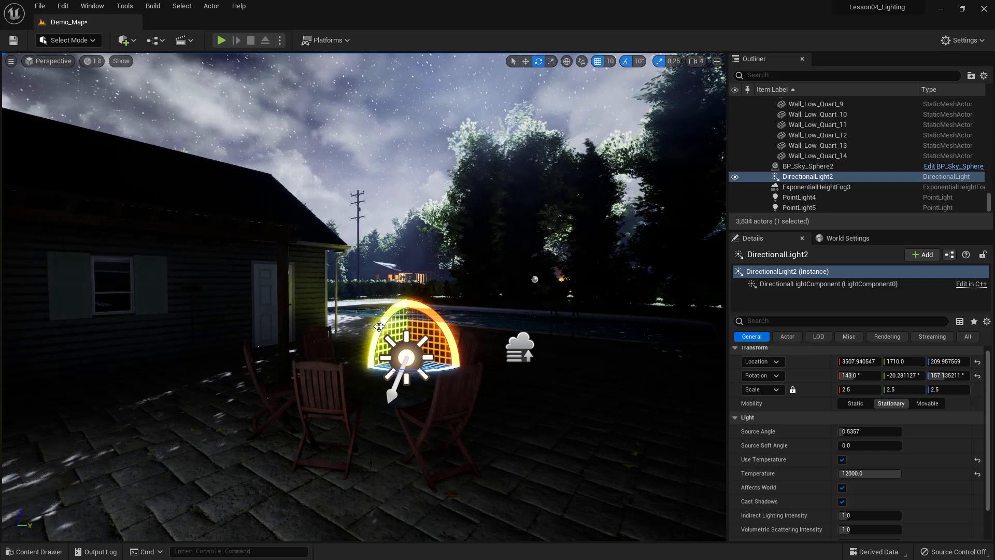
key(ctrl+l)
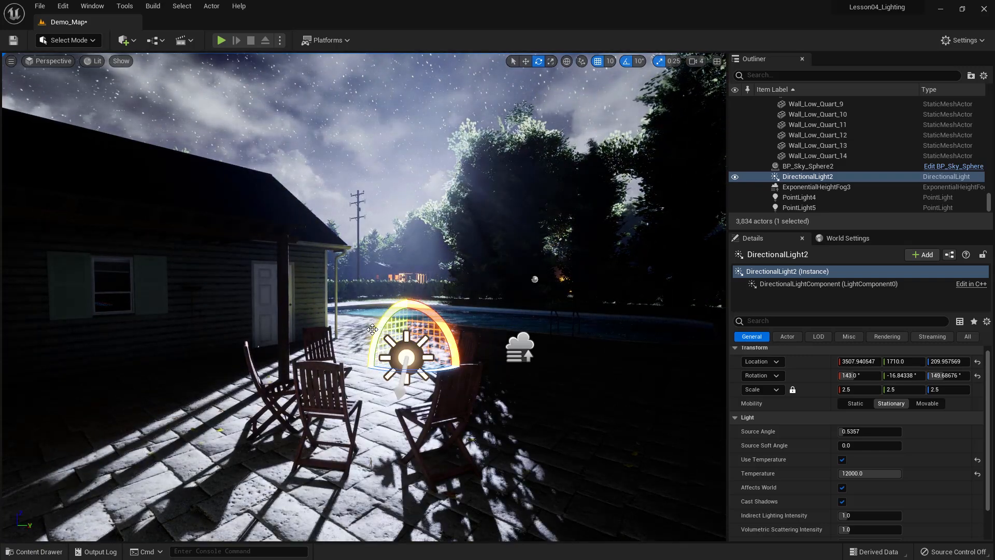
key(ctrl+z)
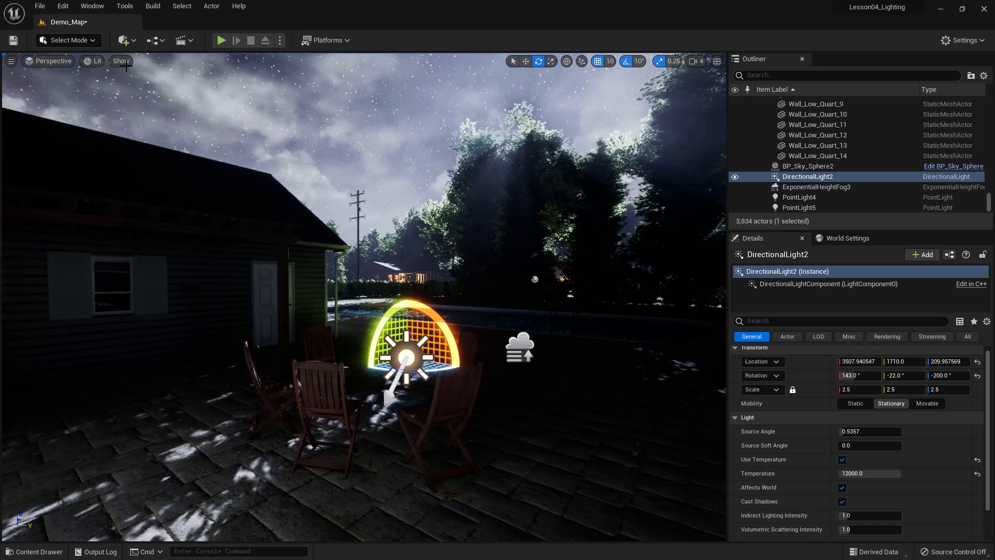
- Add a spot light under the roof above the patio door, at about X 3790, Y 1060, Z 390
click(134, 42)
mouse_move(157, 139)
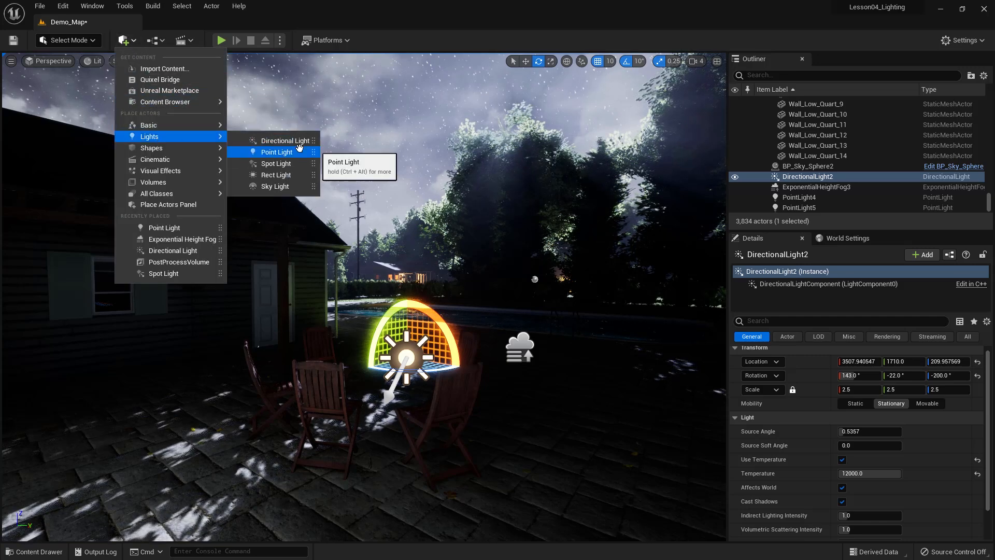
click(243, 242)
drag(243, 241, 269, 256)
key(w)
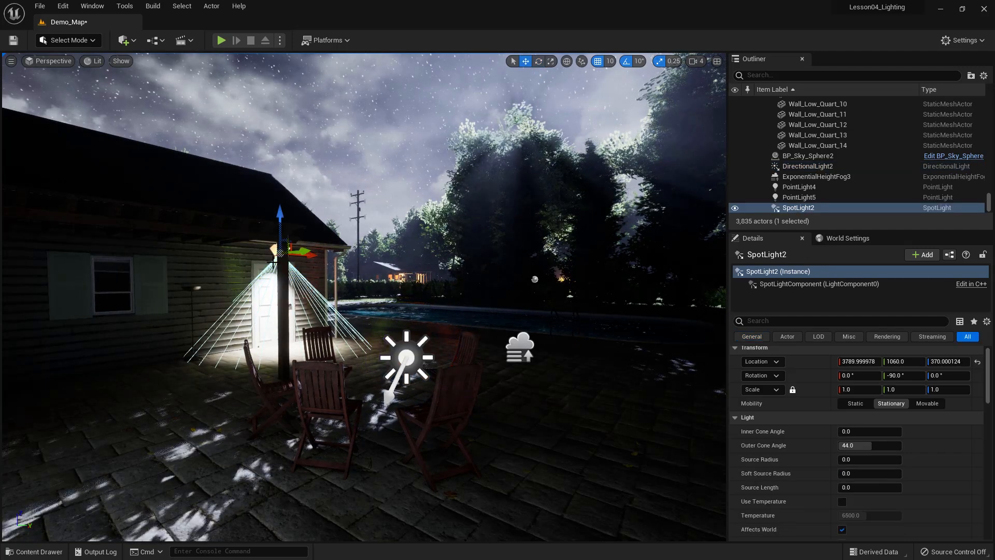
mouse_move(277, 216)
mouse_down()
mouse_move(278, 199)
mouse_move(276, 208)
mouse_up()
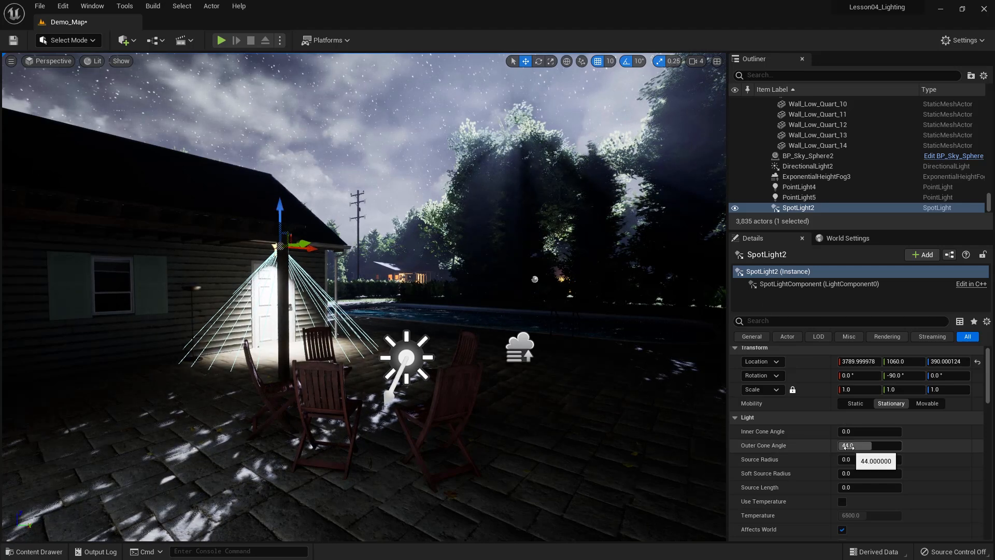
- Widen the door spot light to an inner cone of about 30 and an outer cone of about 56.6, with Intensity 1 cd
mouse_move(864, 447)
mouse_down()
mouse_move(884, 446)
mouse_move(860, 431)
mouse_up()
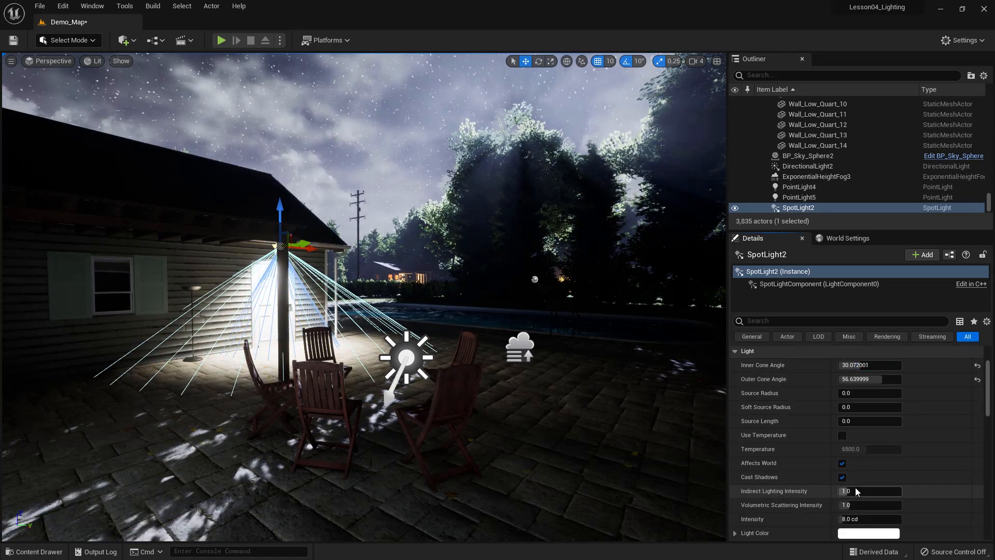
click(869, 521)
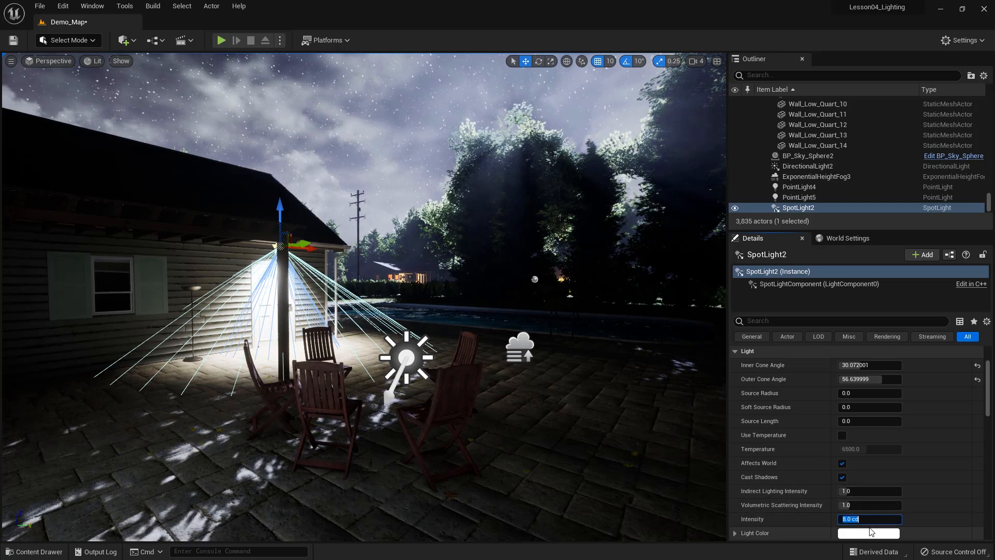
text(1)
key(Return)
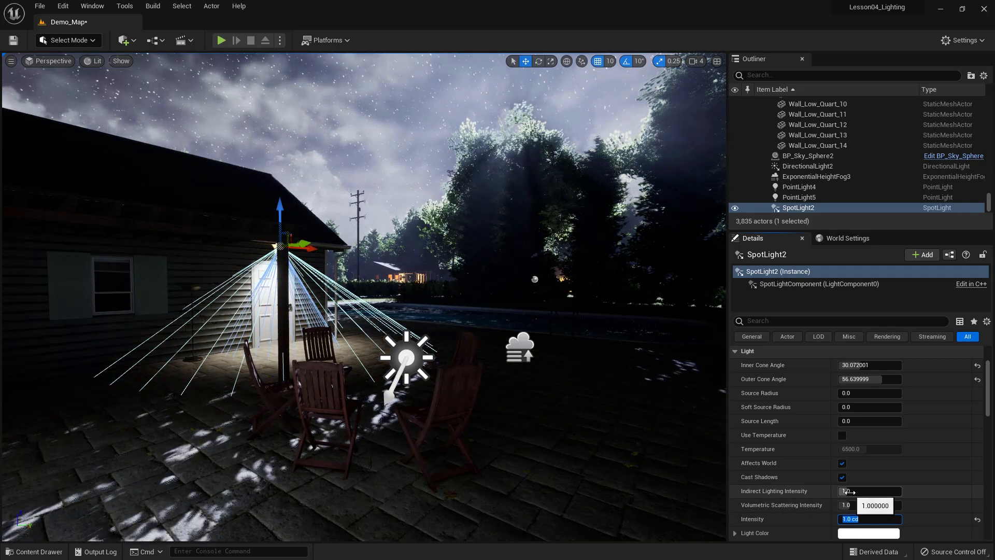
- Set the door spot light's Indirect Lighting Intensity to 0.1 and its Volumetric Scattering Intensity to 1.0
click(849, 493)
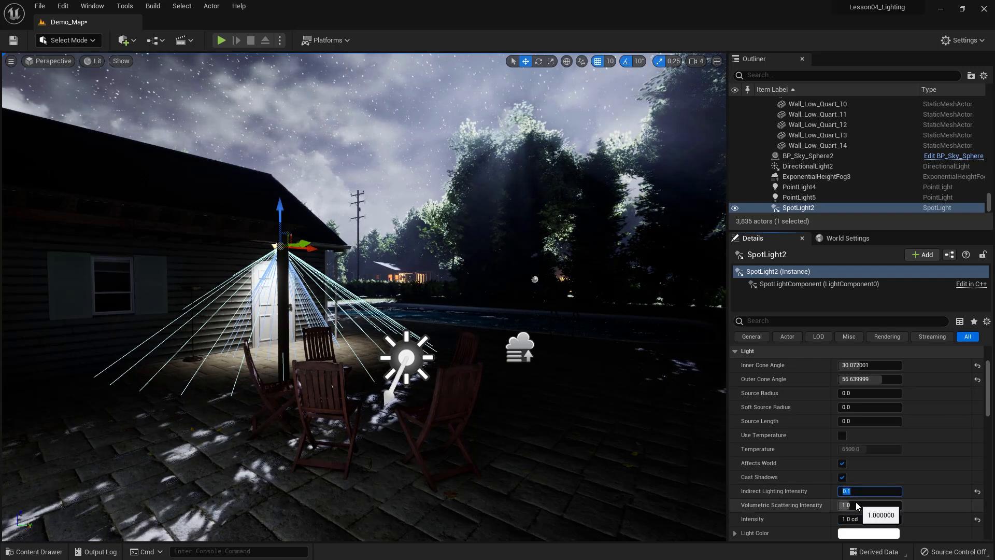
mouse_move(850, 505)
mouse_down()
mouse_move(866, 505)
mouse_move(851, 505)
mouse_up()
click(851, 505)
text(1)
key(Return)
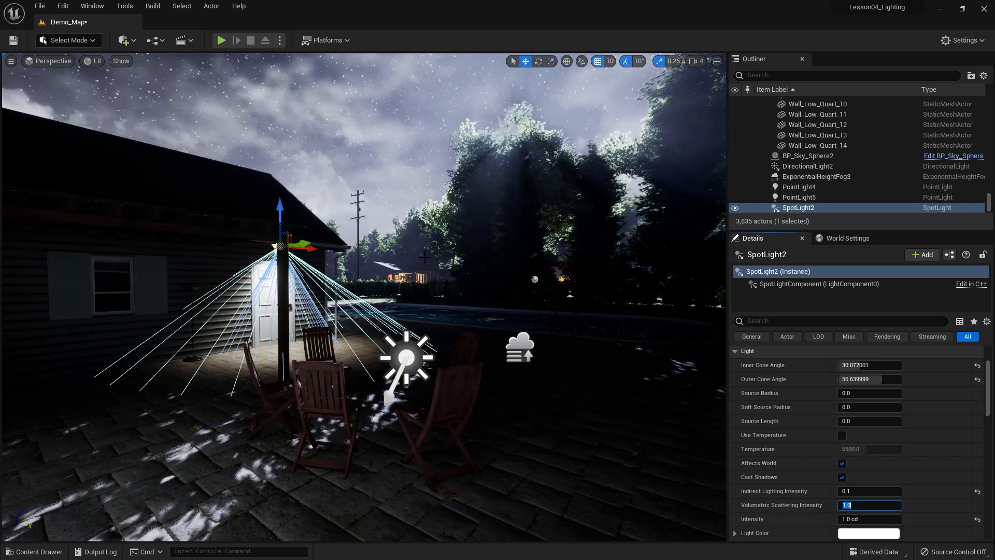
- Set the door spot light's Intensity to 0.5 cd and enable Use Temperature with a value of 5500
click(851, 519)
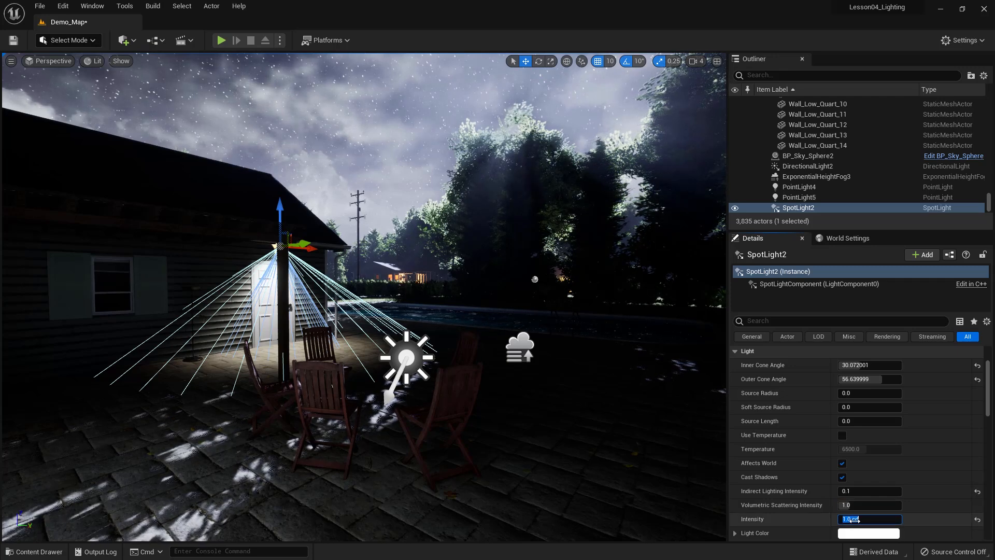
text(5)
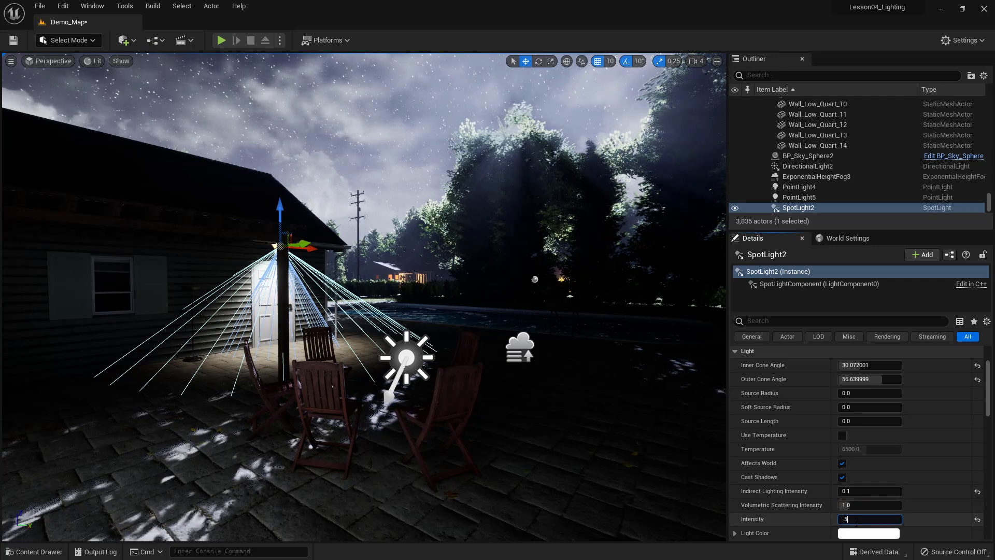
key(Return)
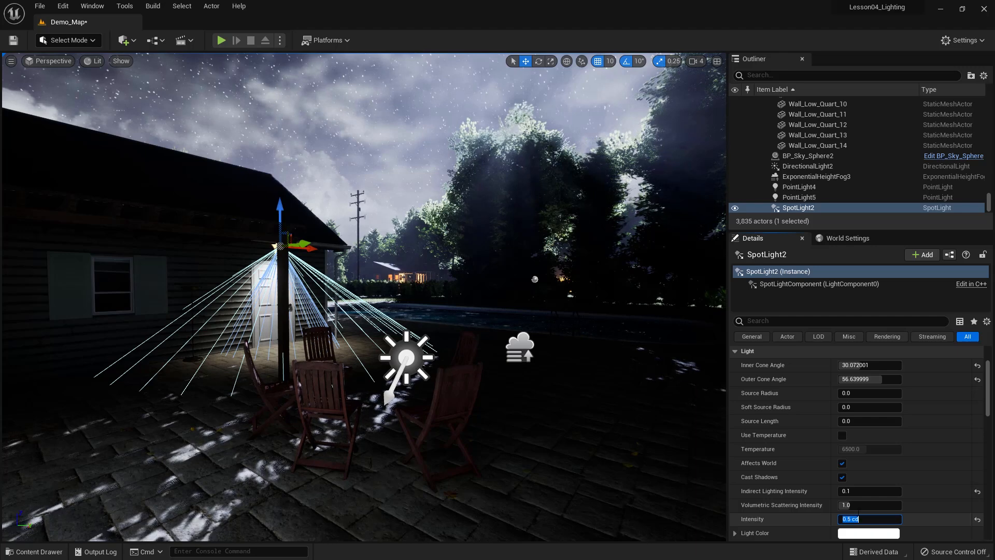
click(842, 435)
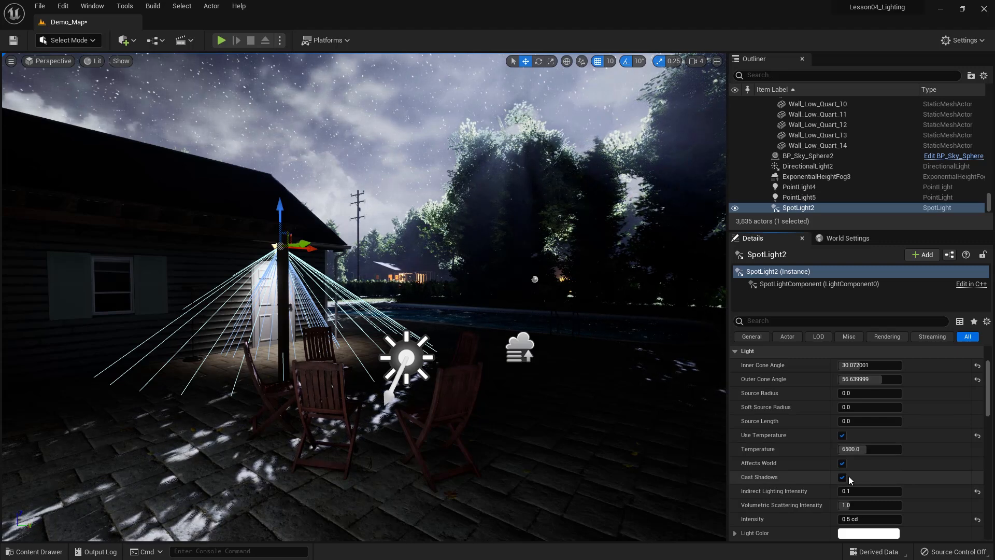
click(852, 449)
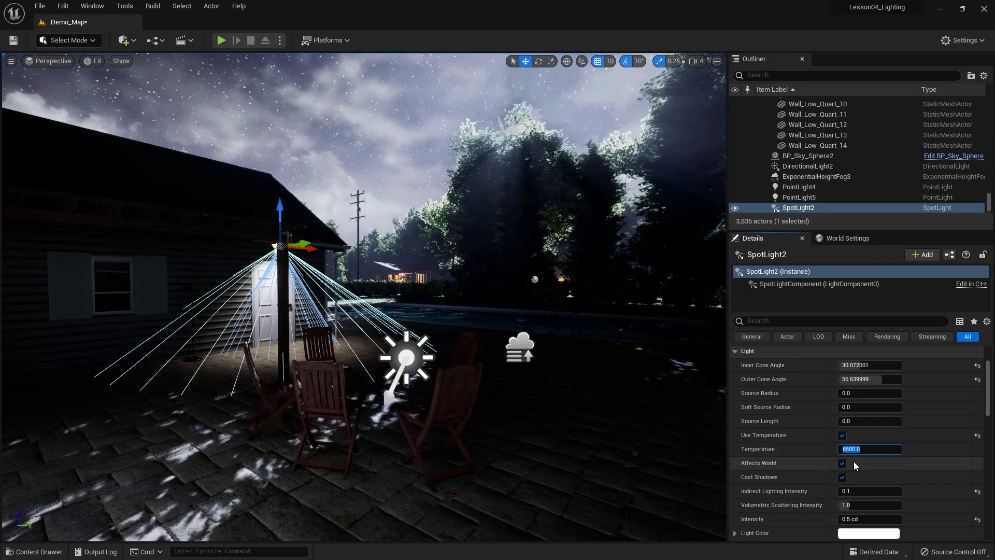
key(Return)
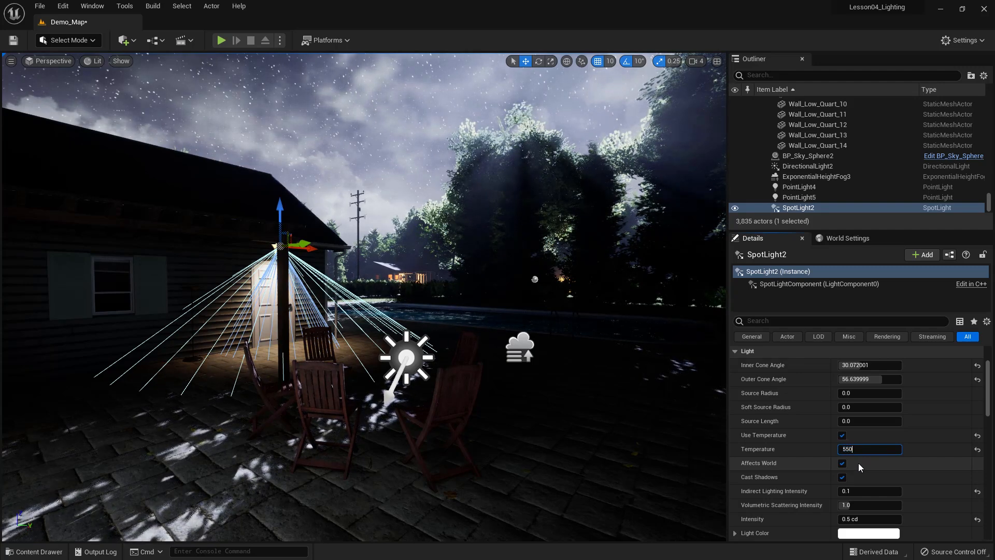
key(Return)
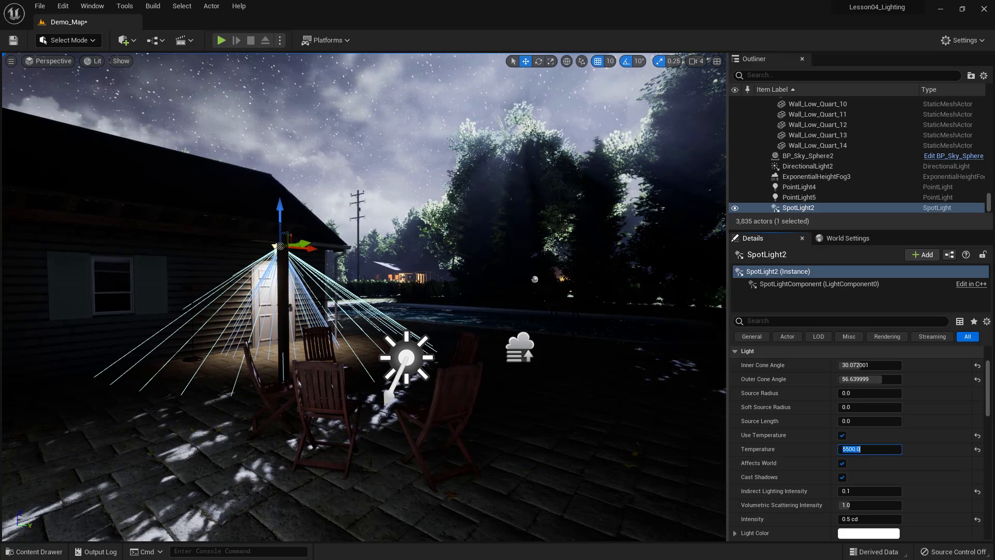
- Collapse the Props folder in the Outliner so the scene's light actors are within reach
drag(280, 207, 280, 202)
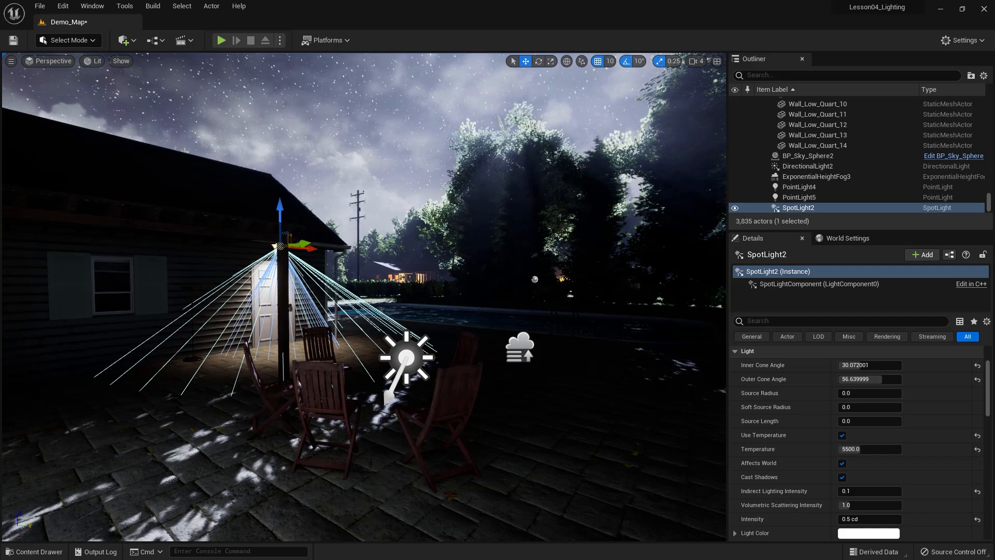
drag(989, 204, 989, 104)
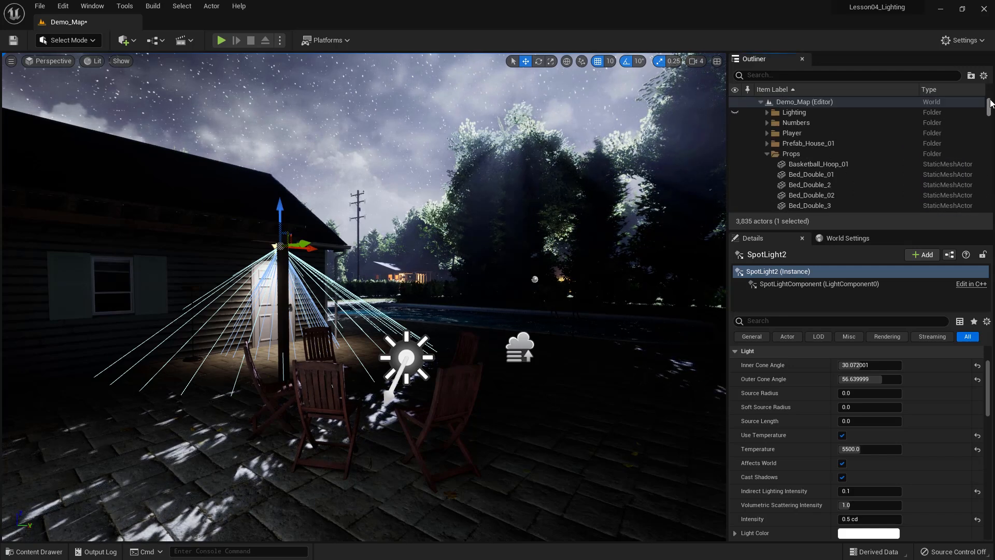
click(767, 154)
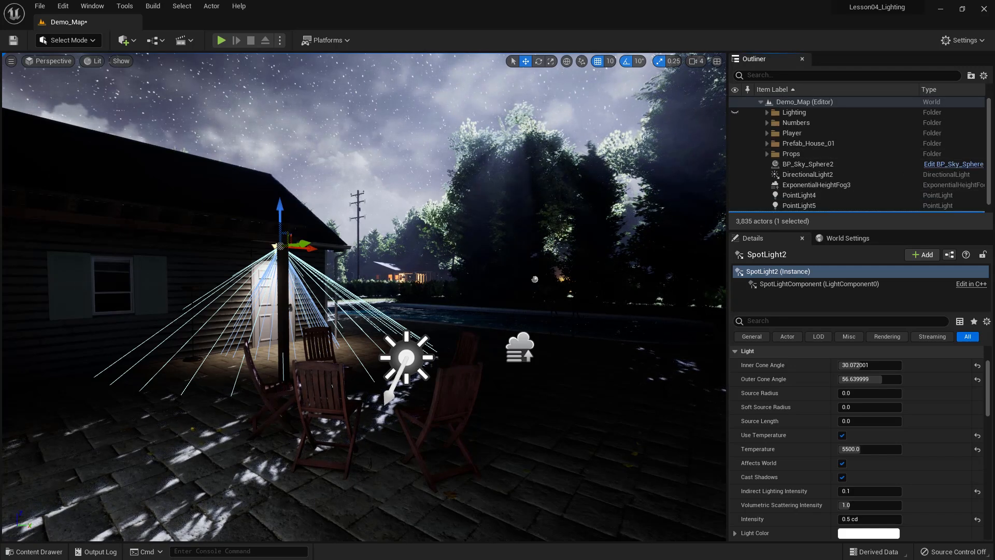
- Examine how the spot light falls on the door, wall and patio from close up and from several angles
right_drag(363, 297, 518, 297)
key(f)
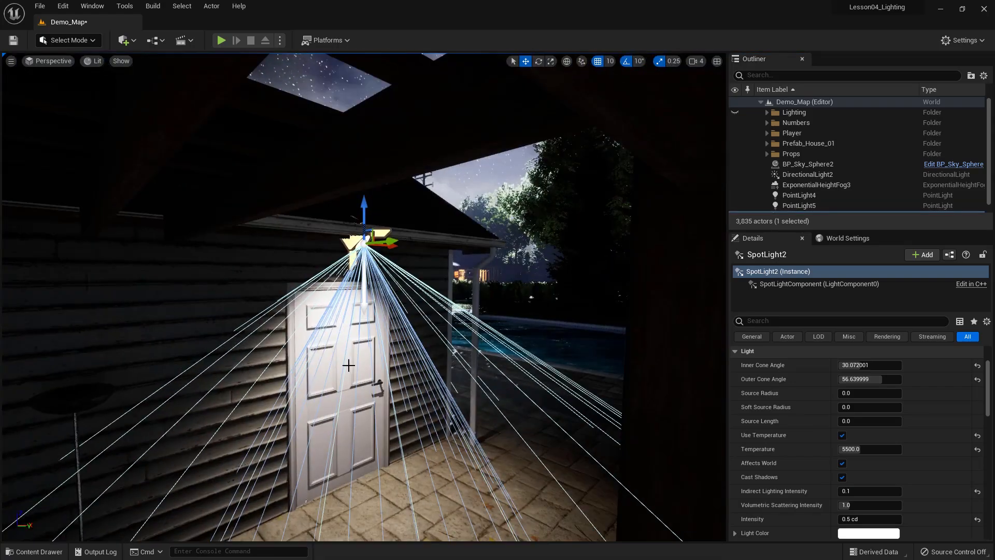
alt+drag(363, 297, 134, 306)
drag(321, 243, 523, 244)
mouse_move(365, 215)
mouse_down()
mouse_move(365, 204)
mouse_move(365, 215)
mouse_up()
alt+drag(338, 253, 419, 254)
scroll(338, 253, down, 5)
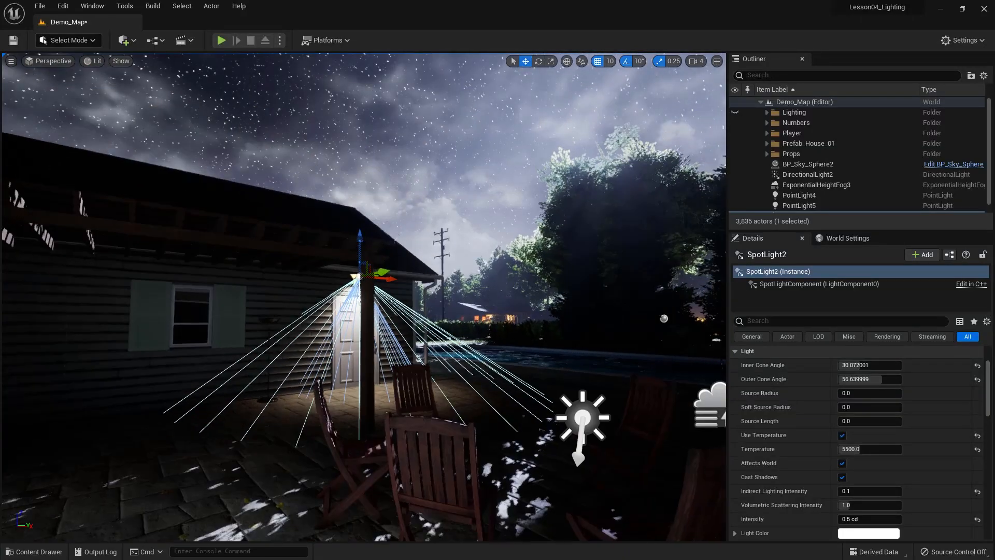
alt+drag(338, 253, 378, 266)
alt+drag(363, 402, 385, 401)
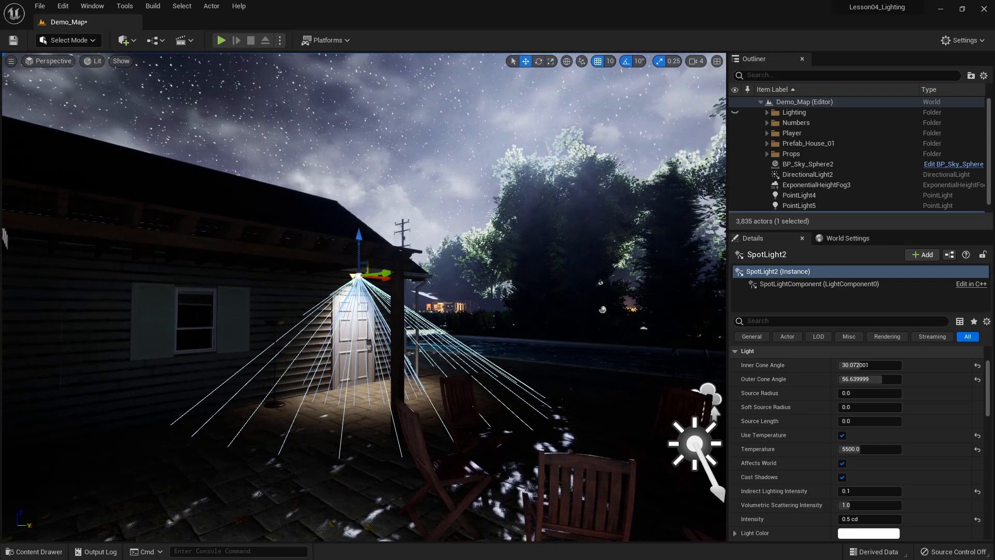
alt+drag(363, 332, 363, 311)
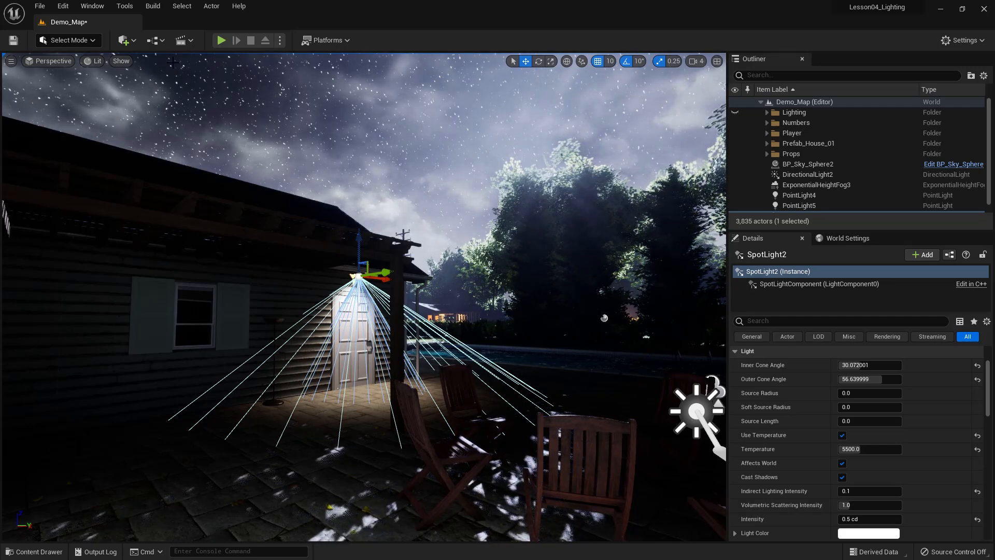
- Place a point light inside the patio building behind its shuttered window and raise it to the window's upper edge
click(135, 41)
mouse_move(149, 138)
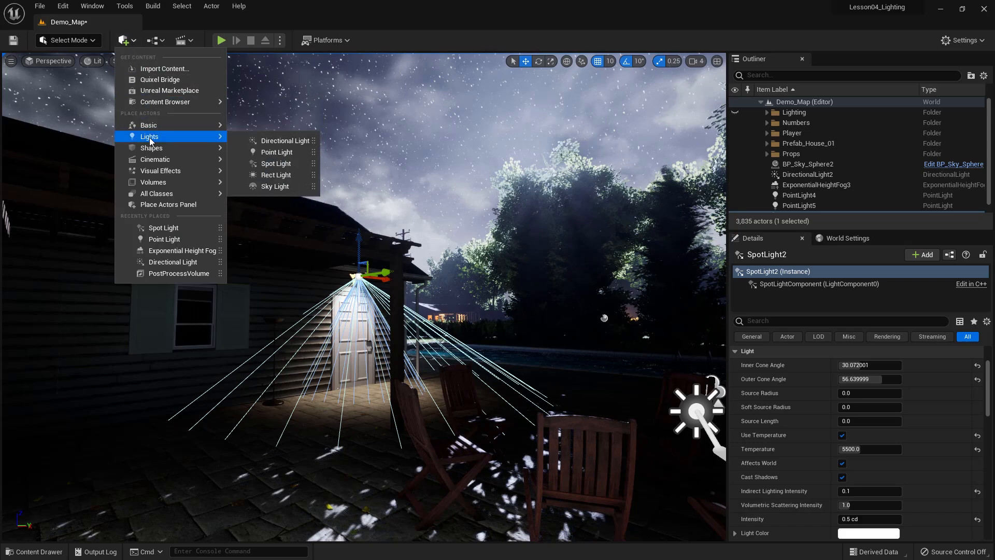
drag(280, 153, 205, 325)
right_drag(182, 344, 228, 373)
drag(256, 350, 202, 339)
right_drag(320, 482, 295, 469)
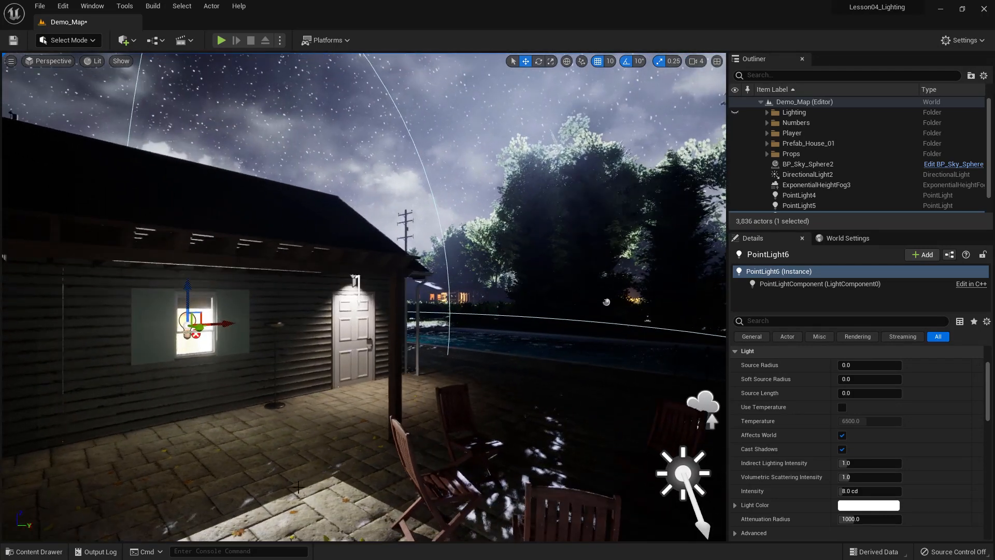
drag(189, 290, 181, 231)
right_drag(180, 231, 145, 233)
mouse_move(325, 400)
alt+mouse_down()
mouse_move(337, 389)
mouse_move(328, 392)
alt+mouse_up()
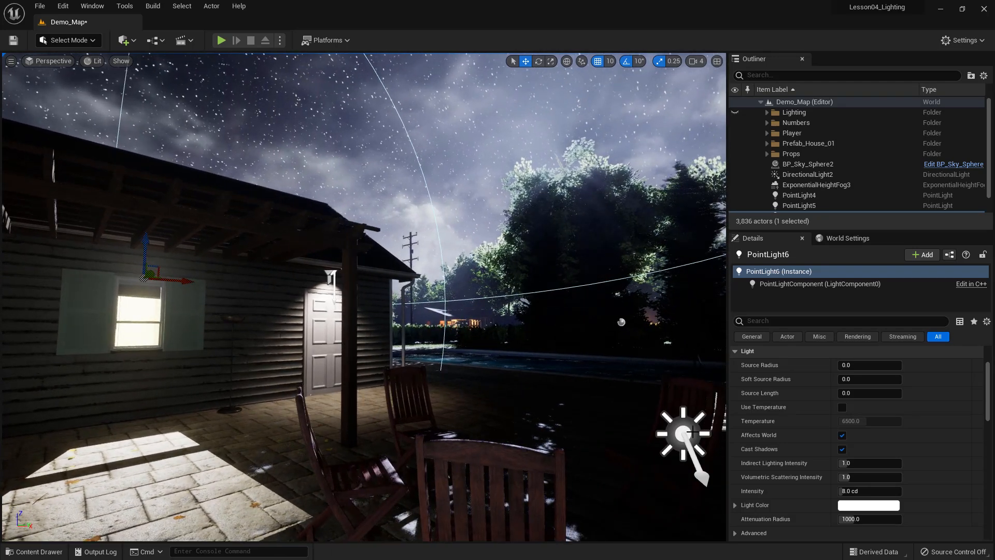
- Enable Use Temperature on the window's point light and set its Temperature to 4000
click(842, 408)
click(864, 424)
text(4500)
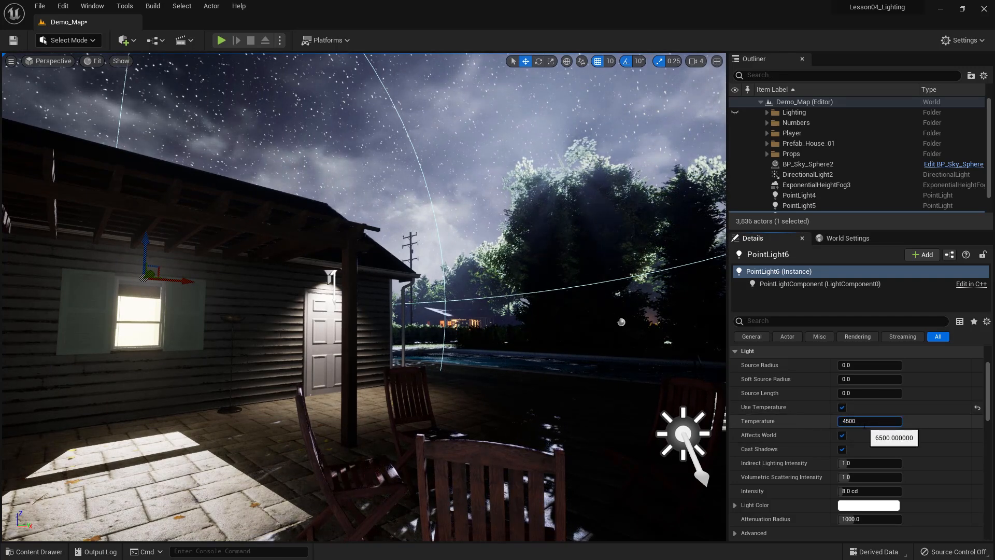
key(Return)
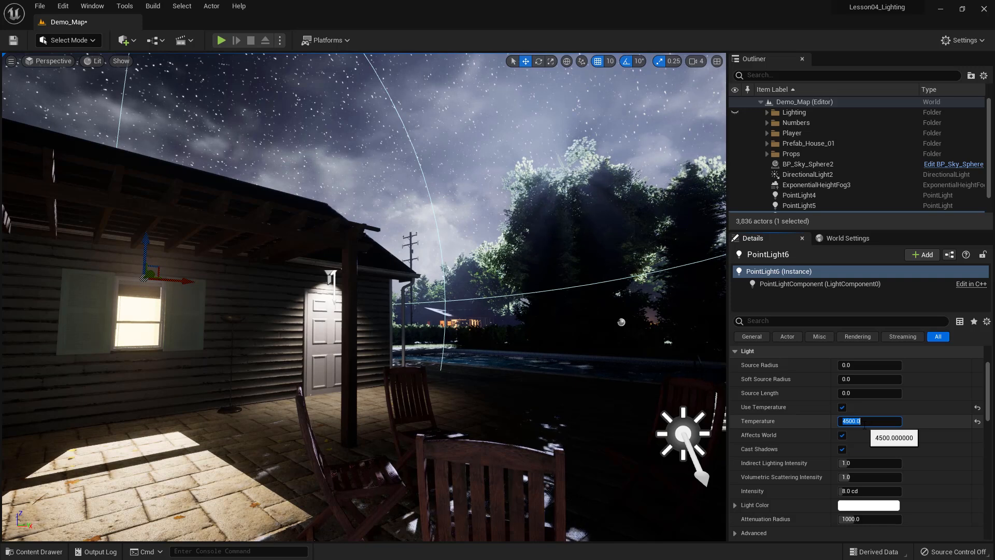
text(4000)
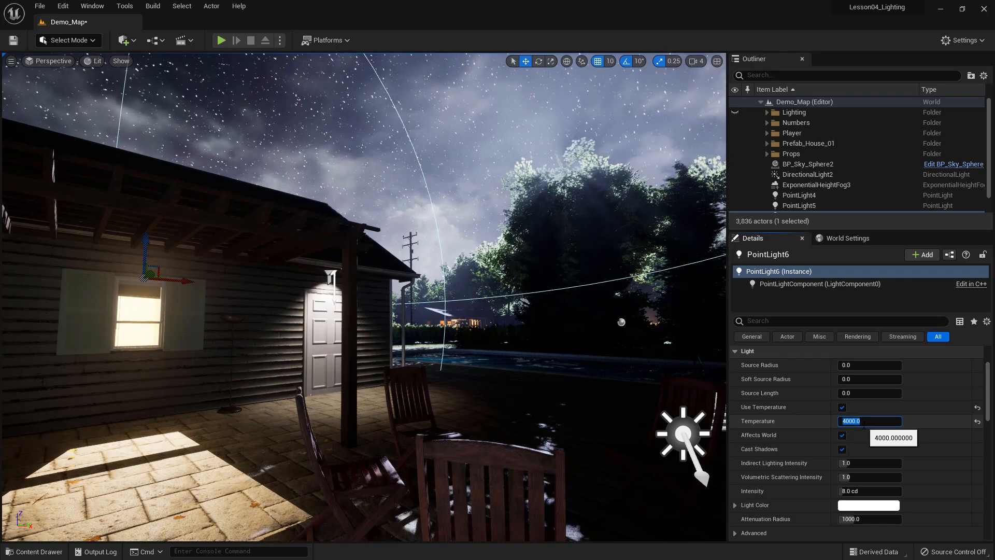
key(Return)
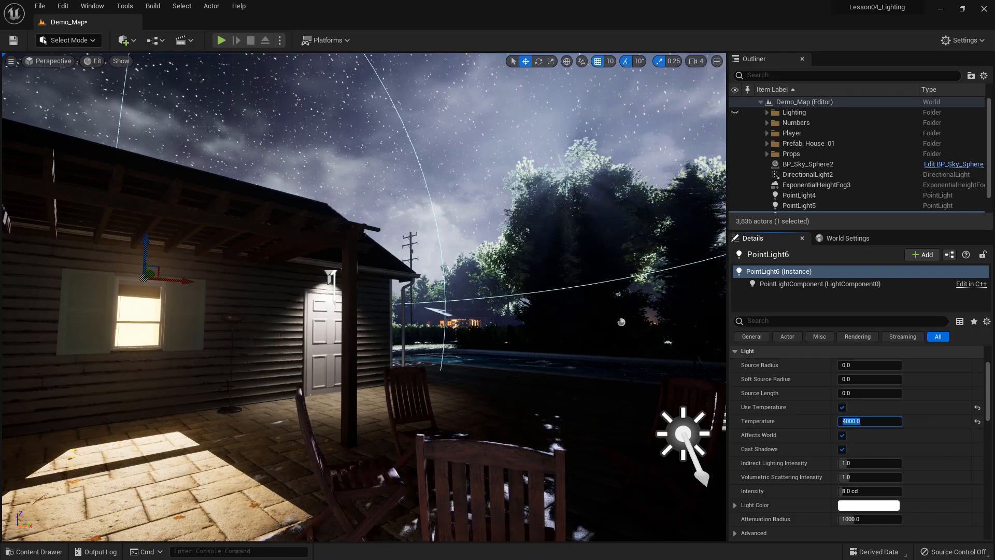
- Reduce the window light's Attenuation Radius to about 616 and set its Intensity to 3 cd
alt+drag(281, 441, 294, 447)
scroll(767, 431, down, 3)
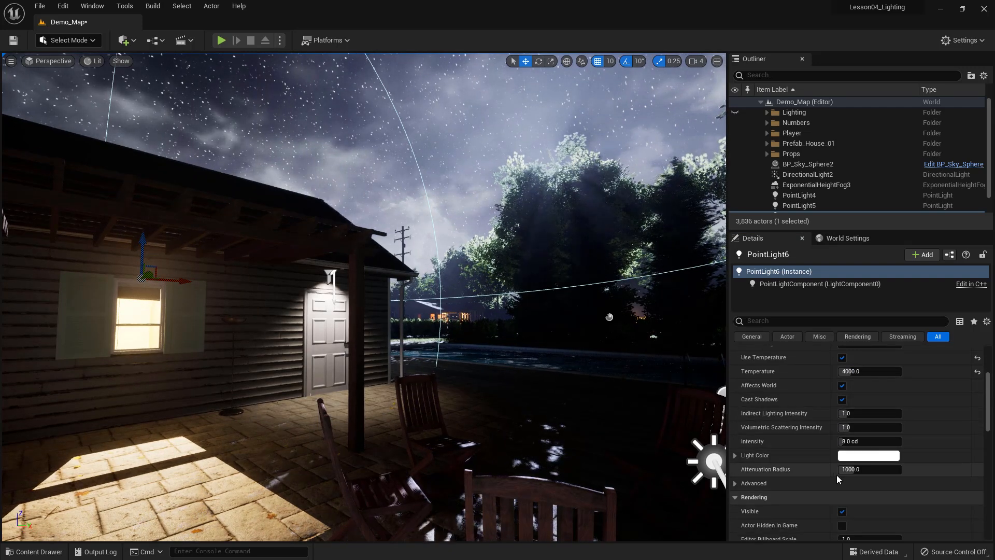
drag(850, 470, 829, 469)
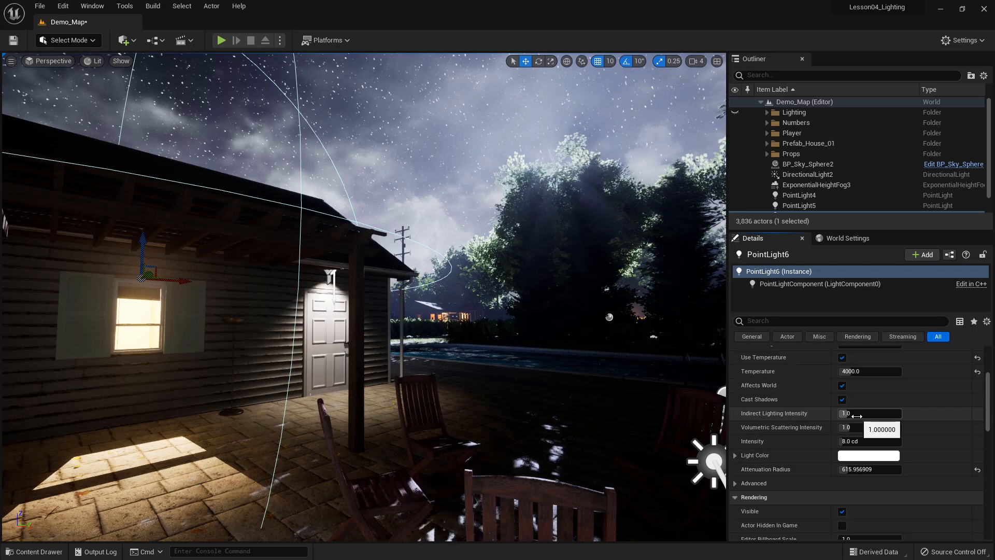
click(850, 442)
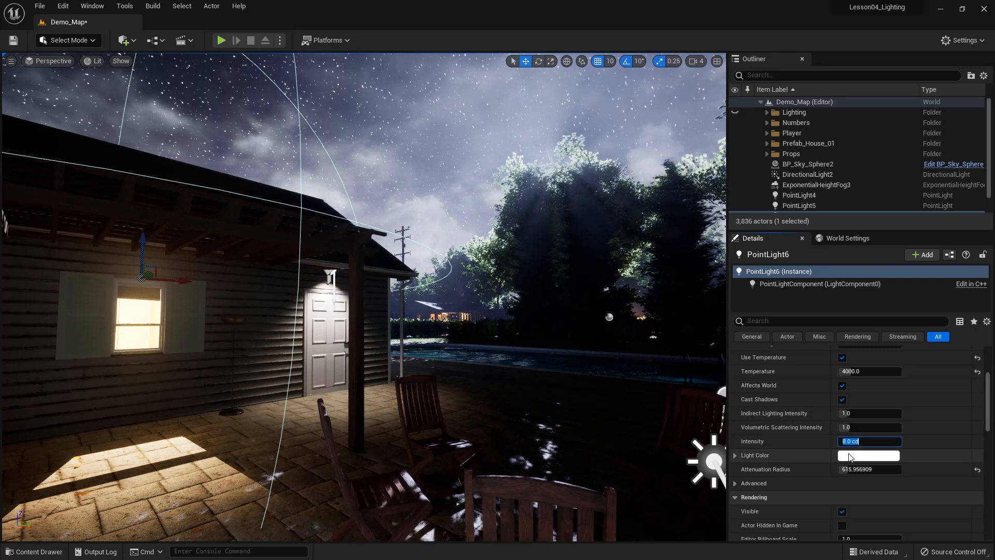
text(5)
key(Return)
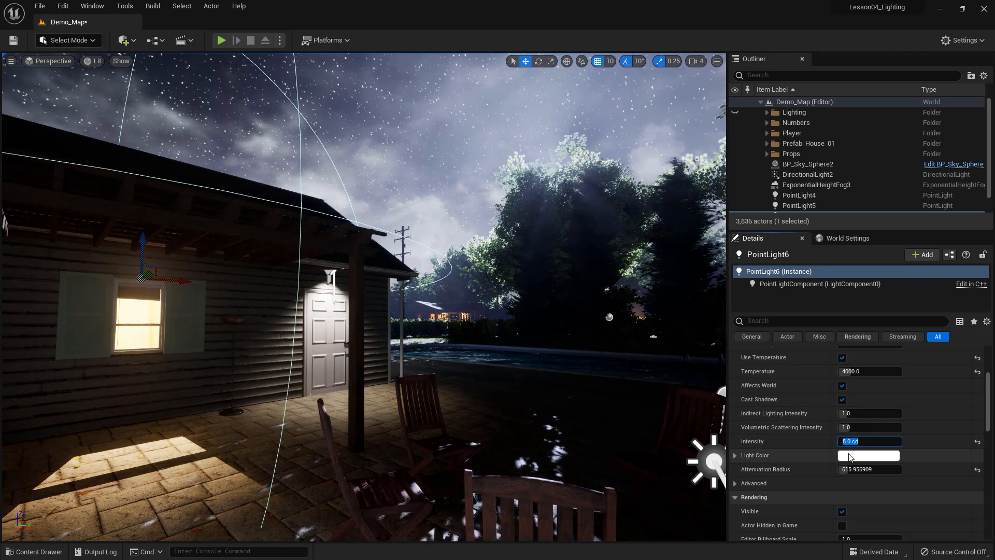
text(3)
key(Return)
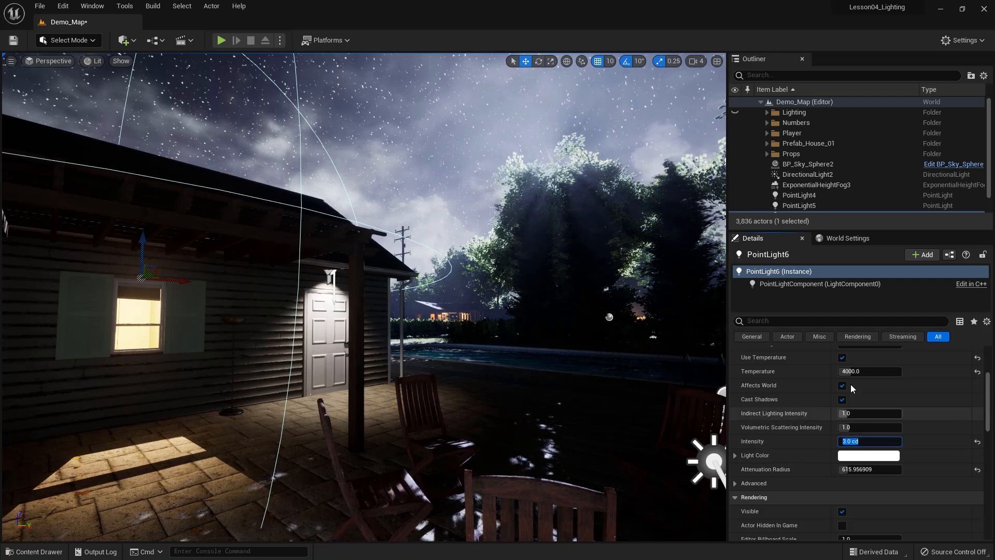
- Set the window light's Source Radius to 5
scroll(852, 394, up, 3)
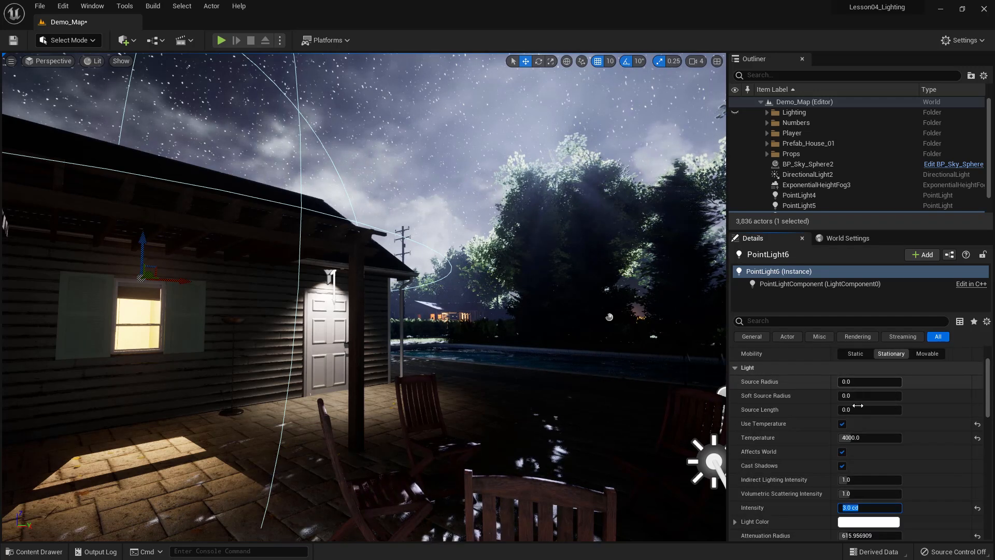
click(848, 382)
text(5)
key(Return)
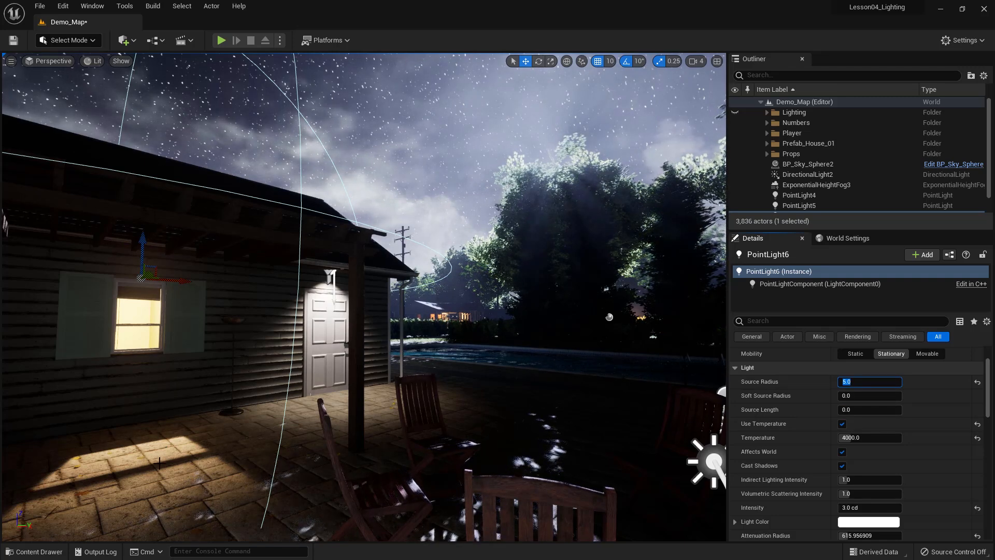
- Set the window light's Intensity to 2 cd
key(s)
right_drag(243, 438, 269, 438)
key(s)
key(a)
key(s)
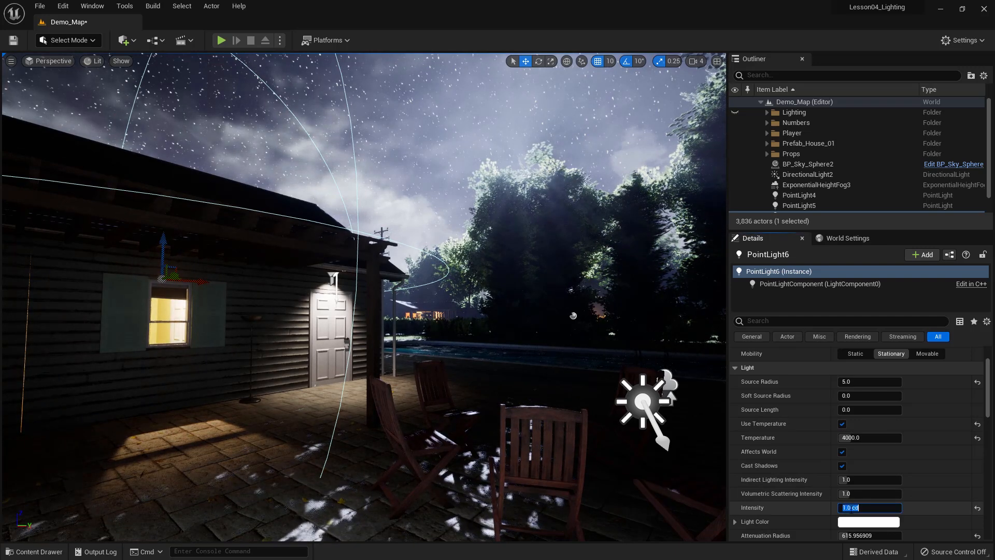
text(2)
key(Return)
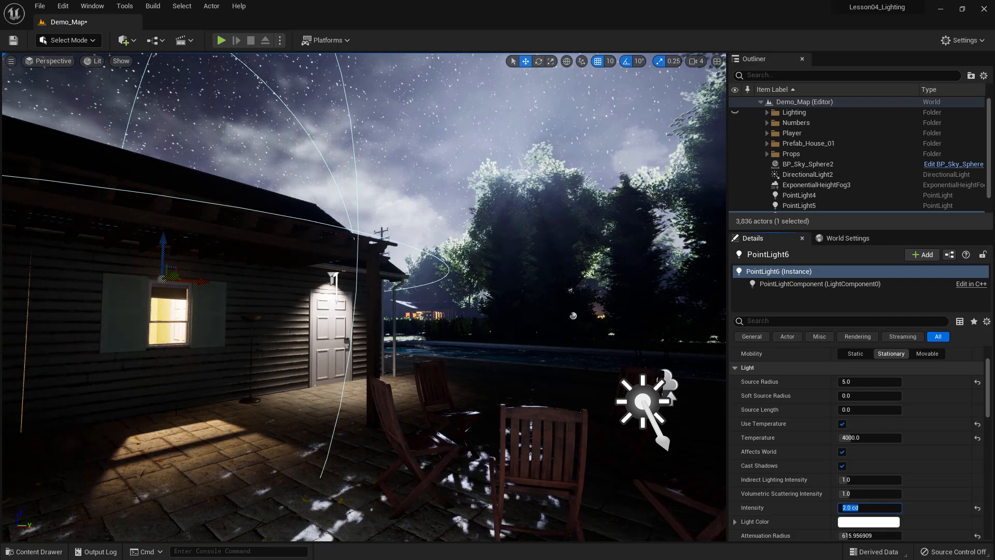
- Raise the window light slightly and shift it sideways behind the shutter to reshape the light patch on the patio
drag(165, 243, 166, 239)
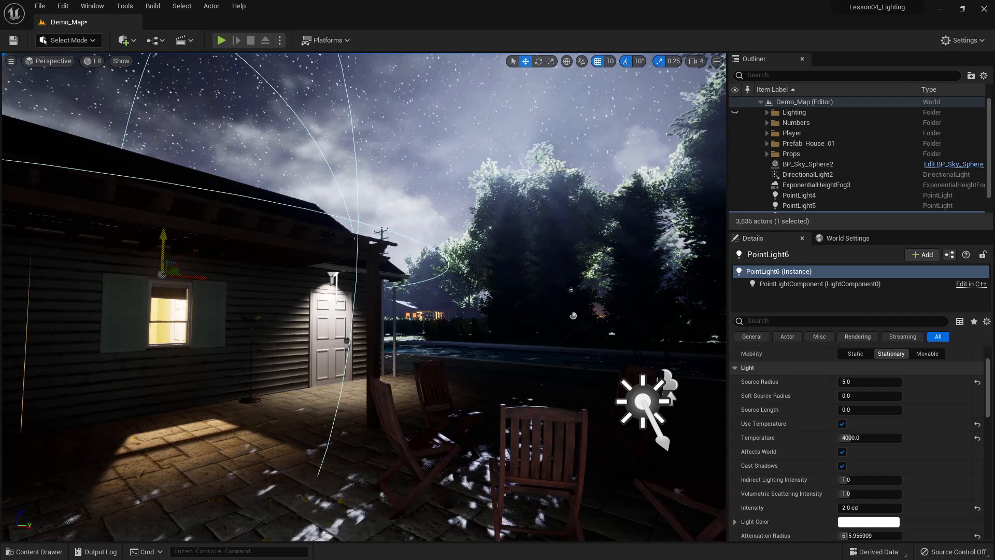
drag(200, 282, 170, 300)
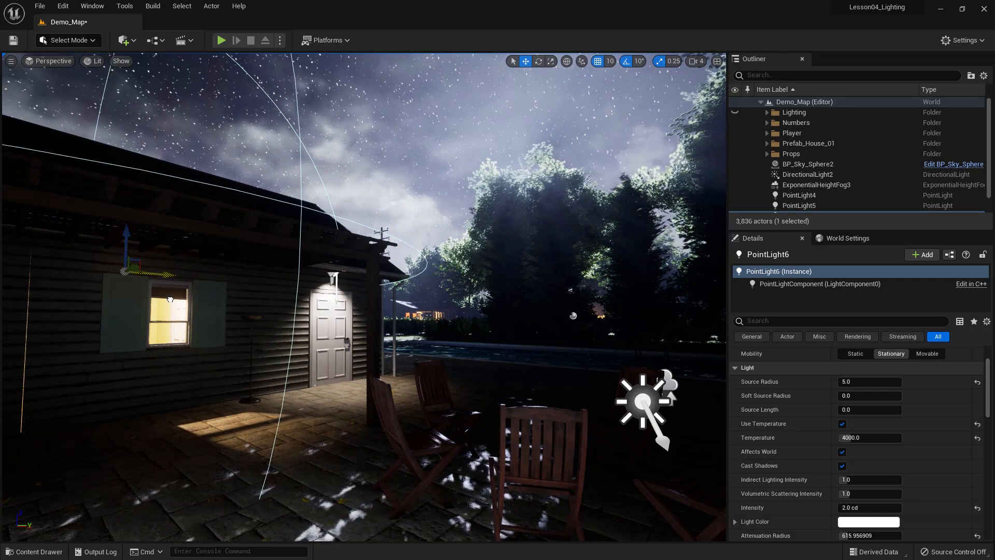
drag(129, 235, 123, 234)
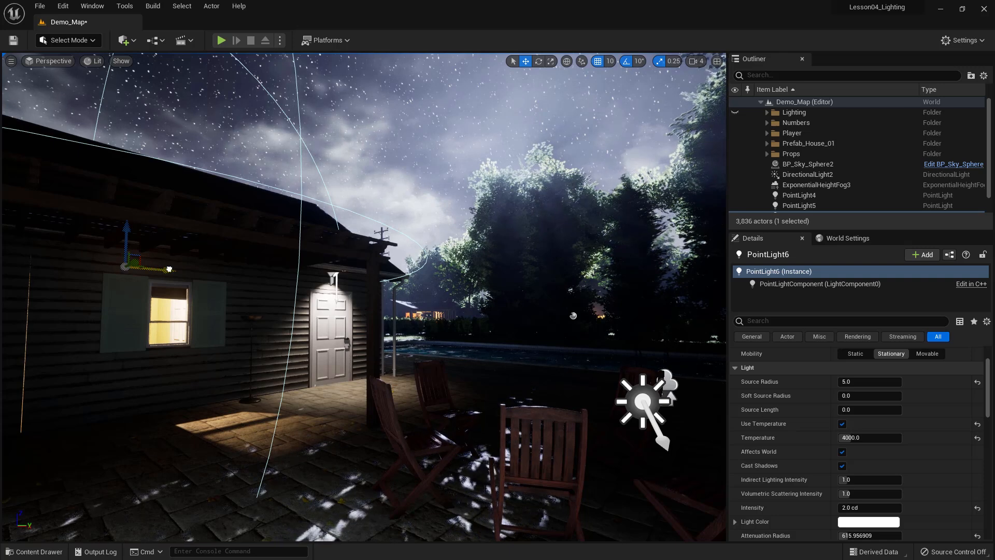
drag(170, 269, 175, 269)
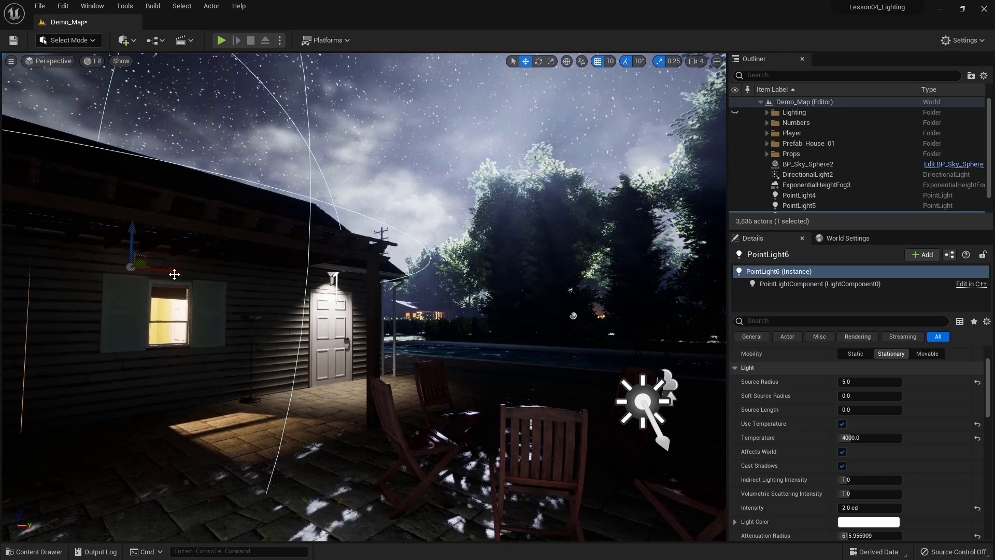
drag(171, 272, 178, 271)
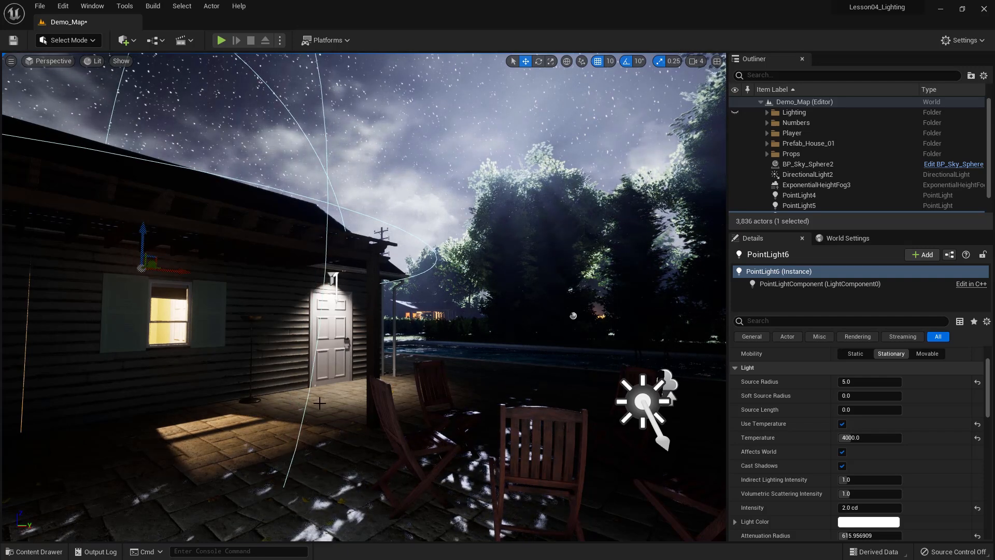
- Duplicate the window light over toward the adjoining white house wing and lower the copy beside the patio chairs
key(d)
right_drag(263, 445, 125, 445)
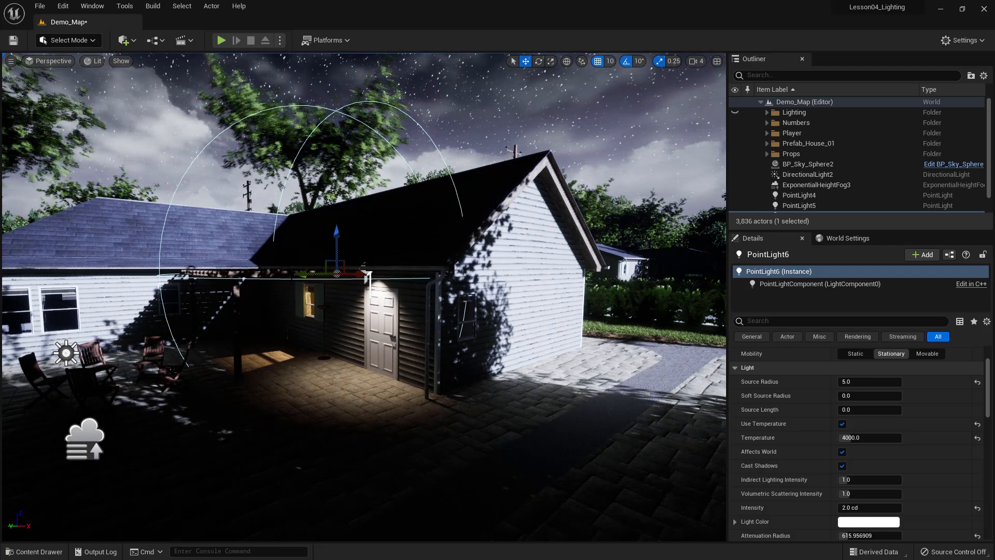
key(e)
right_drag(363, 297, 344, 311)
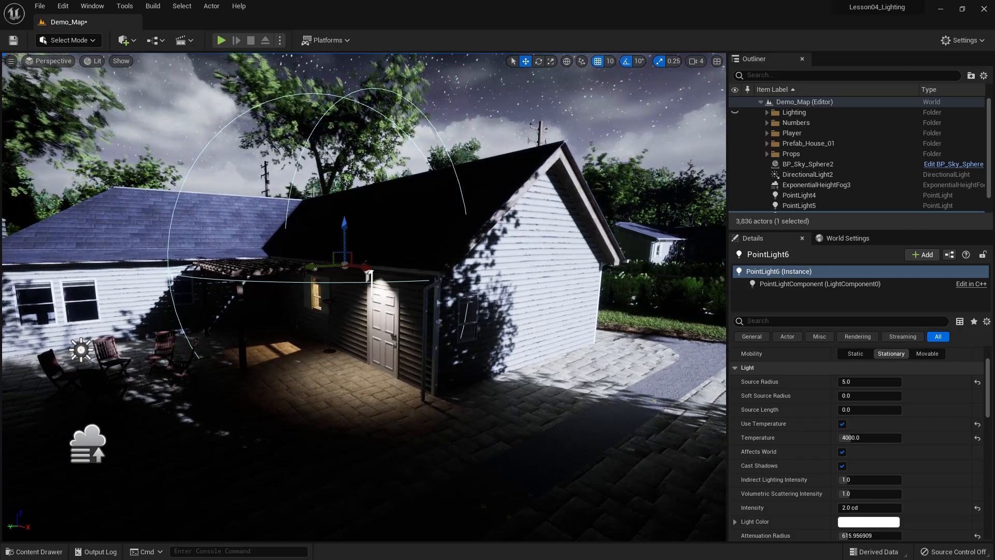
alt+drag(312, 267, 42, 297)
drag(73, 242, 54, 294)
key(a)
right_drag(364, 296, 405, 302)
key(s)
key(a)
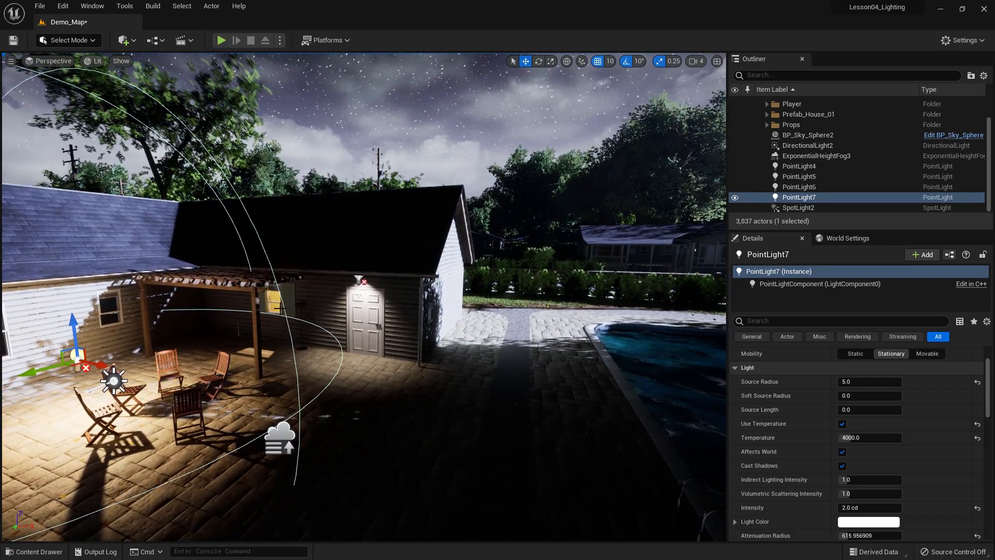
- Move the duplicated point light inside the white house wing, near its paired patio windows
scroll(193, 386, down, 4)
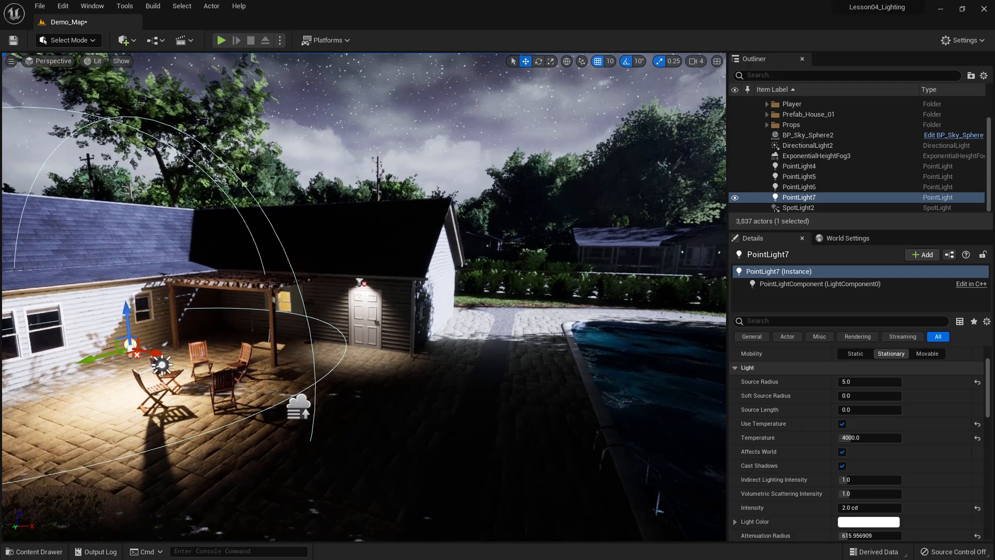
drag(161, 357, 64, 352)
drag(7, 340, 4, 340)
drag(30, 282, 38, 284)
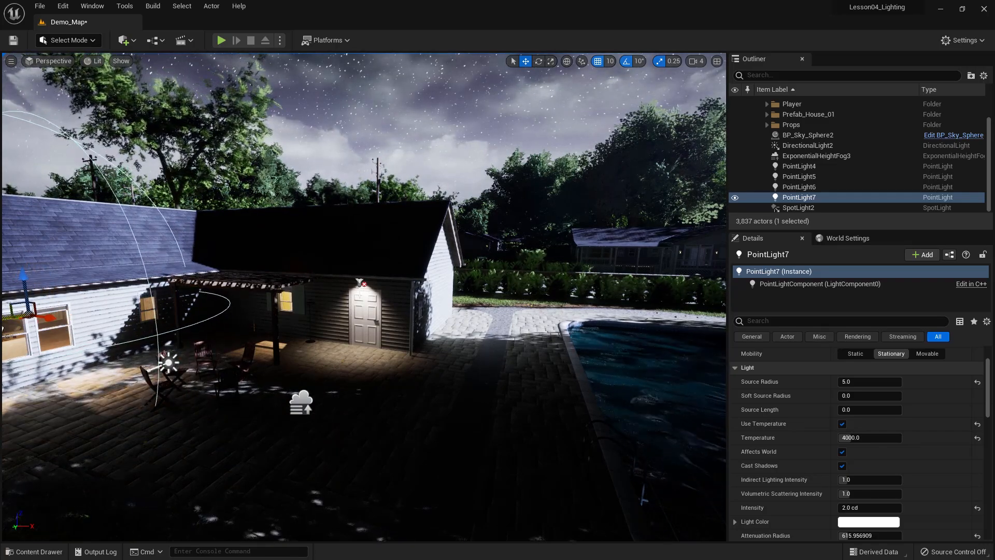
- Focus on the duplicated light in the white wing and set its Intensity to 5 cd
key(f)
alt+drag(66, 379, 207, 362)
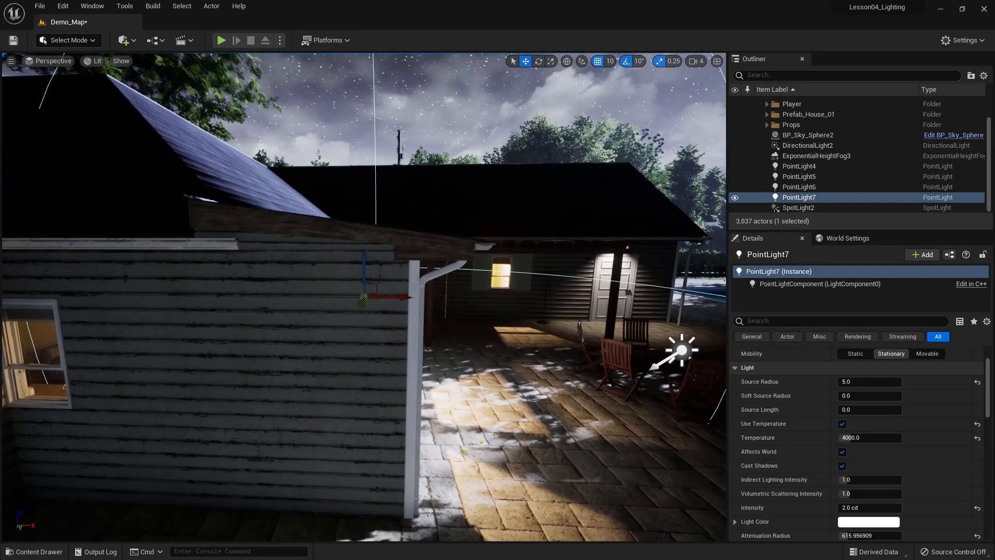
scroll(831, 467, down, 1)
click(860, 491)
text(5)
key(Return)
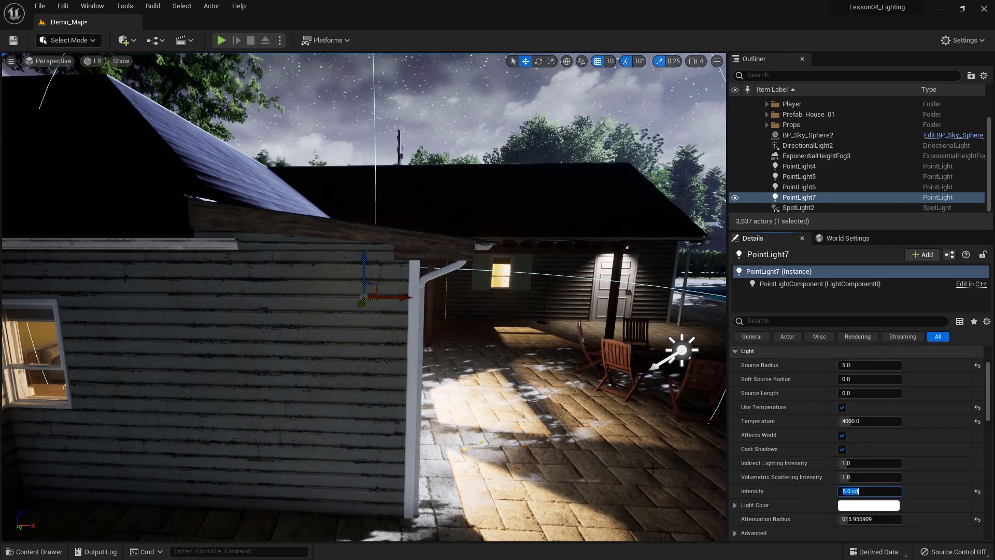
- Examine how the new interior light glows through the white wing's windows and falls on the patio paving
alt+drag(553, 465, 399, 495)
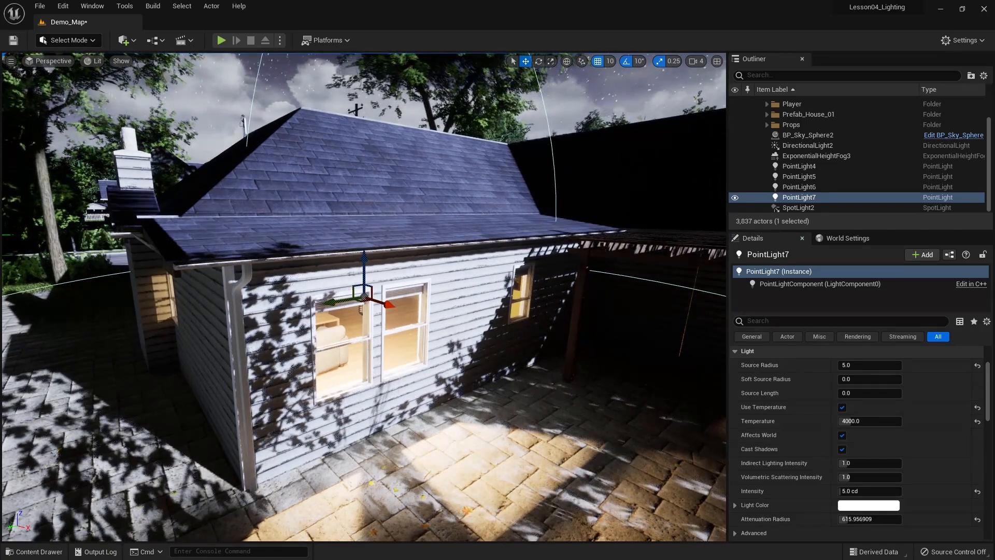
alt+drag(648, 422, 726, 422)
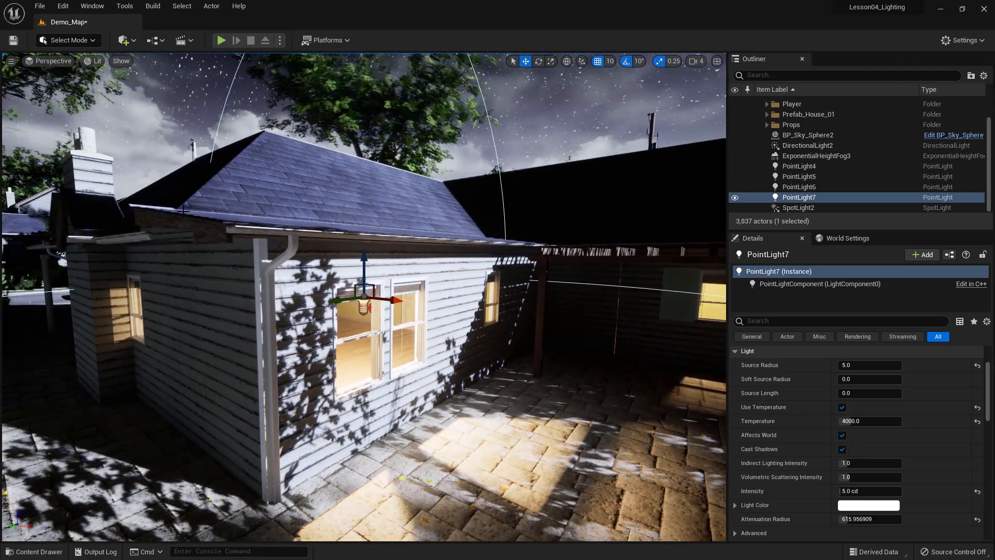
alt+drag(726, 422, 788, 422)
mouse_move(364, 297)
alt+right_down()
mouse_move(416, 297)
mouse_move(379, 297)
alt+right_up()
alt+middle_drag(364, 297, 506, 295)
right_drag(364, 297, 561, 283)
key(w)
key(s)
- Try Movable mobility on the Driveway_2 patio paving mesh and set it back to Static
click(391, 421)
right_drag(390, 421, 395, 419)
key(w)
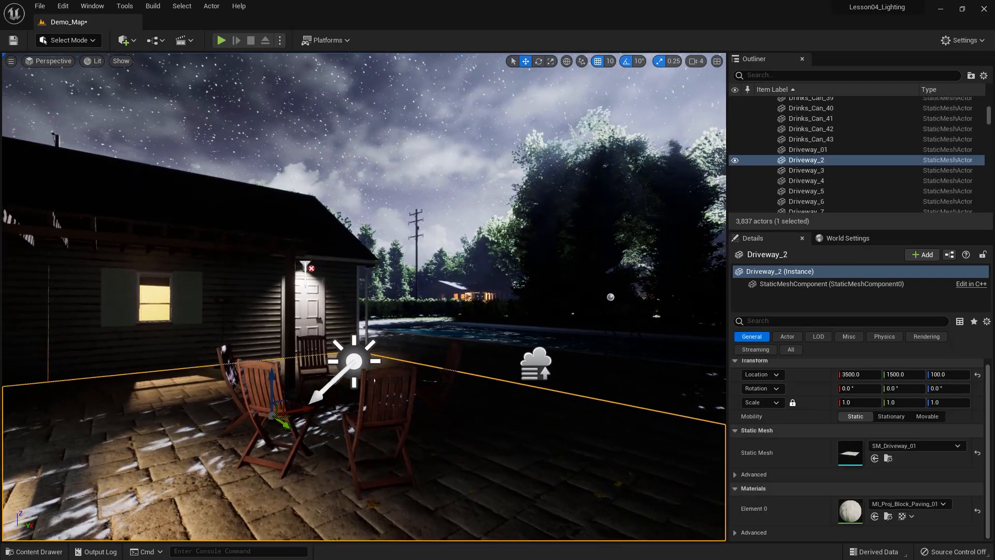
click(930, 419)
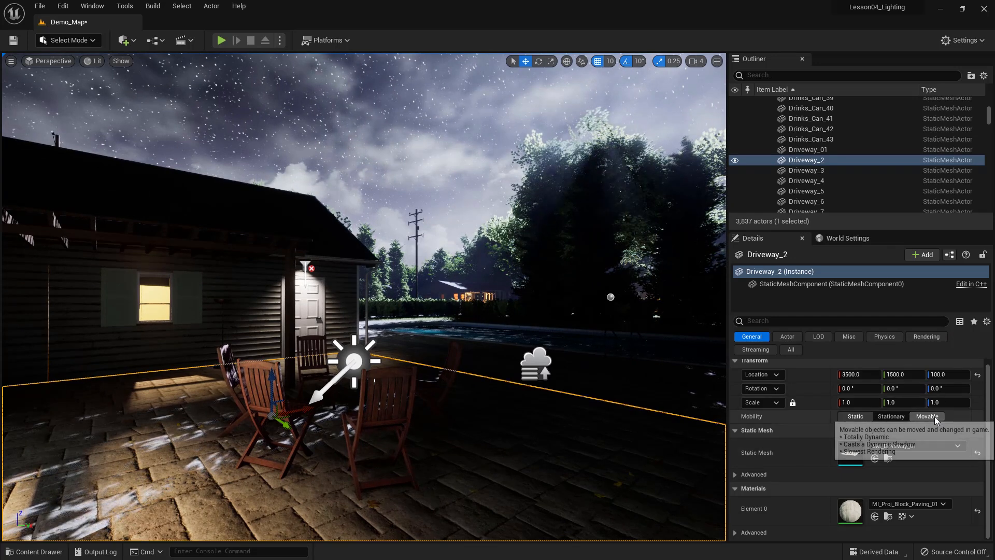
click(856, 416)
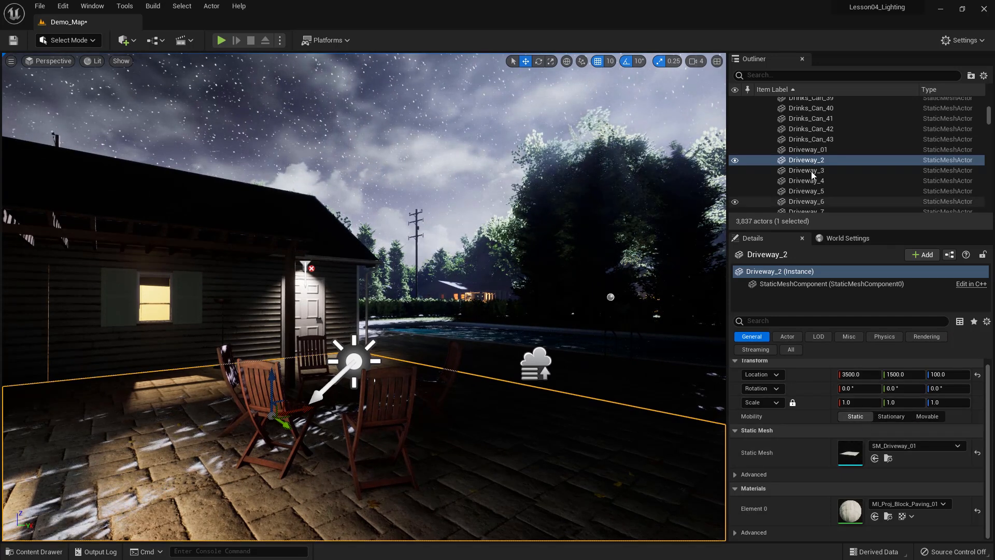
- Collapse the Props folder and set DirectionalLight2's mobility to Movable
drag(988, 115, 987, 102)
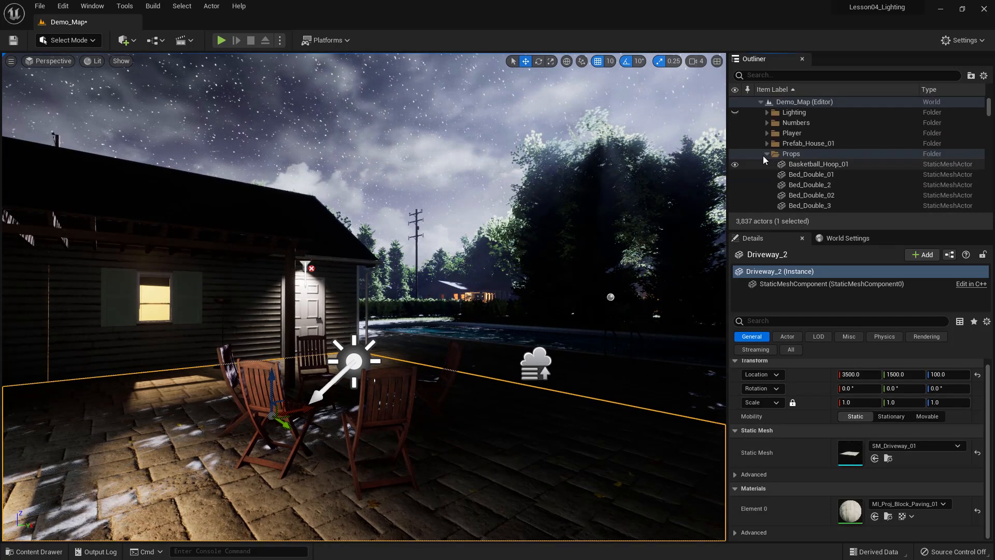
click(767, 154)
click(799, 165)
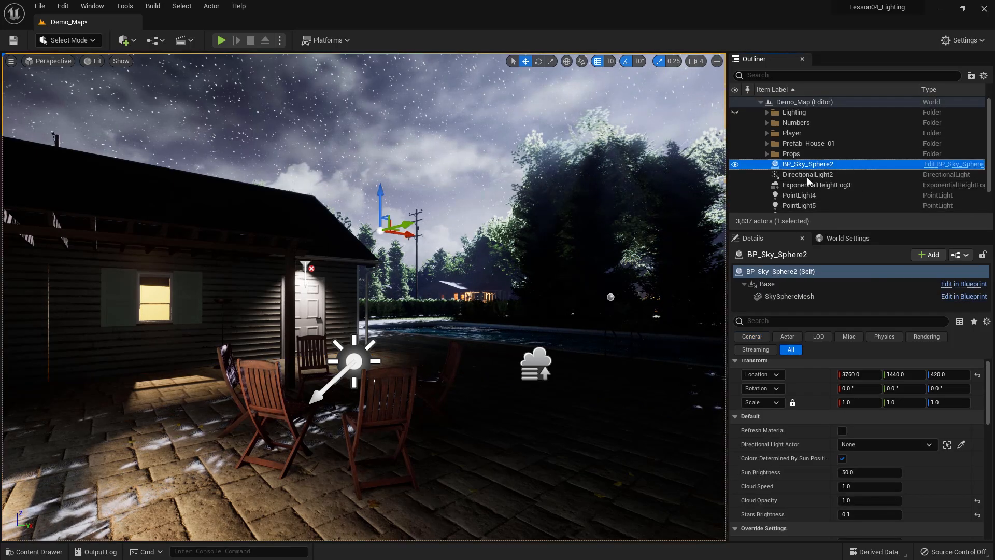
scroll(919, 409, down, 3)
scroll(919, 409, up, 3)
click(818, 176)
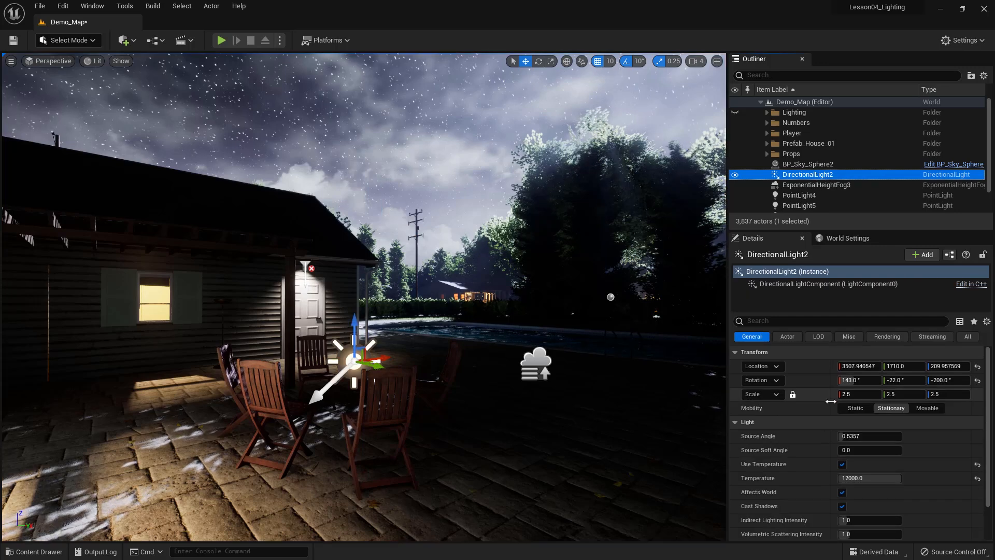
click(928, 409)
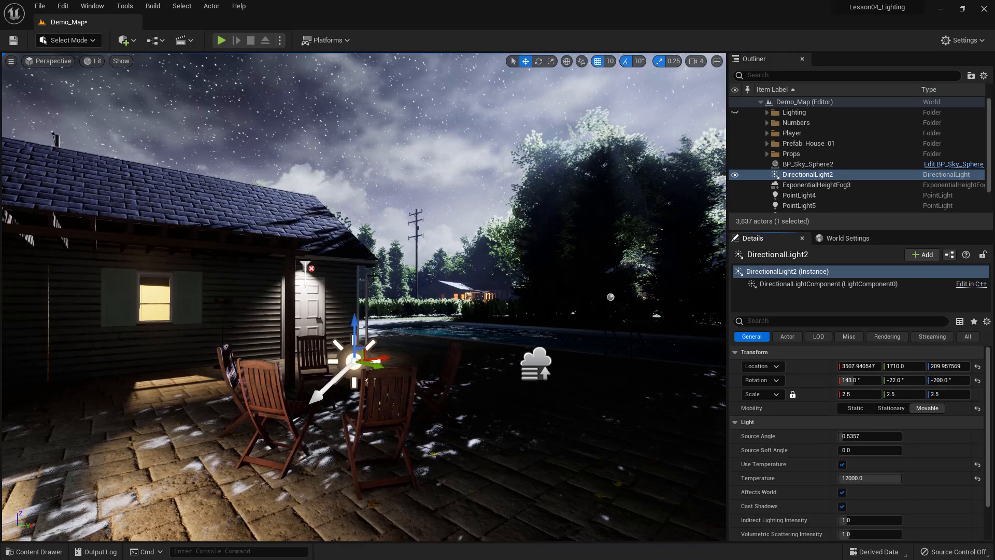
- Set the mobility of PointLight4 and PointLight5 to Movable
click(828, 185)
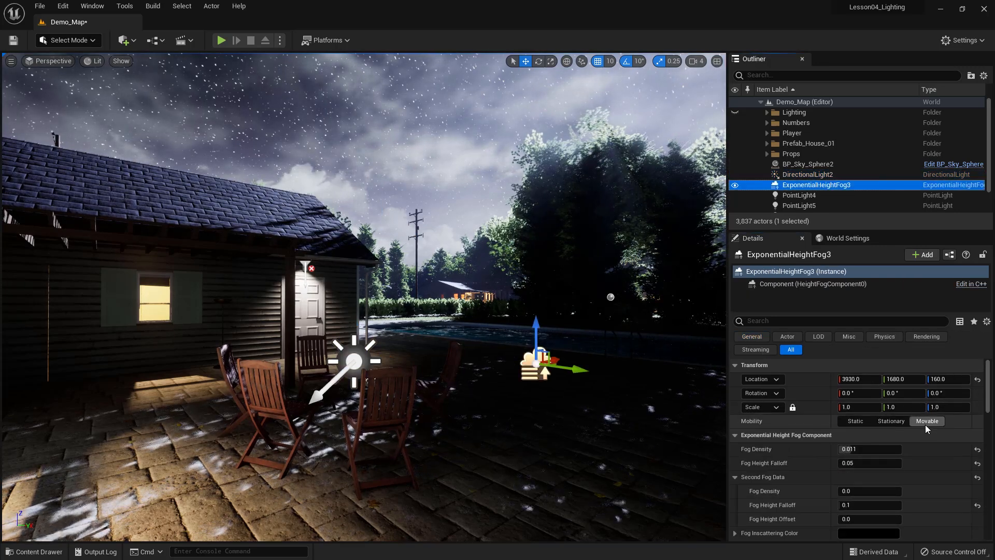
click(796, 198)
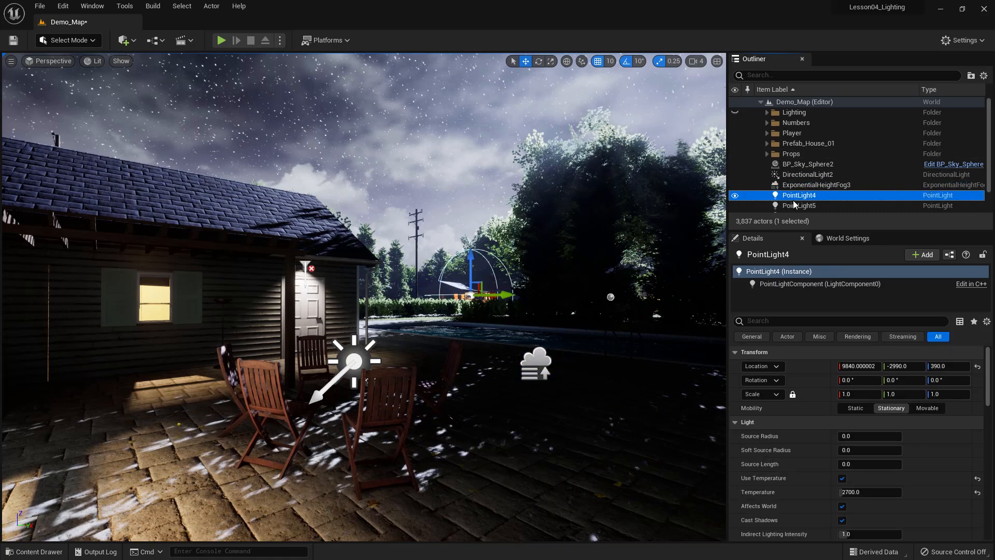
click(927, 408)
scroll(820, 189, down, 3)
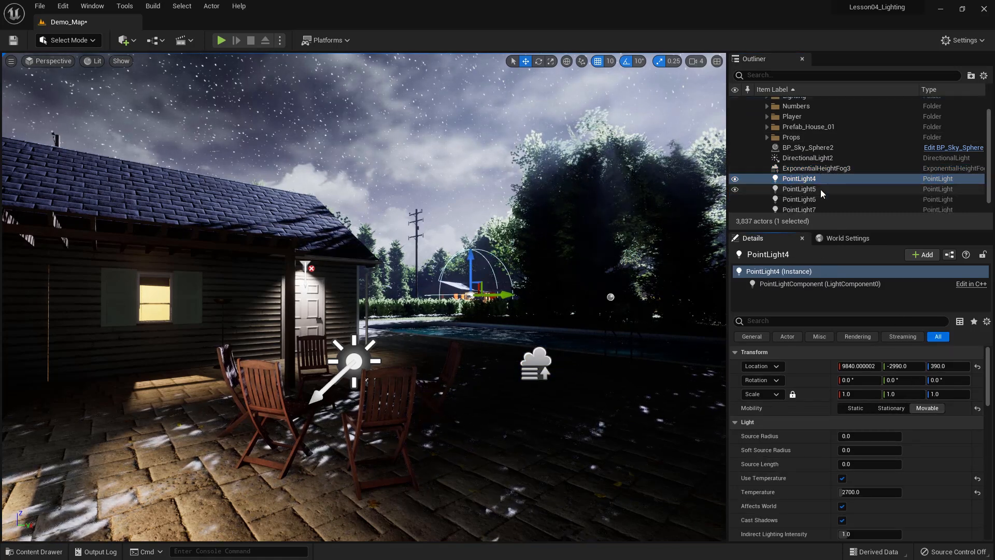
click(801, 187)
click(800, 177)
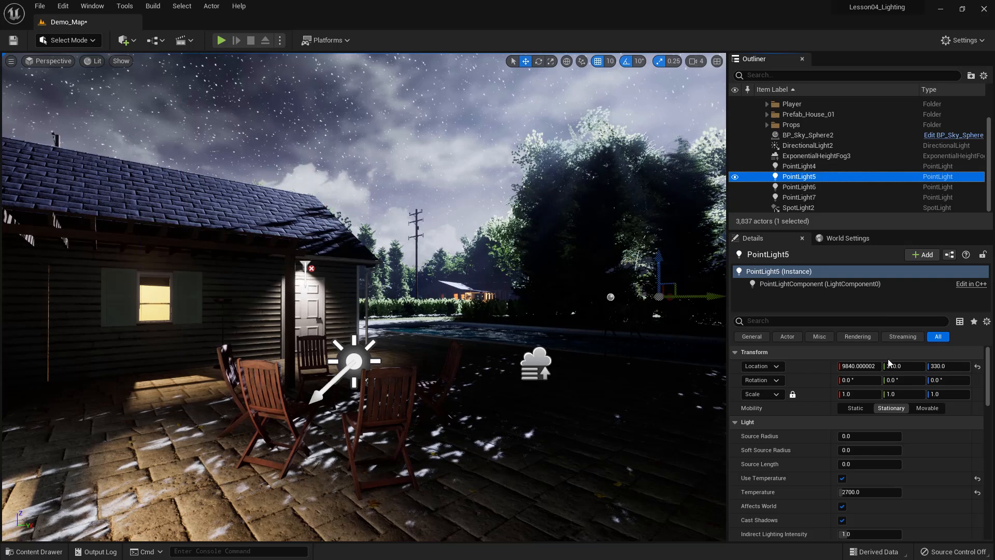
click(927, 407)
- Set the mobility of PointLight6, PointLight7 and SpotLight2 to Movable
click(802, 187)
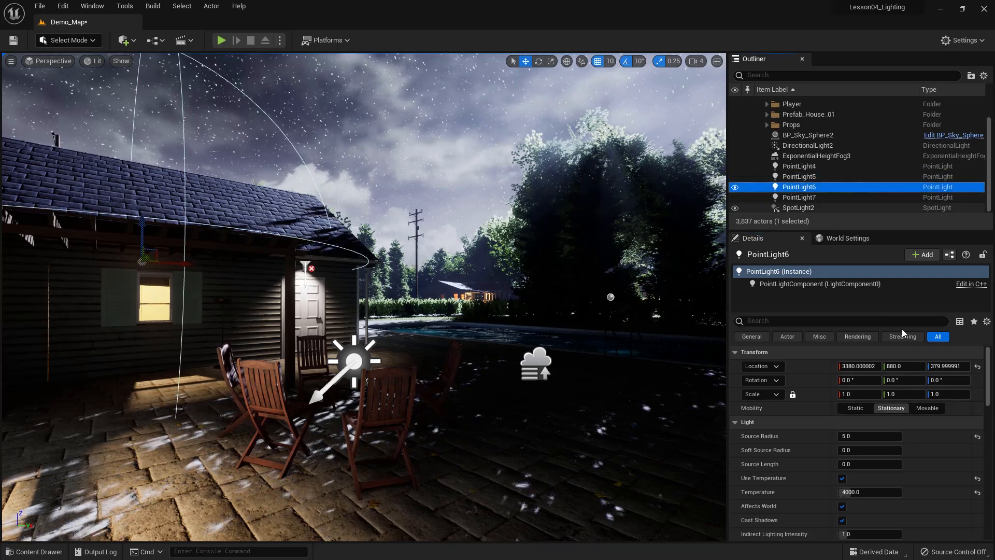
click(927, 407)
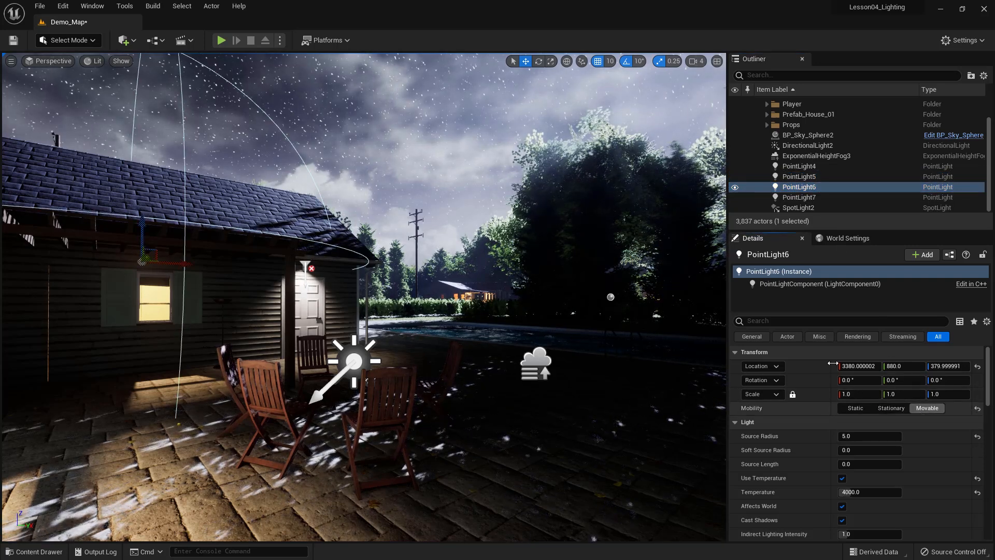
click(804, 198)
click(928, 408)
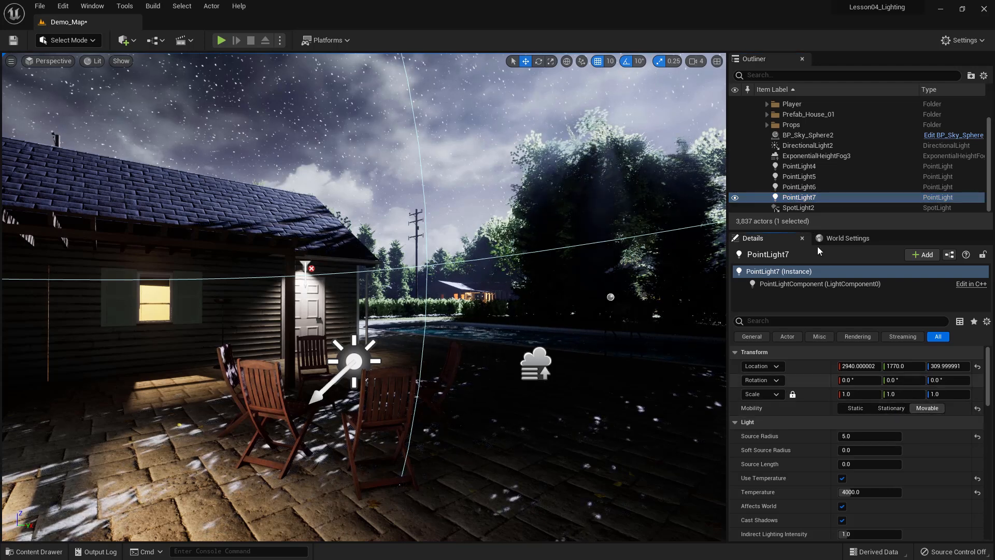
click(803, 208)
click(927, 408)
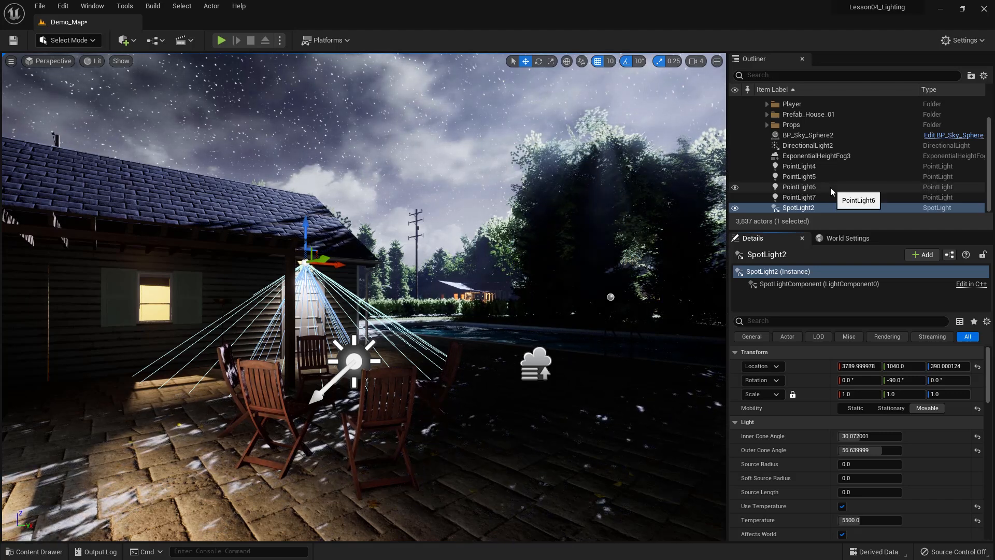
- Inspect the patio door wall, the door spot light's settings and the moonlit patio from several viewpoints
click(200, 317)
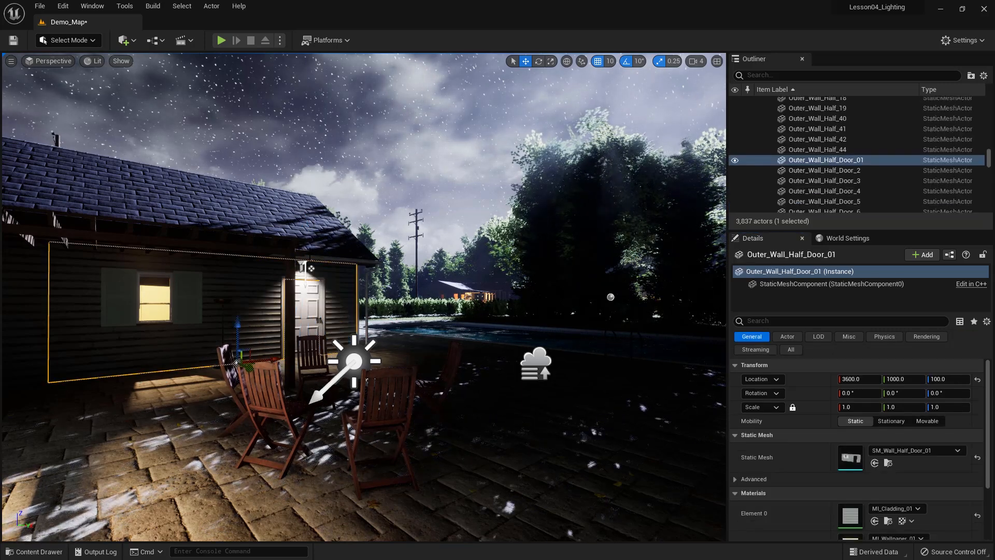
click(302, 267)
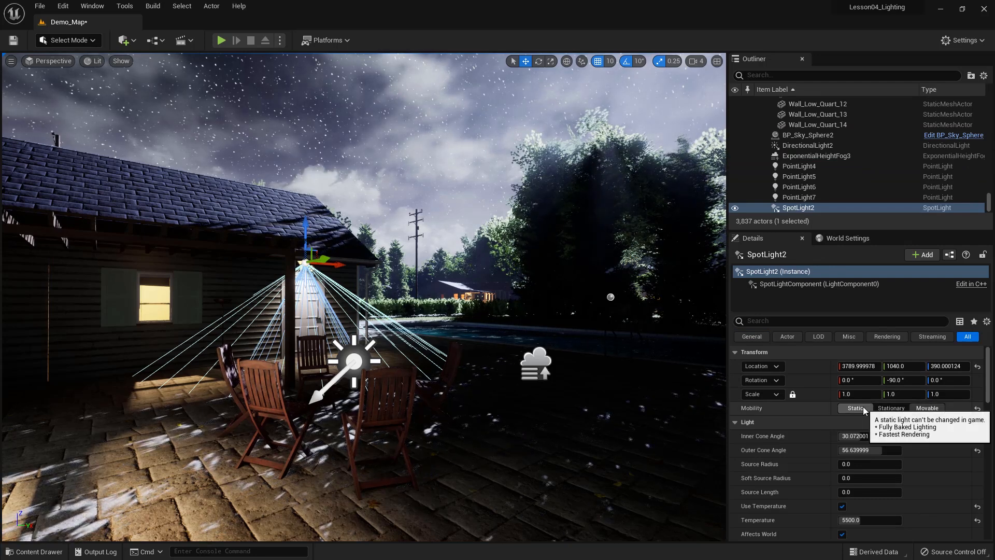
scroll(800, 396, down, 3)
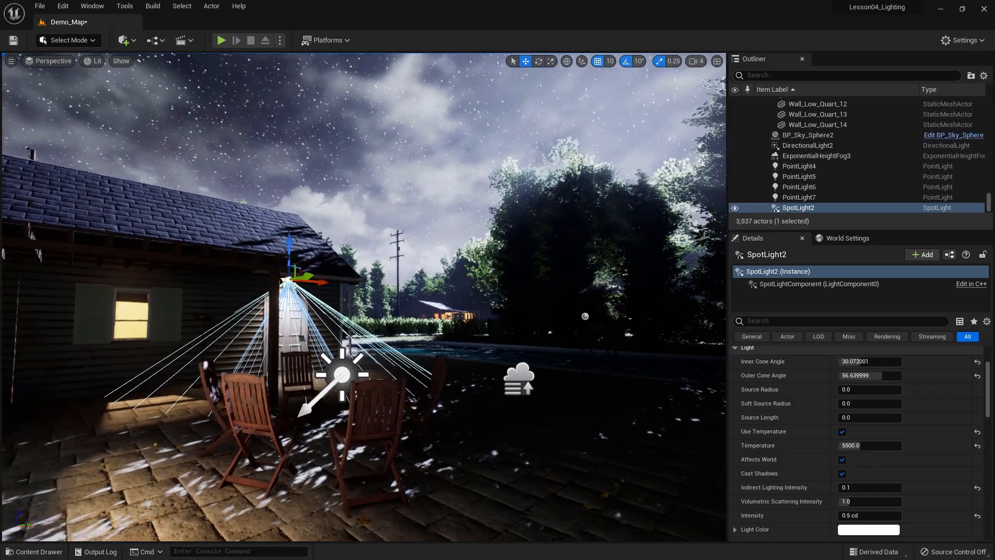
right_drag(364, 297, 417, 268)
right_drag(480, 420, 456, 436)
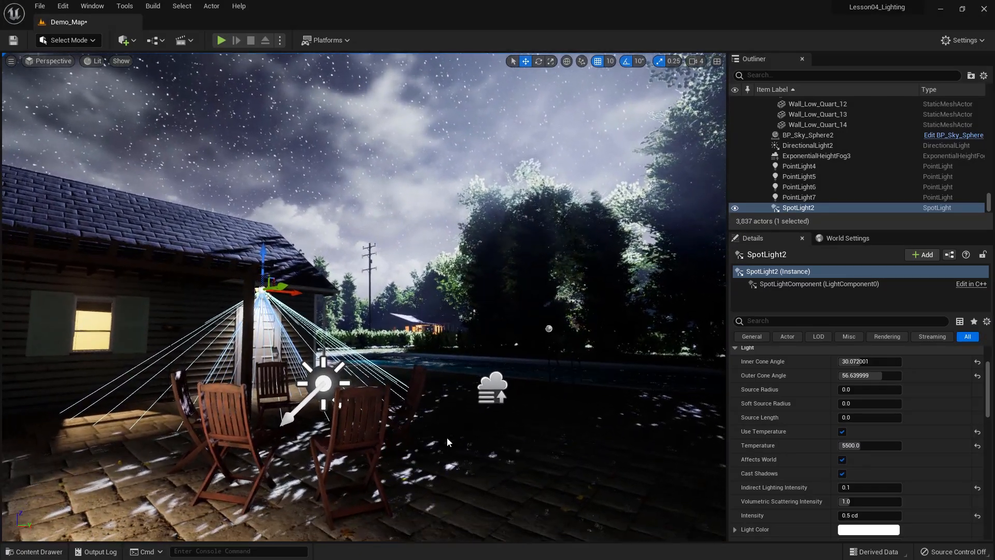
middle_drag(457, 435, 433, 465)
right_drag(433, 465, 401, 496)
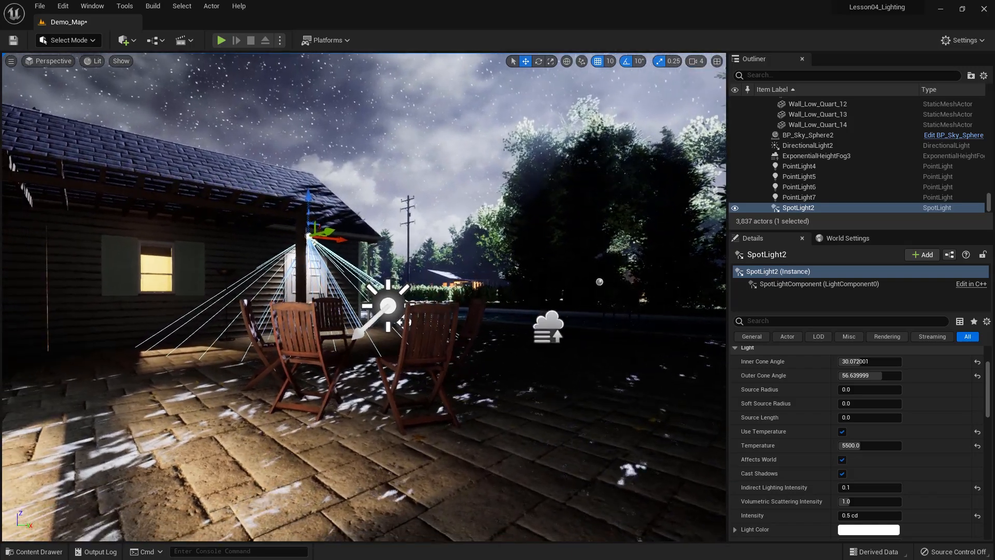
middle_drag(401, 496, 402, 414)
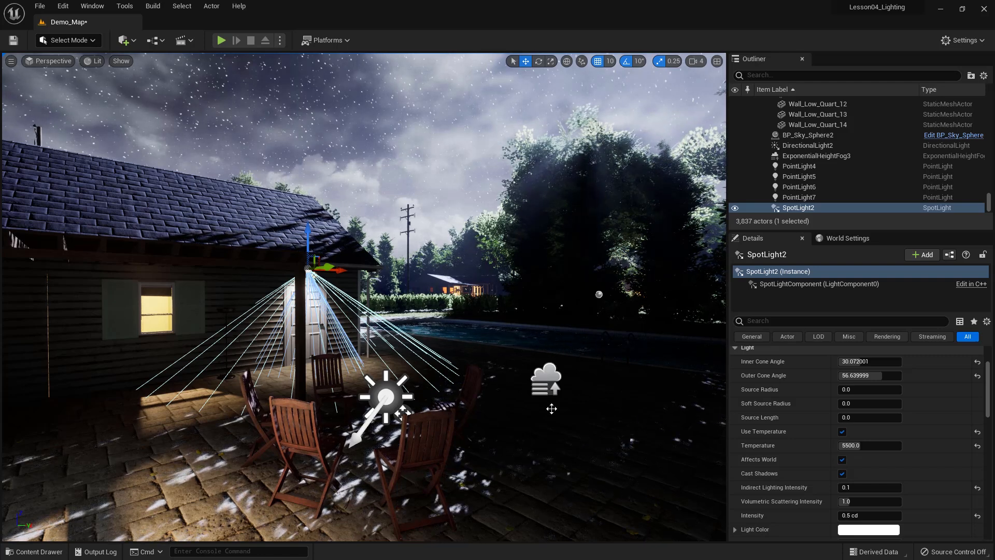
- Select the height fog actor, switch to the selection tool and collapse the Props folder
click(546, 388)
key(q)
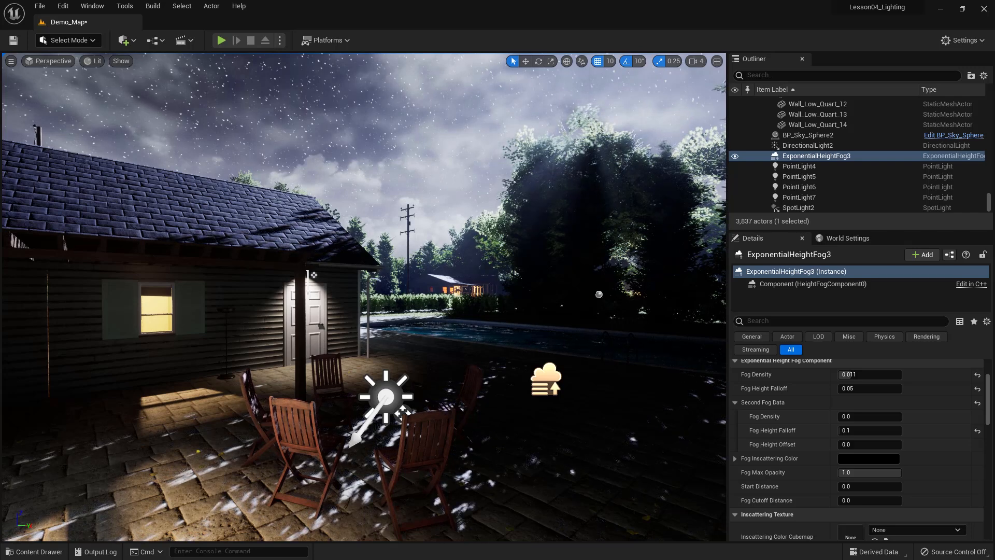
drag(988, 203, 990, 102)
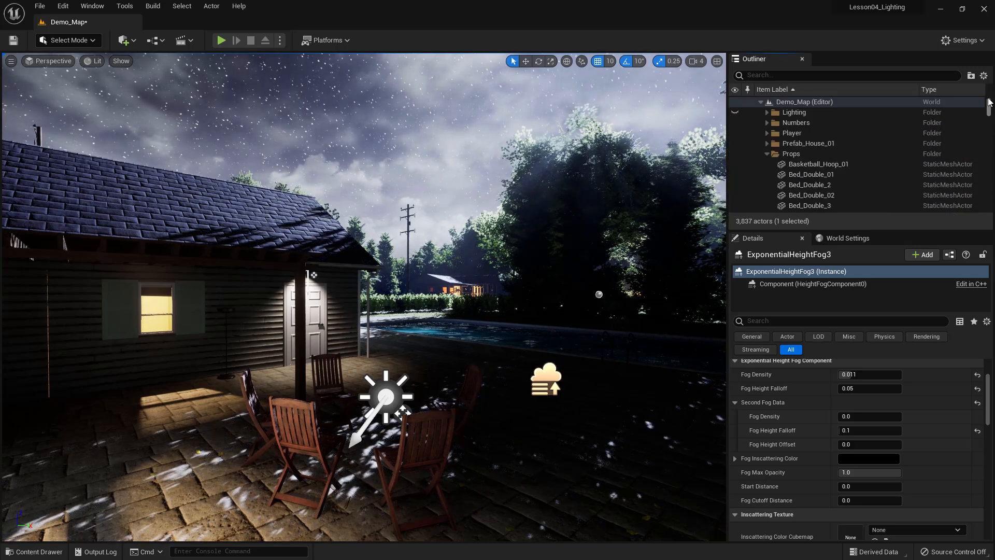
click(767, 154)
scroll(772, 180, down, 2)
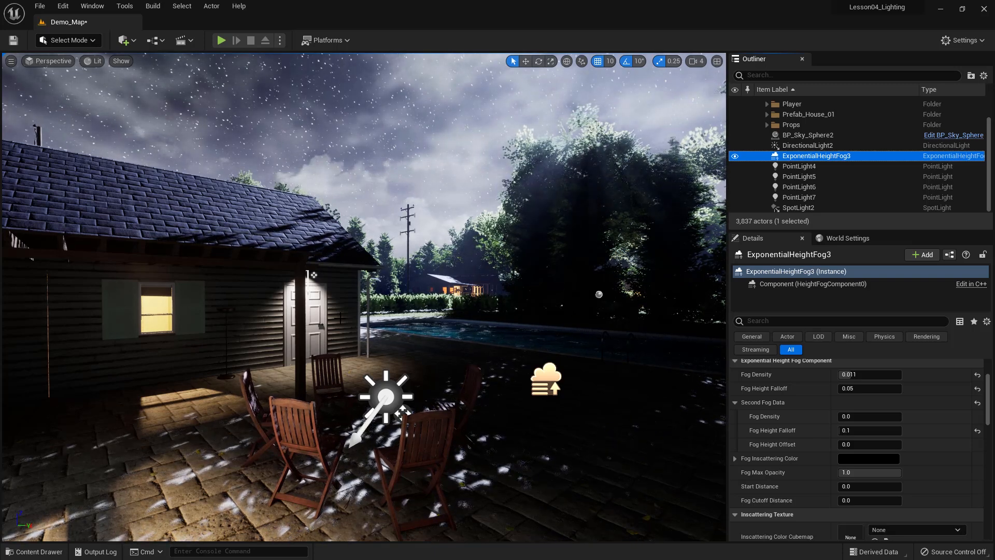
right_drag(379, 438, 400, 457)
mouse_move(400, 457)
middle_down()
mouse_move(379, 449)
mouse_move(387, 452)
middle_up()
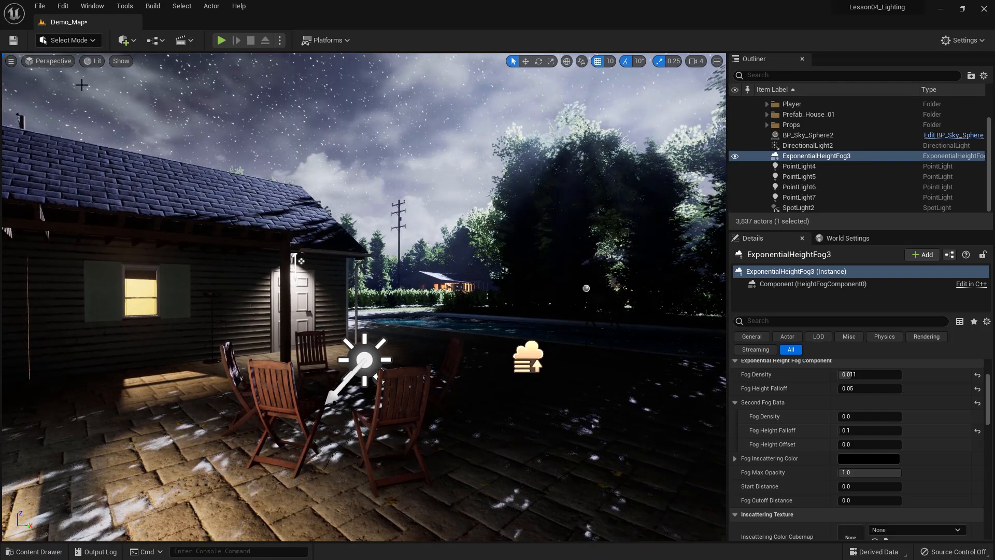
- Place a PostProcessVolume on the patio beside the fog actor and enable its Infinite Extent (Unbound) option
click(128, 41)
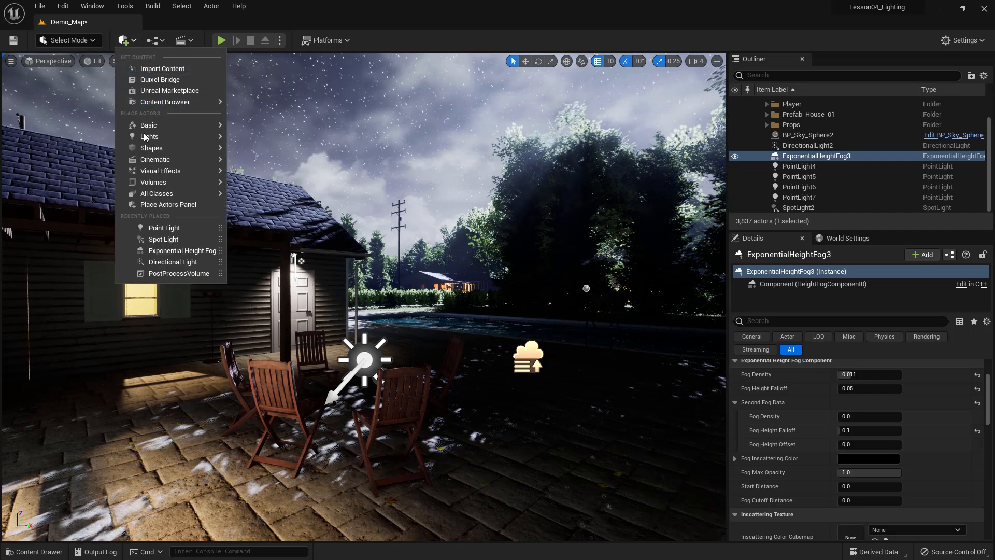
mouse_move(150, 173)
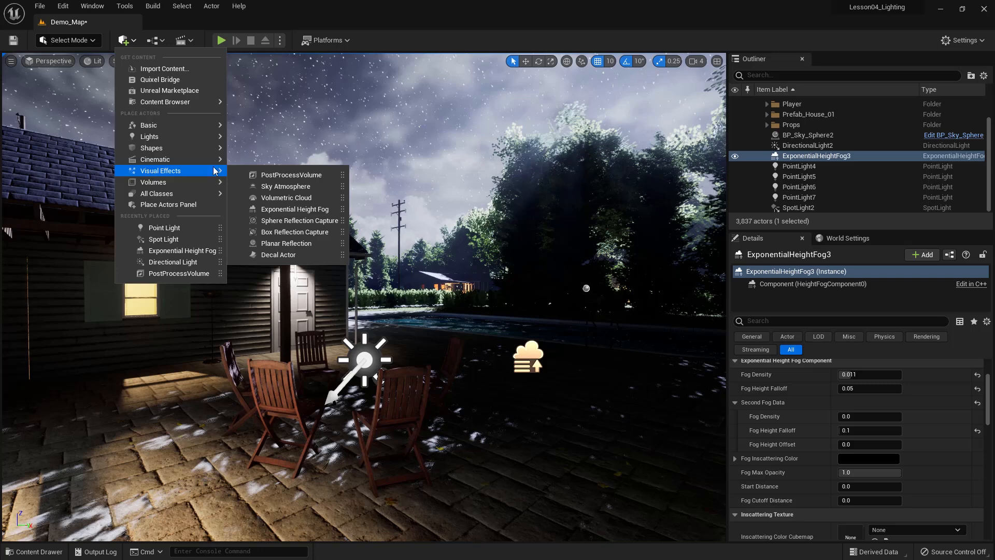
drag(290, 175, 606, 414)
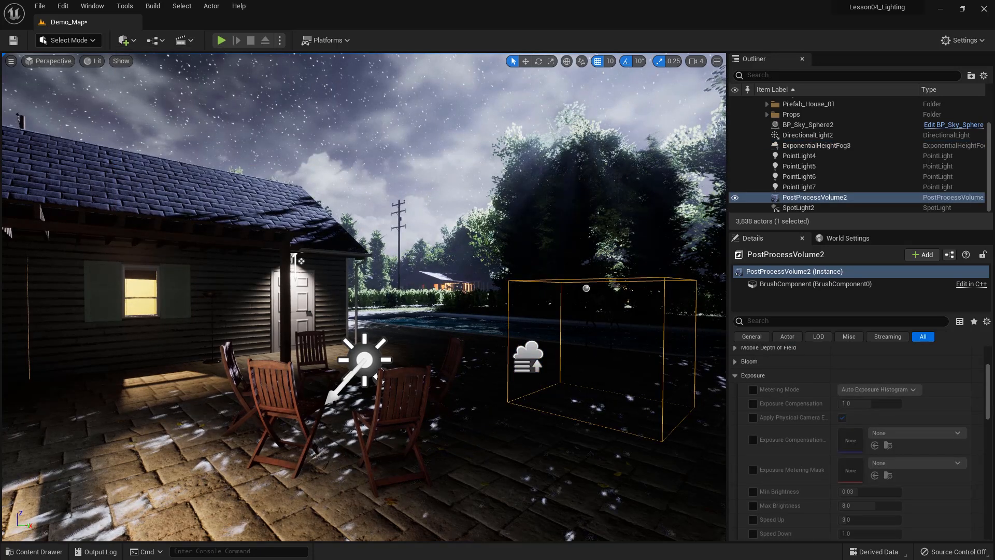
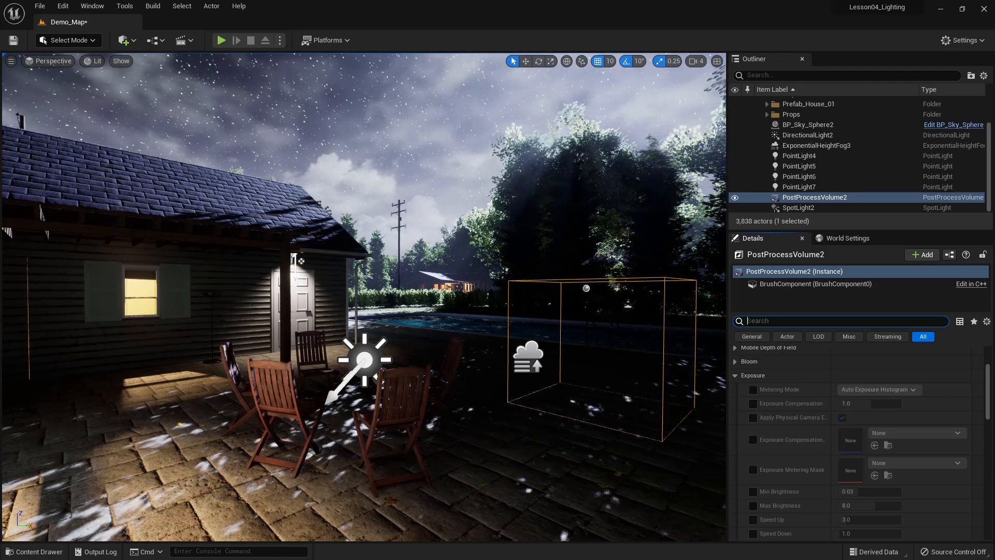
text(inf)
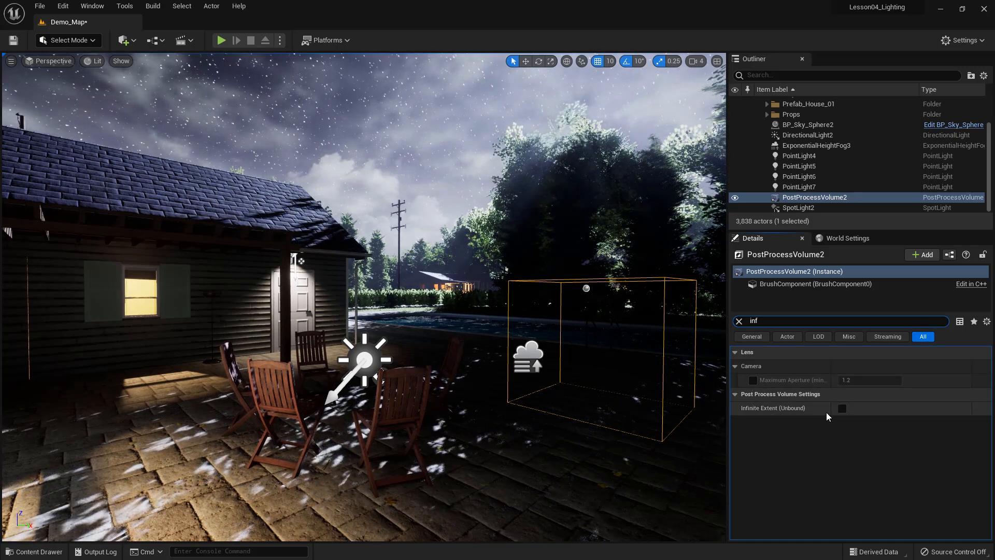
click(841, 409)
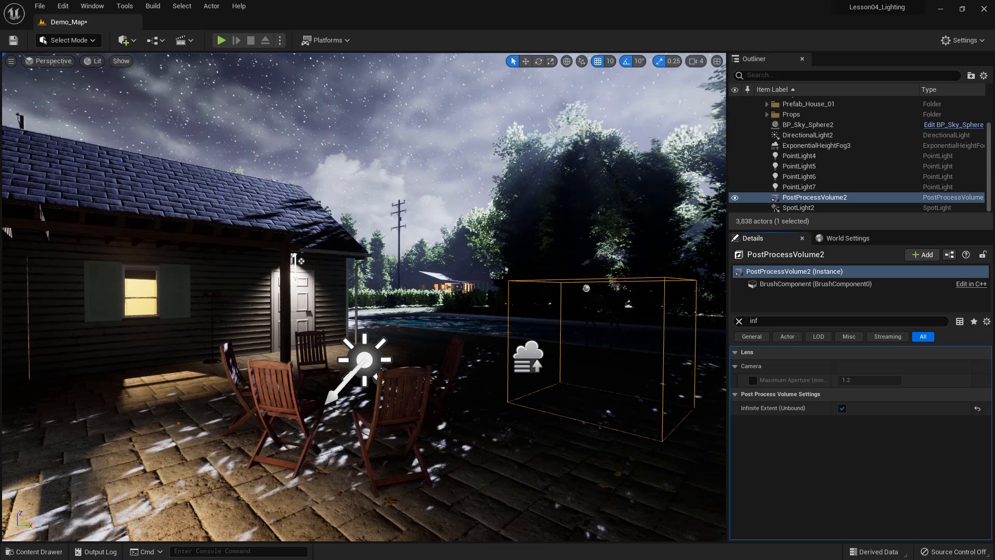
click(740, 320)
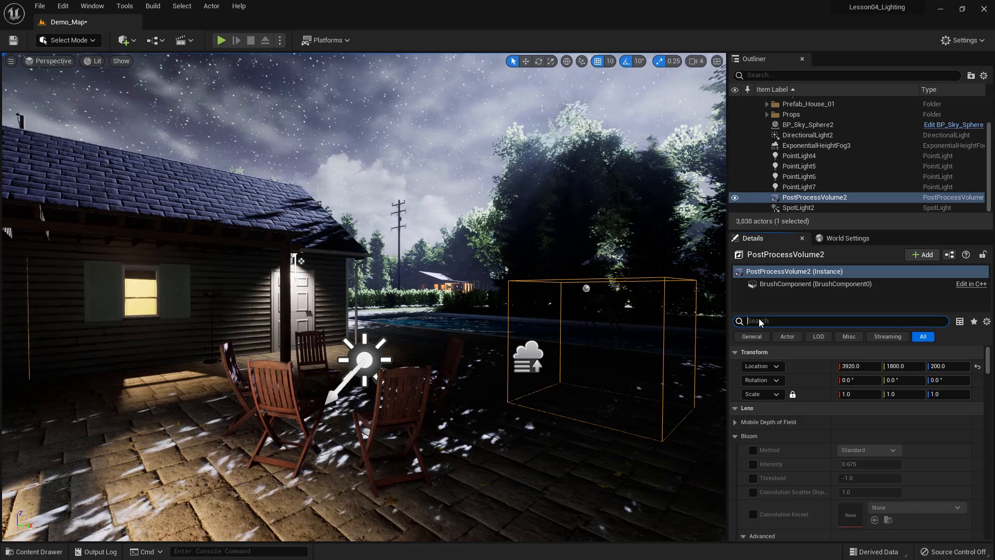
- Override the post process volume's exposure with Manual metering mode and an Exposure Compensation of about 14.2
click(735, 438)
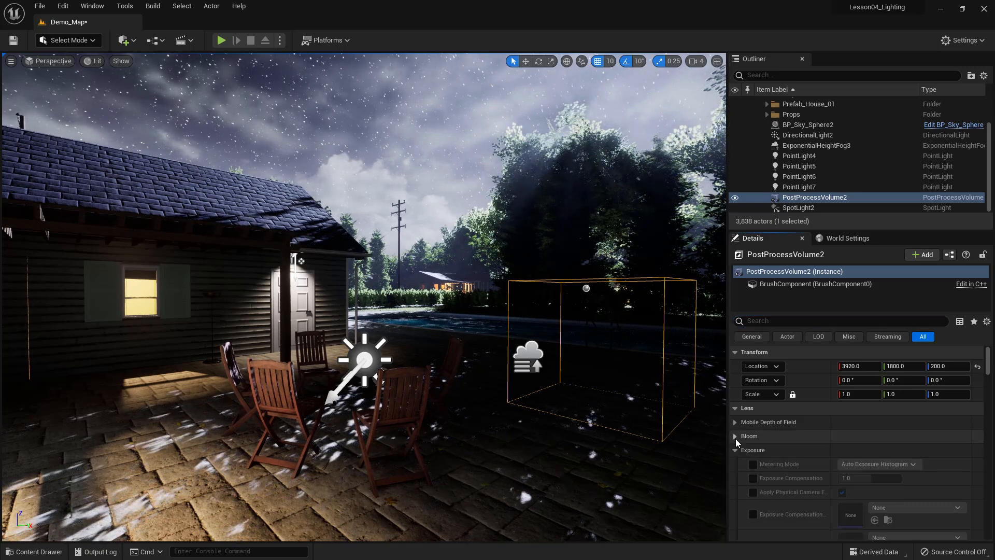
click(753, 464)
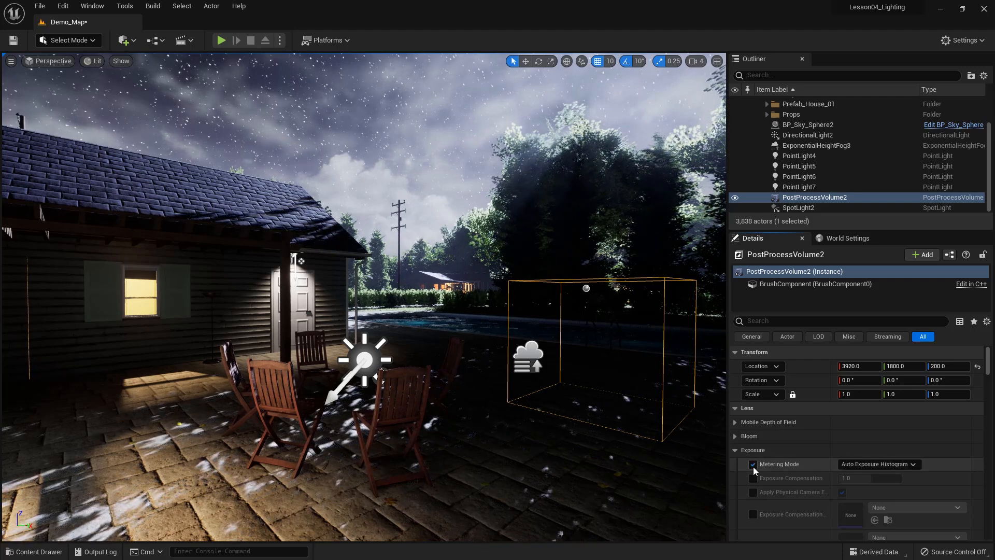
click(885, 465)
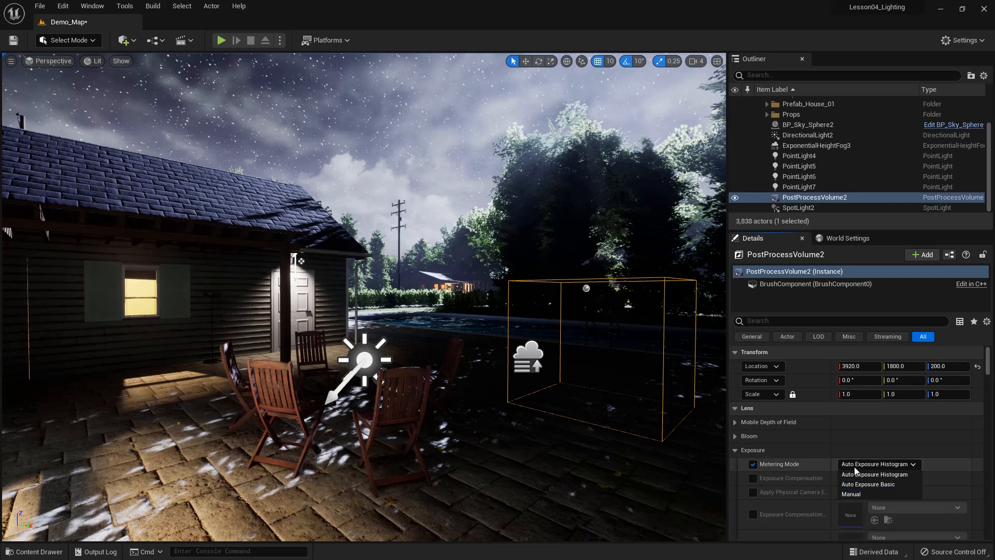
click(857, 494)
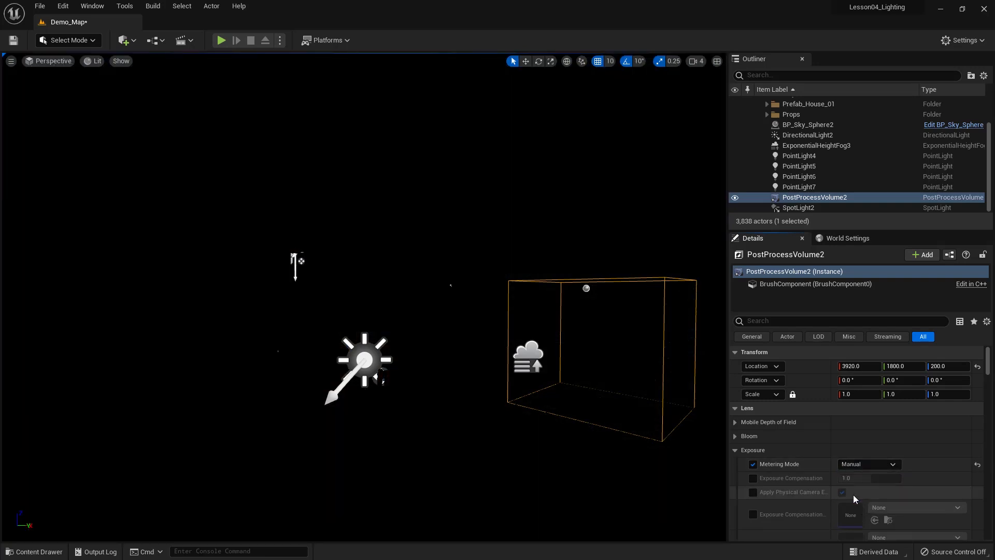
click(753, 479)
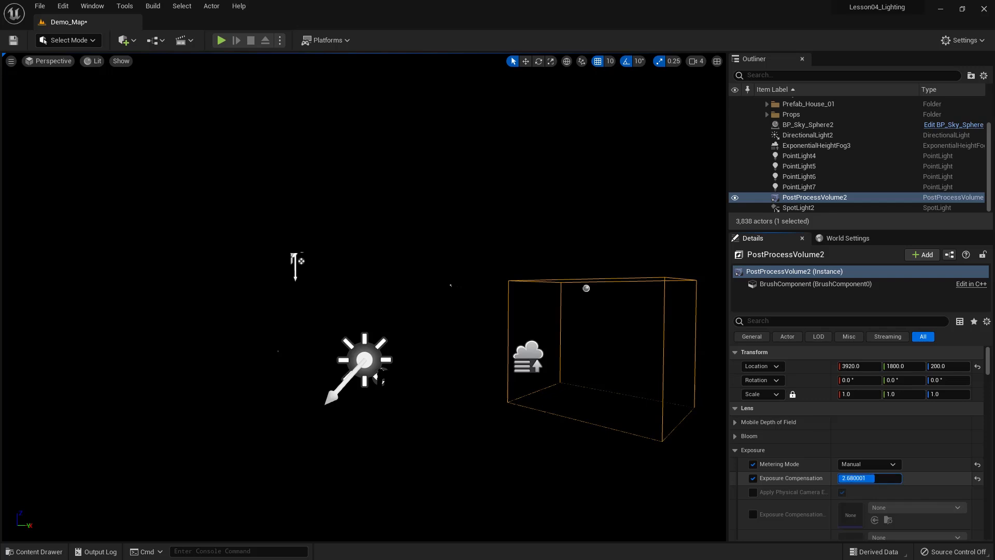
drag(886, 478, 900, 478)
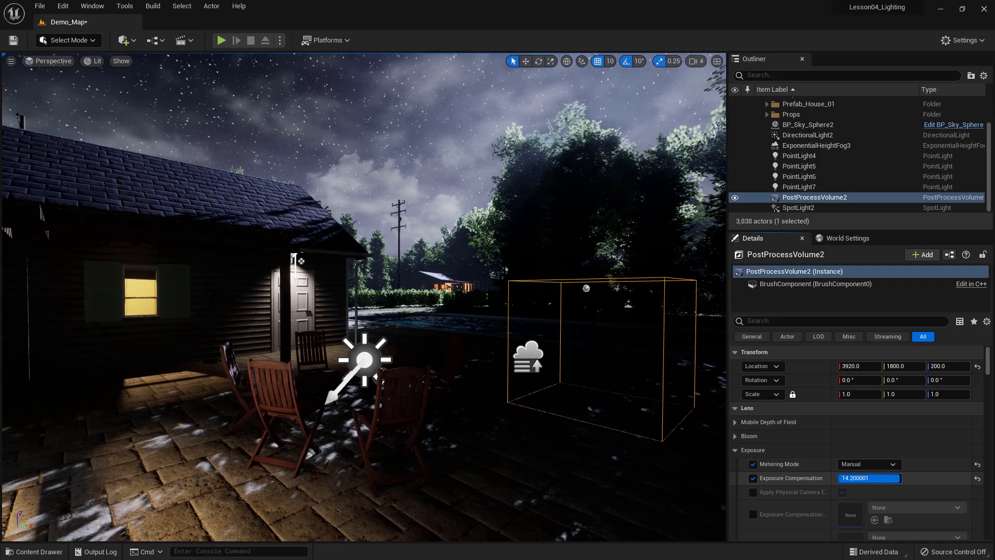
- Lower the post process volume's Exposure Compensation to 13.72
drag(870, 478, 861, 478)
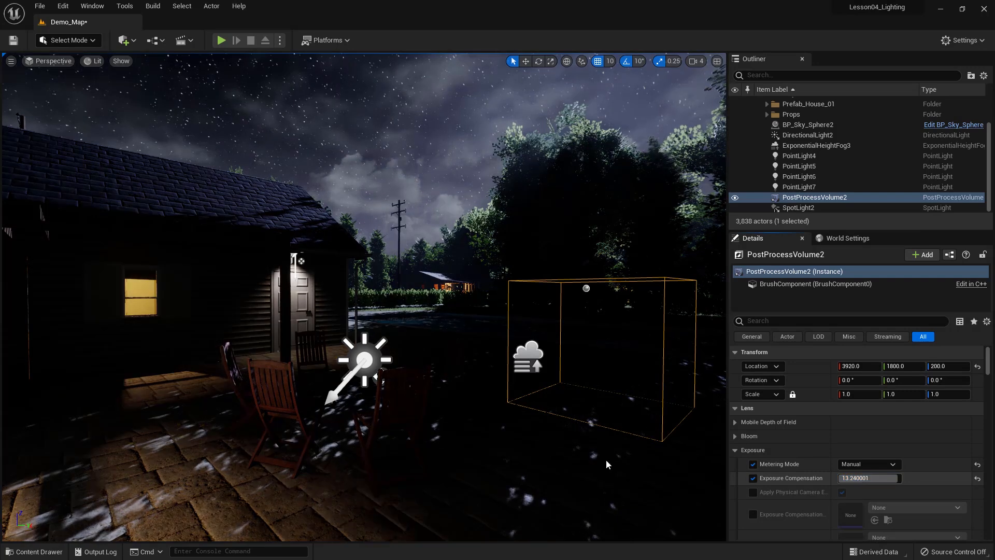
click(897, 478)
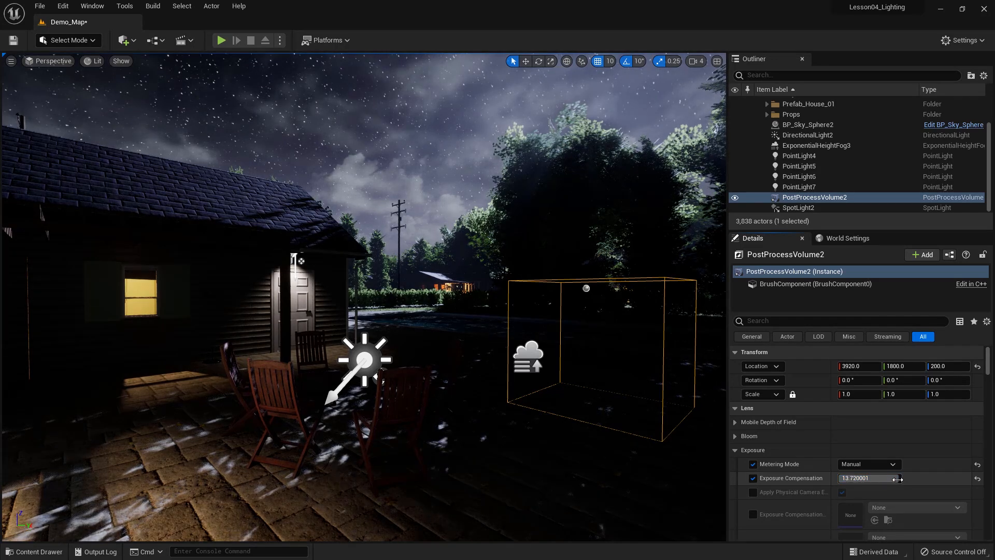
text(13.72)
key(Return)
- Focus on the nearest patio garden chair and examine the exposure of the patio and house around it
right_drag(363, 297, 378, 472)
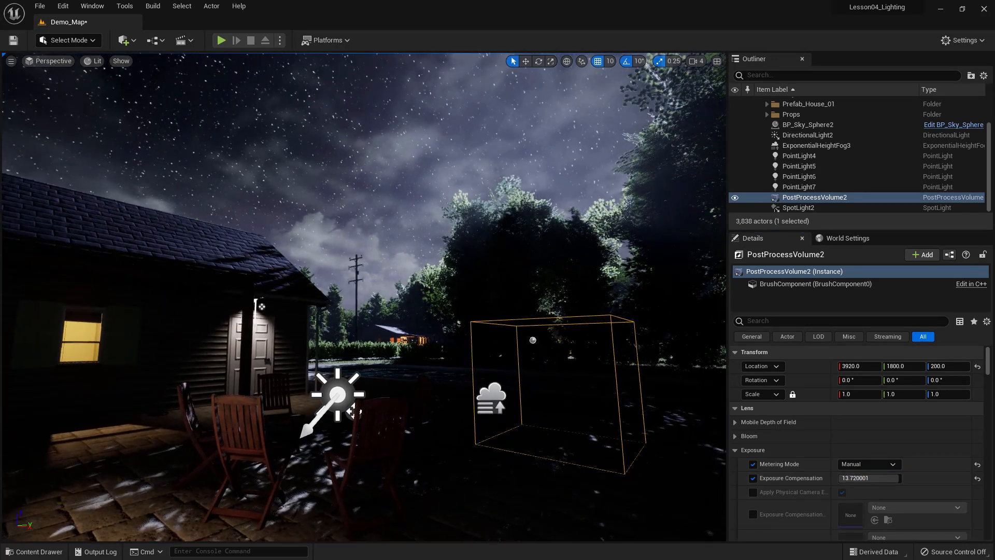
click(378, 471)
key(f)
right_drag(378, 471, 378, 487)
alt+drag(377, 486, 379, 513)
middle_drag(366, 224, 411, 288)
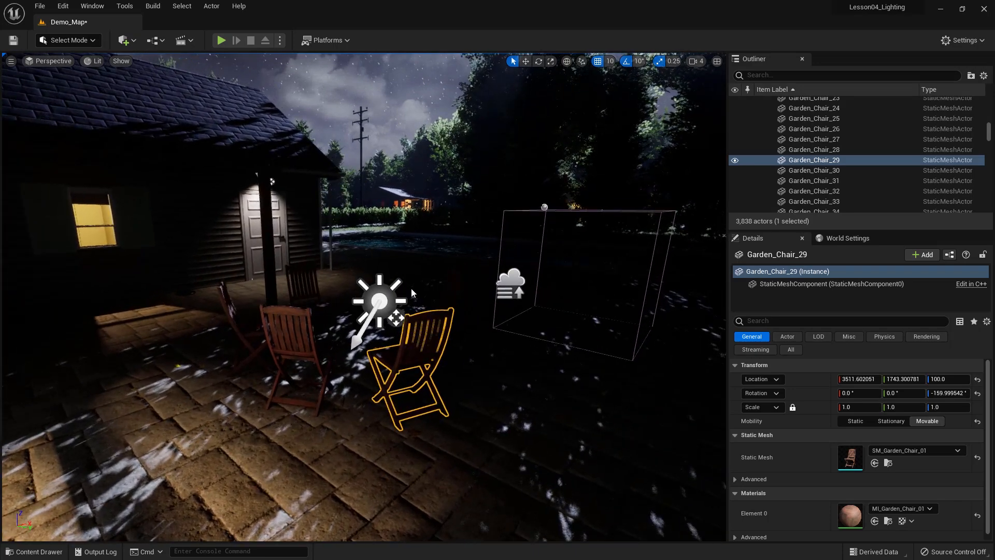
alt+drag(412, 289, 411, 276)
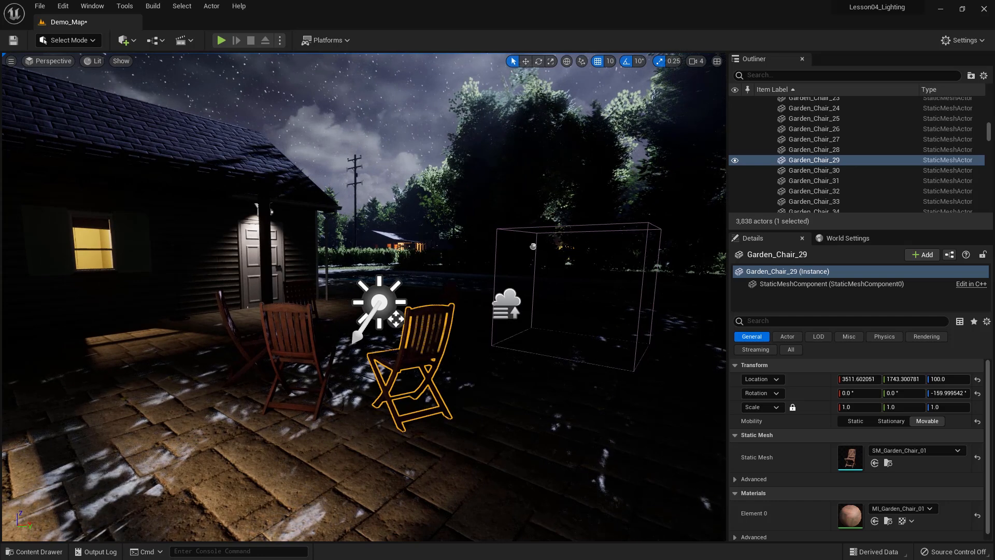
- Collapse the Props folder and select PointLight7, the point light above the patio
drag(988, 129, 988, 106)
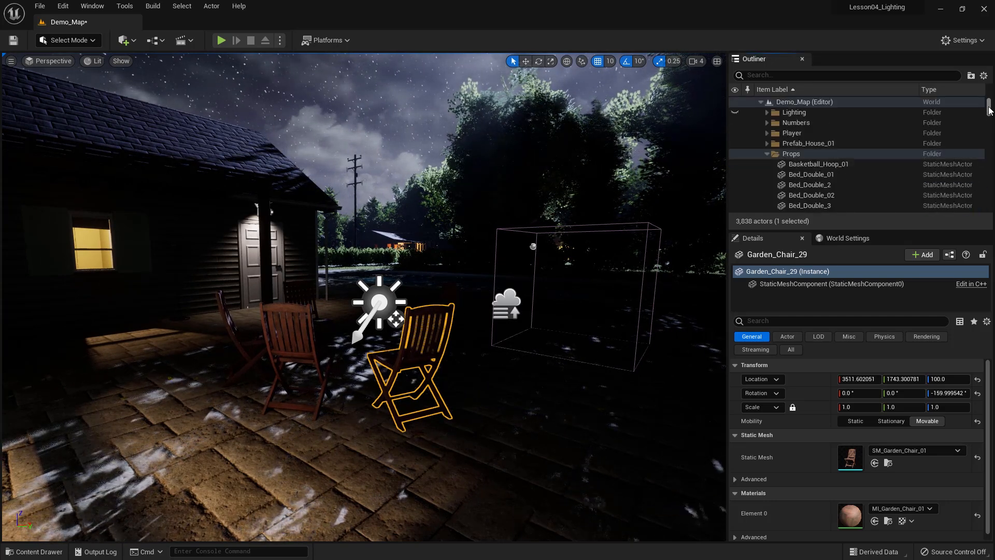
click(767, 154)
scroll(794, 197, down, 2)
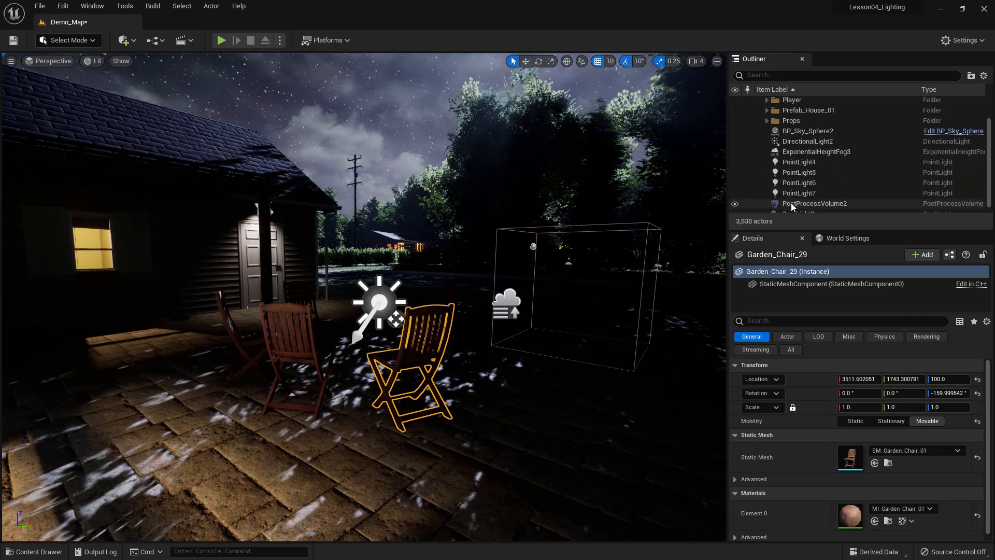
click(795, 208)
click(794, 197)
click(792, 186)
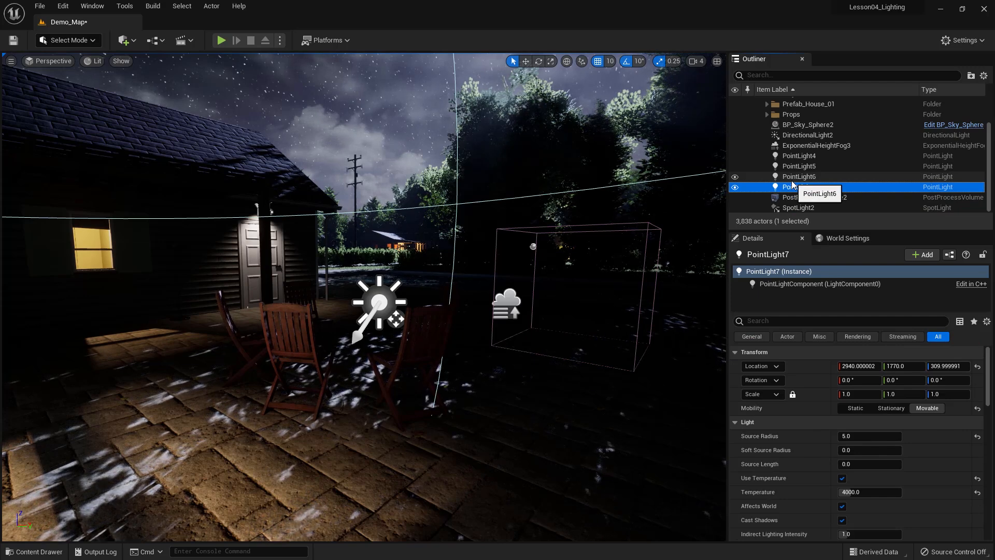
click(792, 179)
click(793, 187)
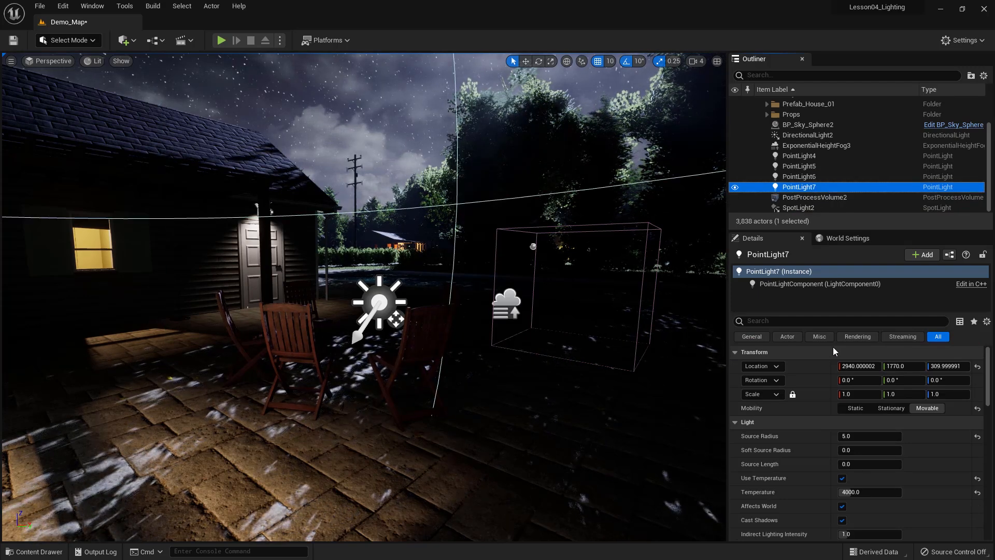
- Reduce PointLight7's Attenuation Radius to about 525.6
scroll(848, 466, down, 2)
scroll(848, 465, down, 2)
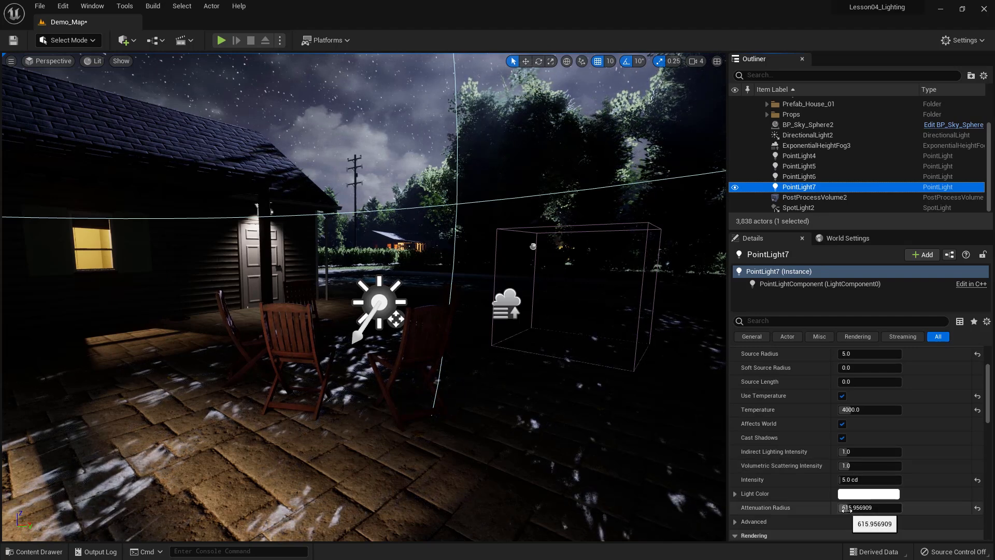
drag(845, 508, 840, 508)
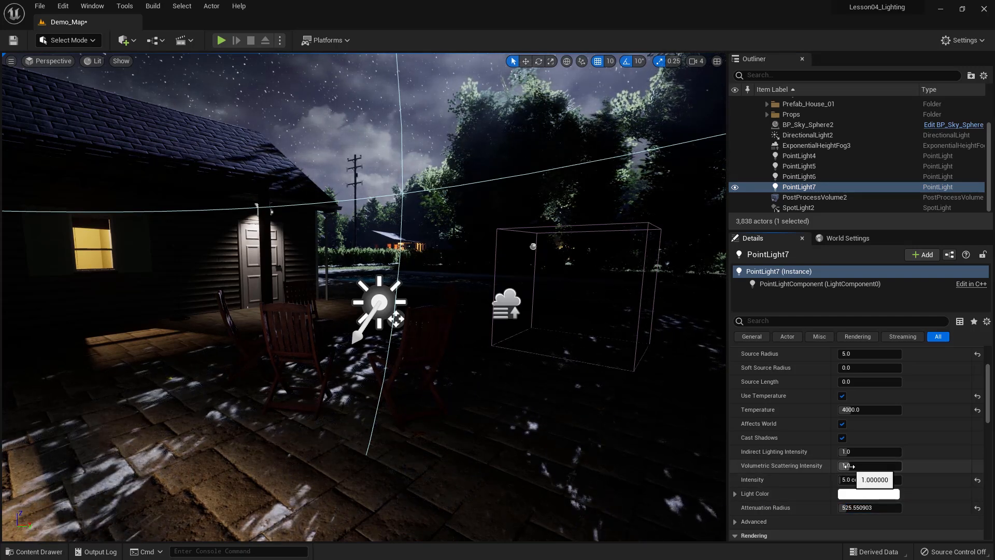
- Set PointLight7's Volumetric Scattering Intensity to 0.55 and its Indirect Lighting Intensity to about 0.67
click(850, 466)
text(0.61)
drag(850, 465, 901, 451)
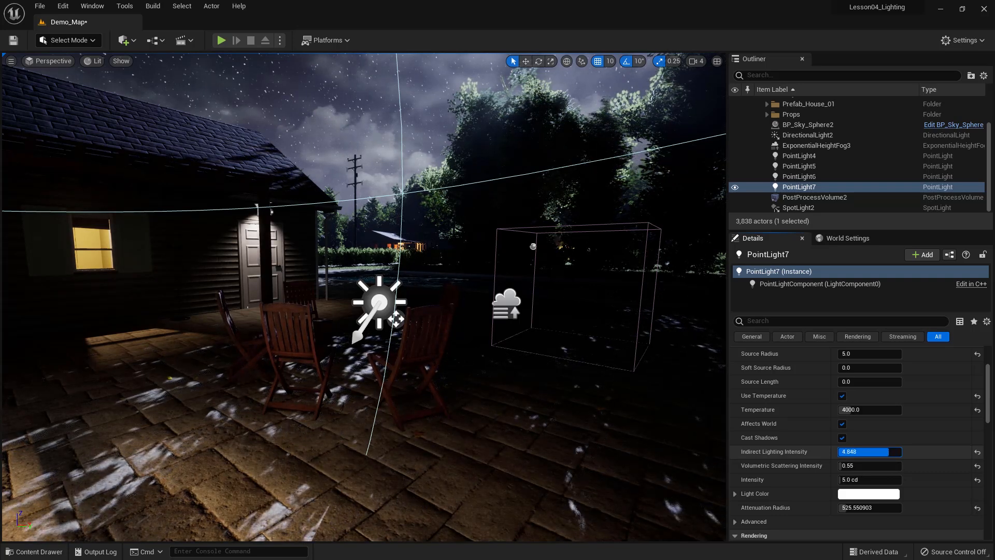
drag(850, 452, 842, 451)
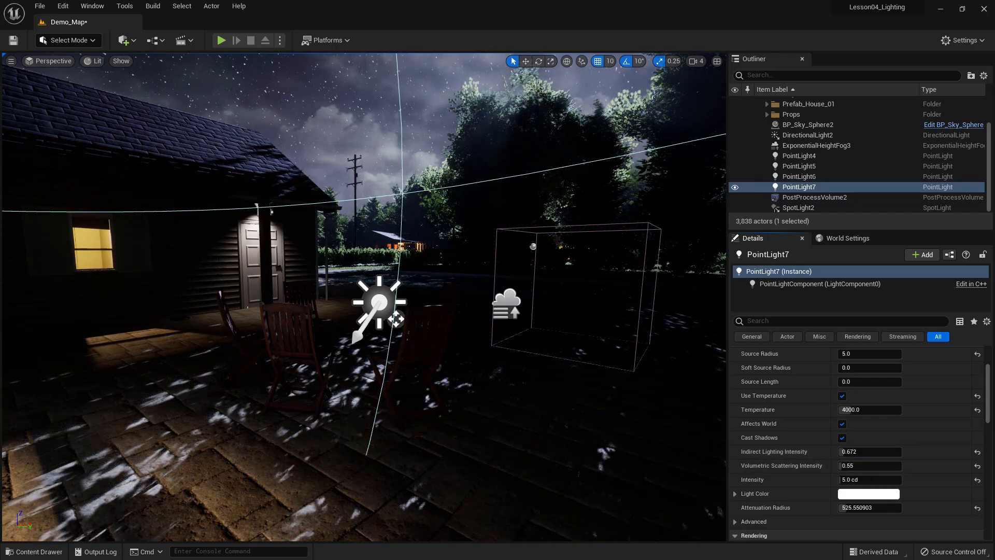
- Select the exponential height fog and set its Fog Density to 0.02 after trying 0.04
mouse_move(362, 297)
alt+mouse_down()
mouse_move(380, 297)
mouse_move(377, 287)
alt+mouse_up()
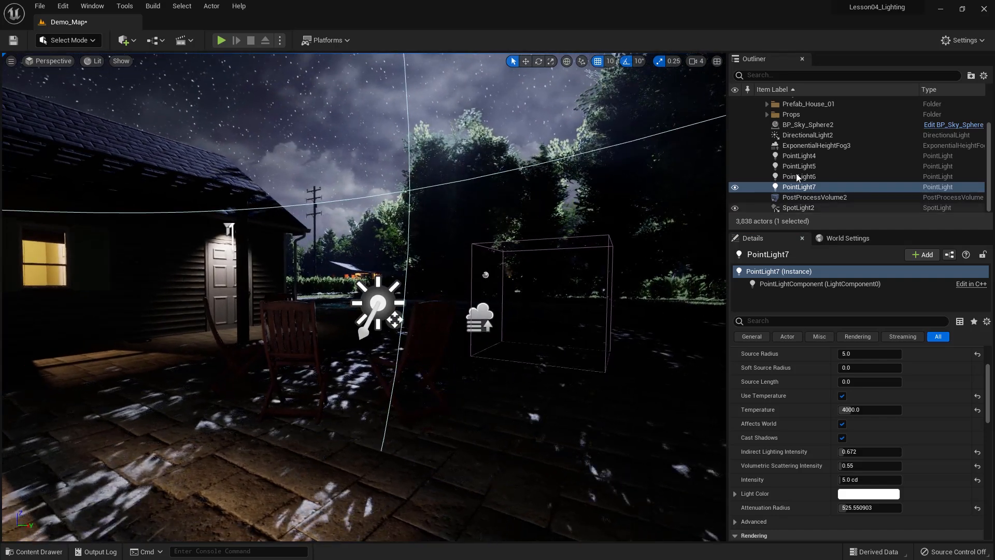
click(815, 146)
click(860, 366)
text(4)
key(Return)
click(854, 369)
drag(850, 368, 877, 370)
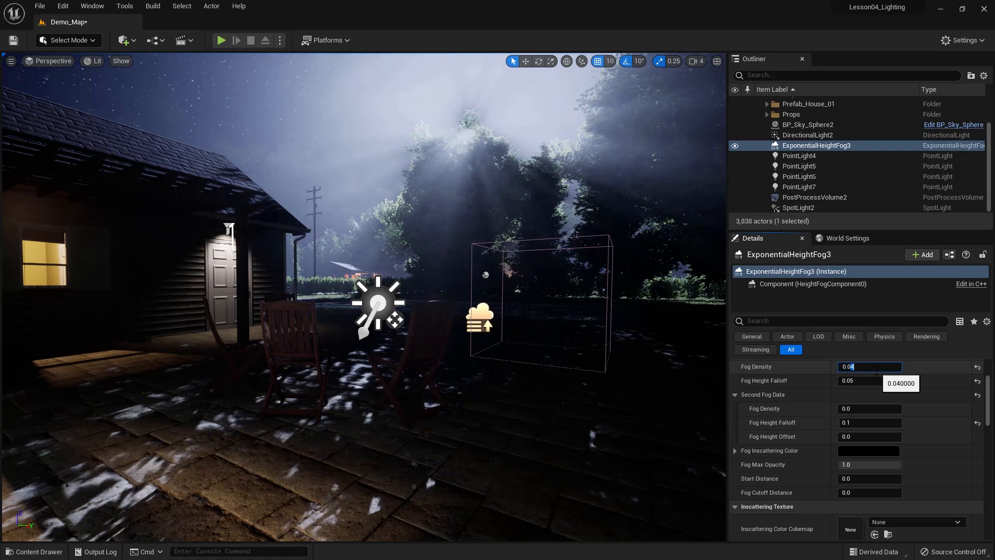
text(2)
key(Return)
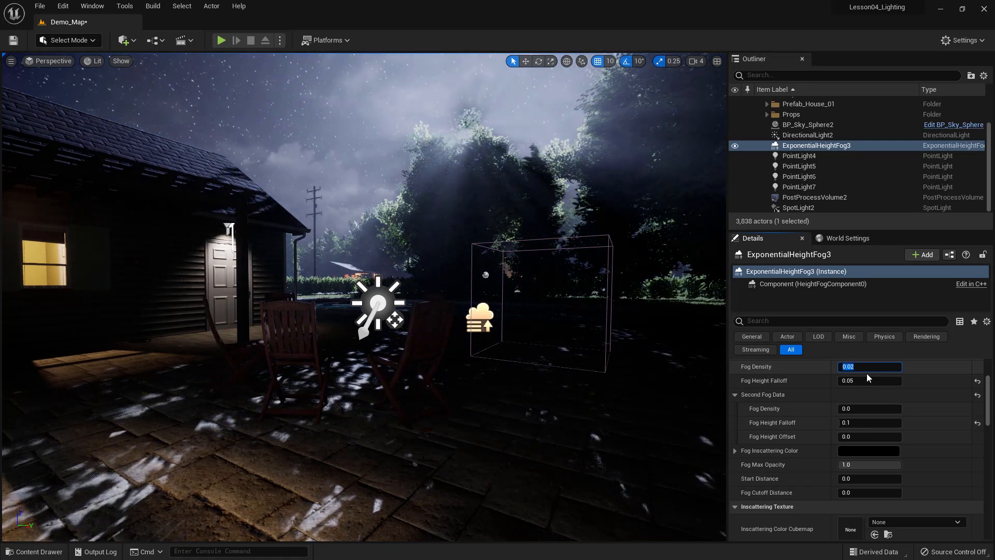
- Fine-tune the height fog's Fog Density, trying 0.015 and settling on 0.017
drag(850, 369, 864, 369)
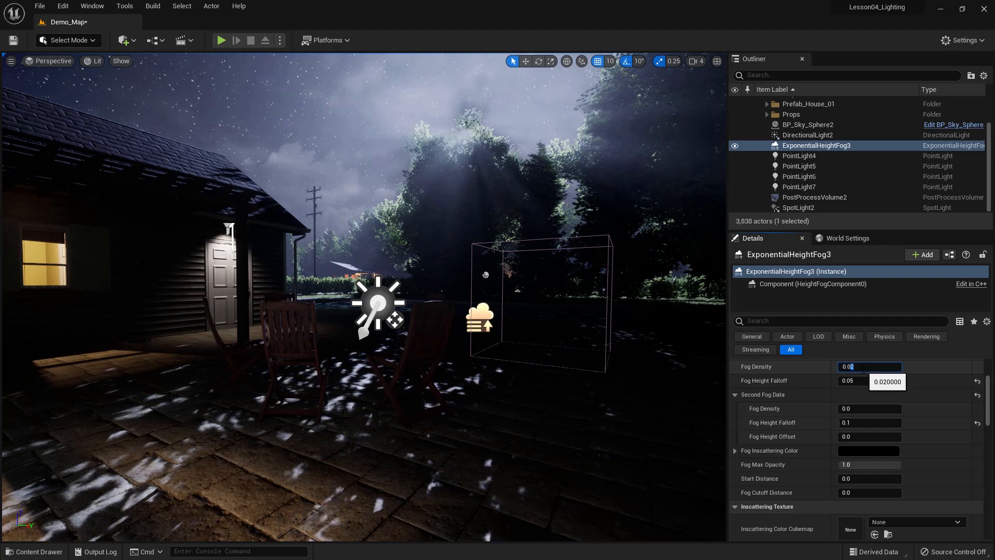
text(15)
key(Return)
drag(853, 368, 871, 370)
text(7)
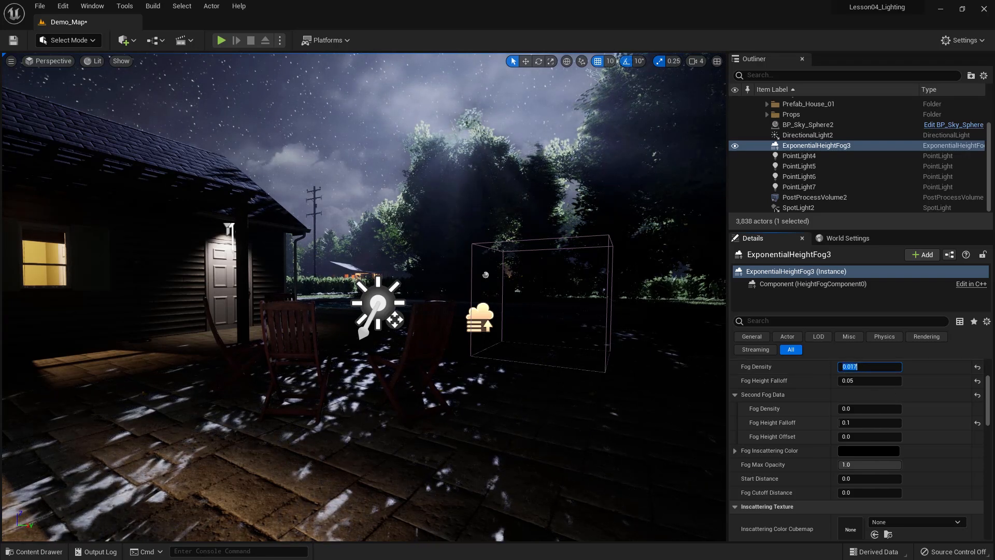
alt+drag(364, 296, 352, 306)
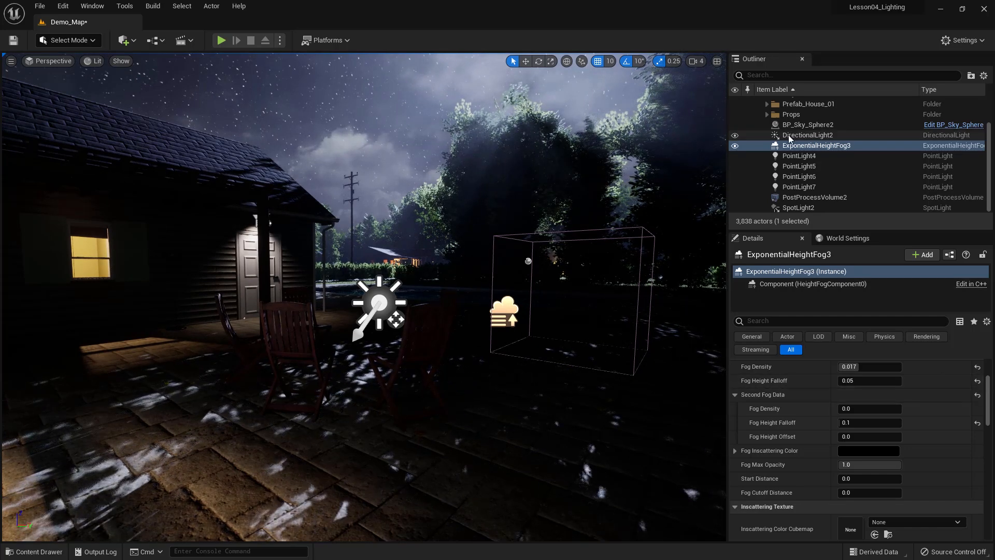
- Select the post process volume and collapse its Exposure settings
click(805, 197)
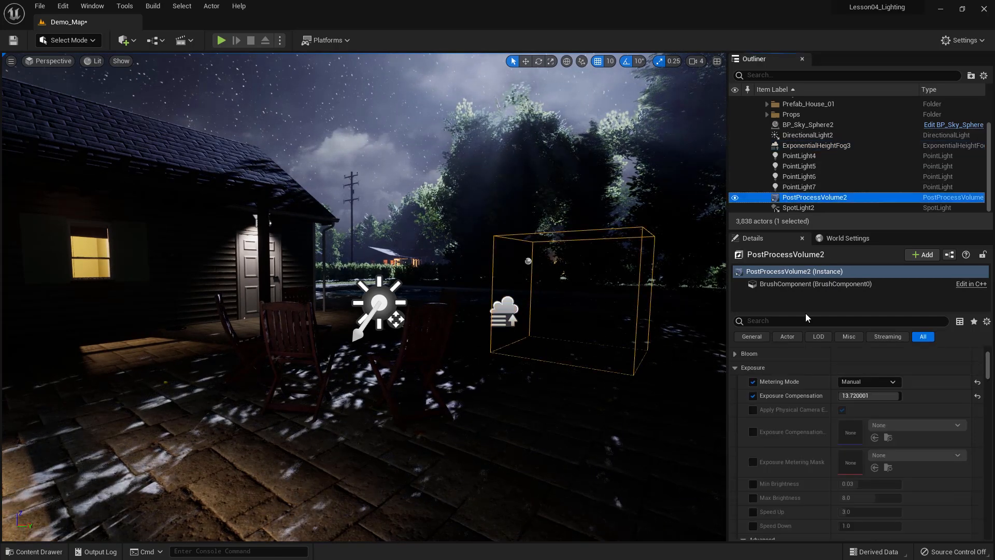
click(735, 368)
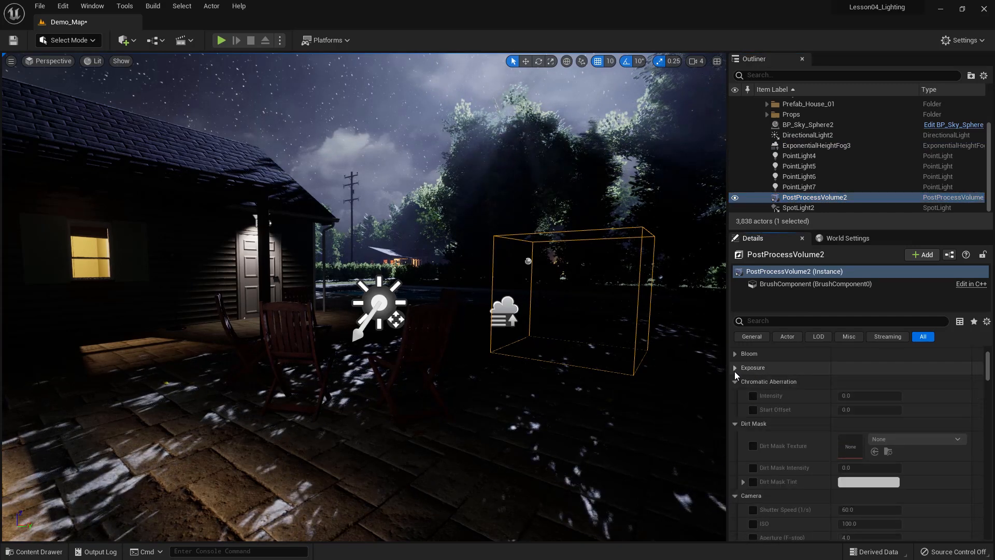
- Try the post process volume's Chromatic Aberration Intensity override and disable it again
click(753, 395)
mouse_move(843, 395)
mouse_down()
mouse_move(902, 395)
mouse_move(838, 396)
mouse_up()
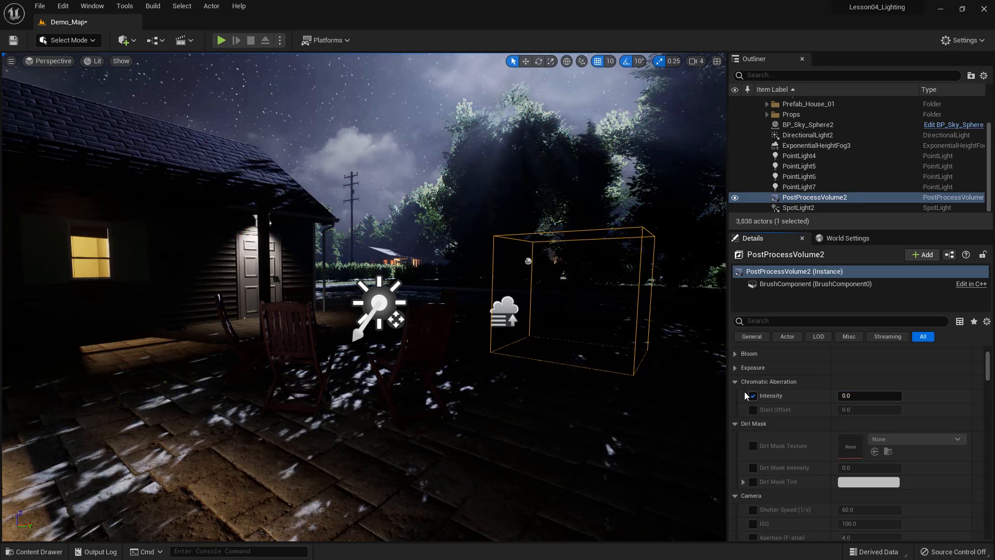
click(752, 396)
- Collapse the Chromatic Aberration, Camera, Dirt Mask, Local Exposure, Lens Flares and Image Effects groups to reach the Color Grading settings
click(737, 383)
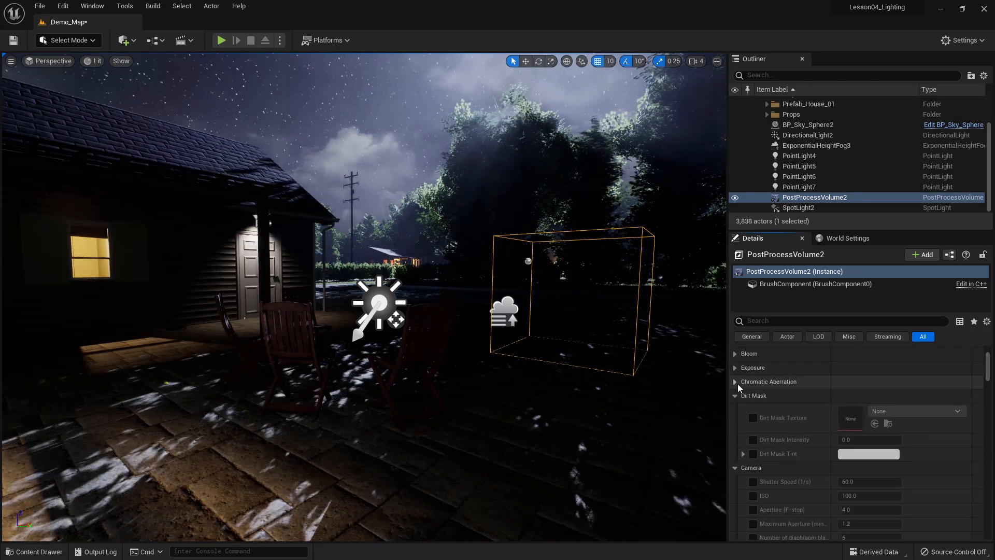
click(735, 468)
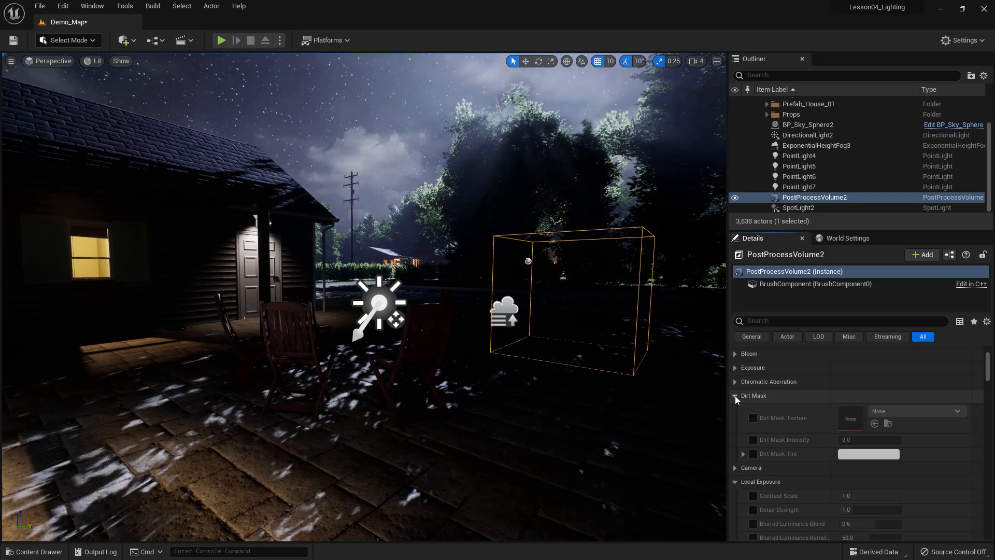
click(735, 396)
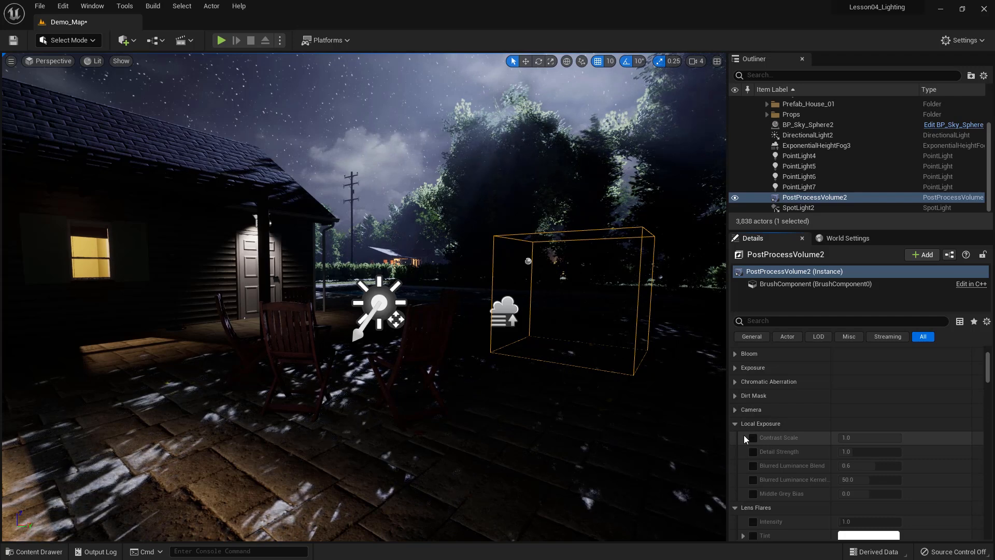
click(735, 424)
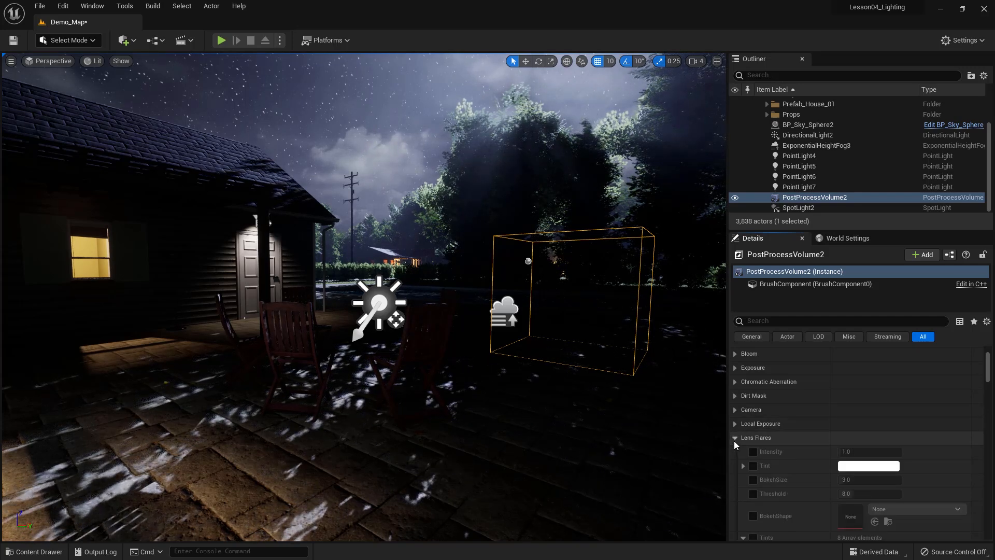
click(735, 438)
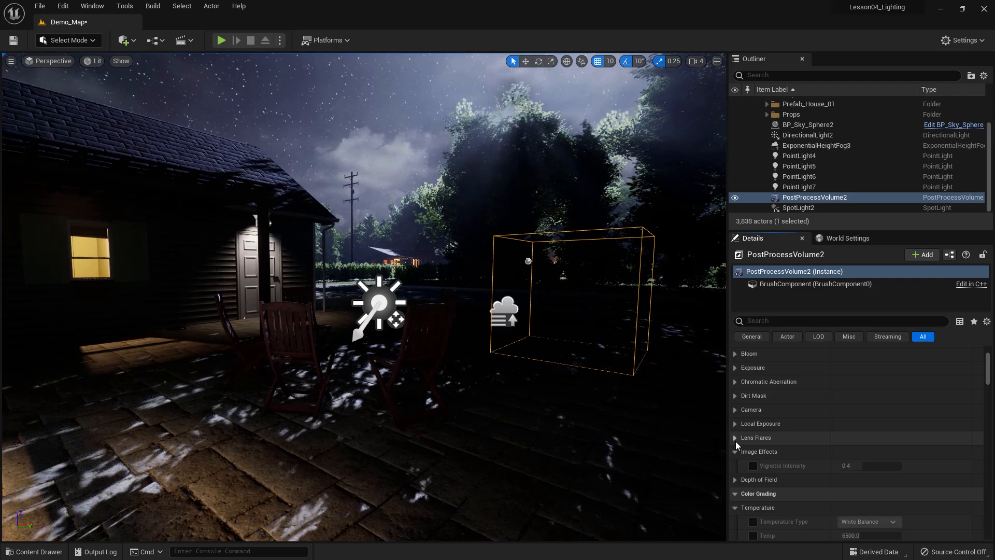
click(735, 453)
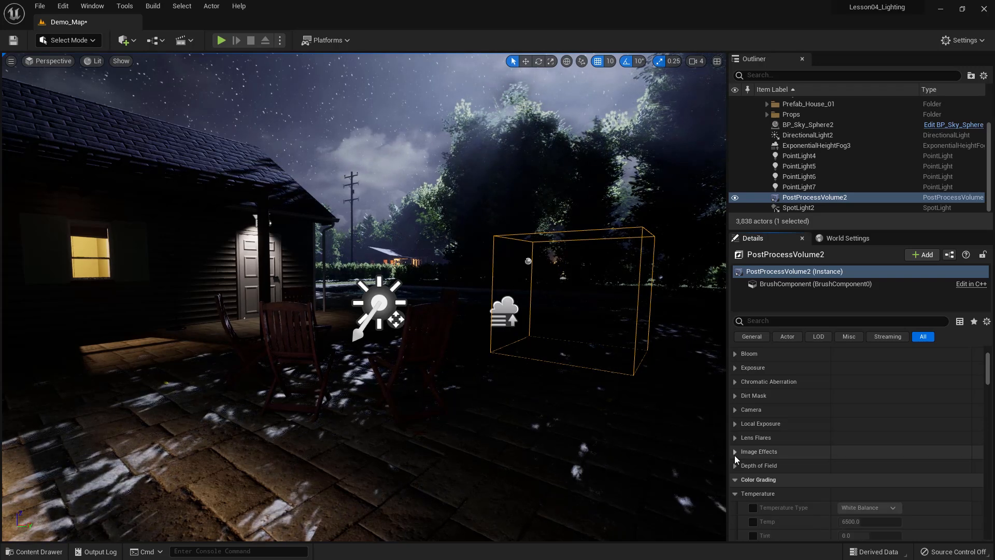
scroll(739, 465, up, 2)
scroll(739, 465, down, 2)
click(739, 465)
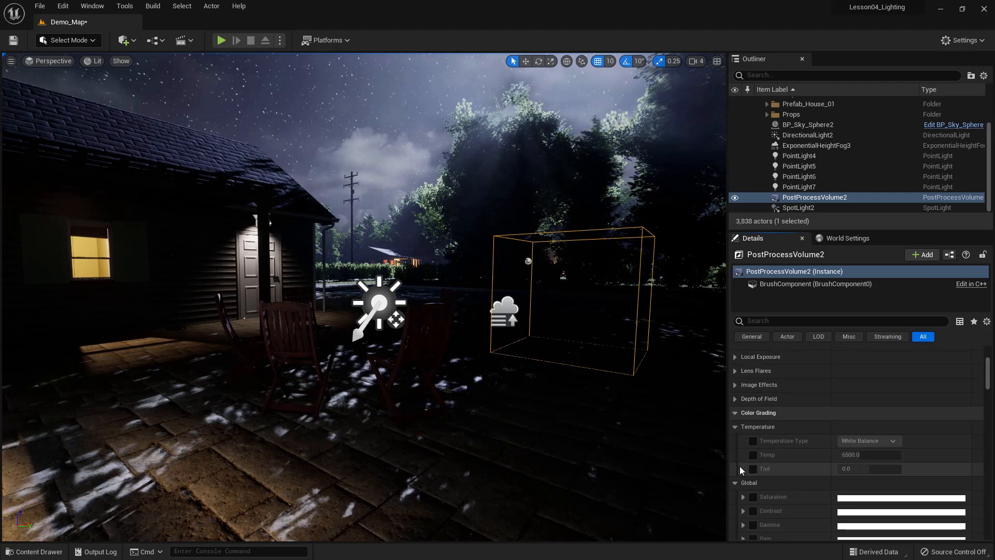
- Enable the Temperature Type override, try white balance Temp values of about 4848, 6576 and 5280, and disable the Temp override
click(753, 442)
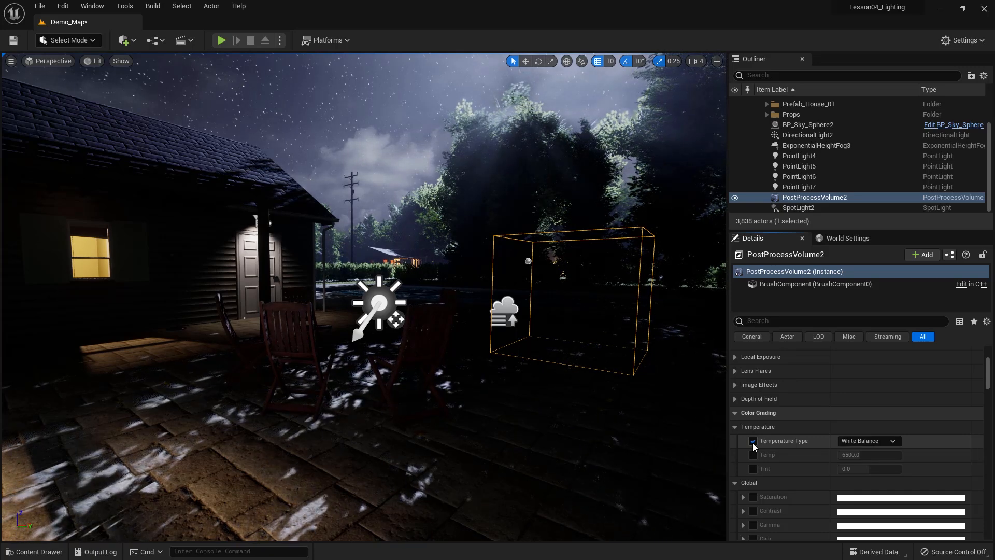
click(753, 455)
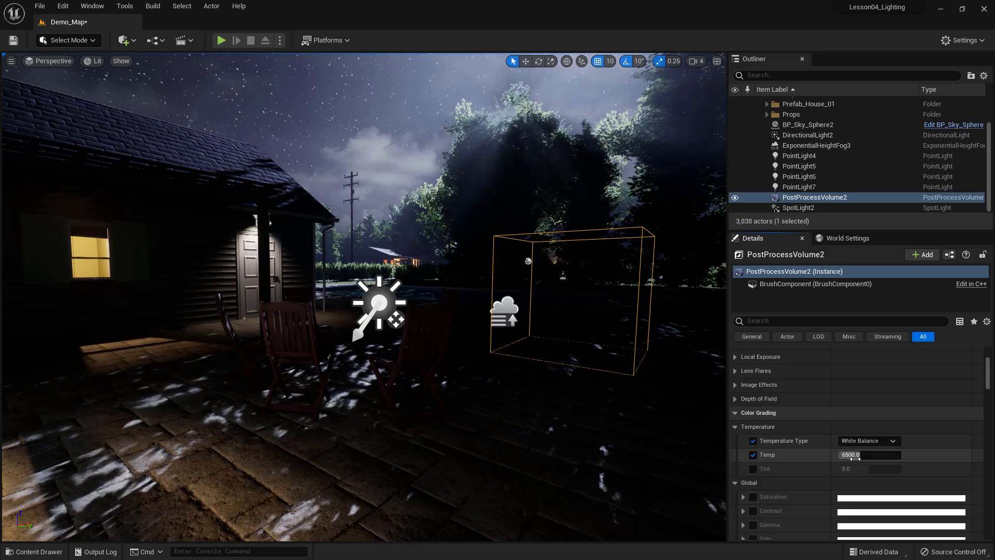
mouse_move(858, 454)
mouse_down()
mouse_move(900, 455)
mouse_move(858, 455)
mouse_up()
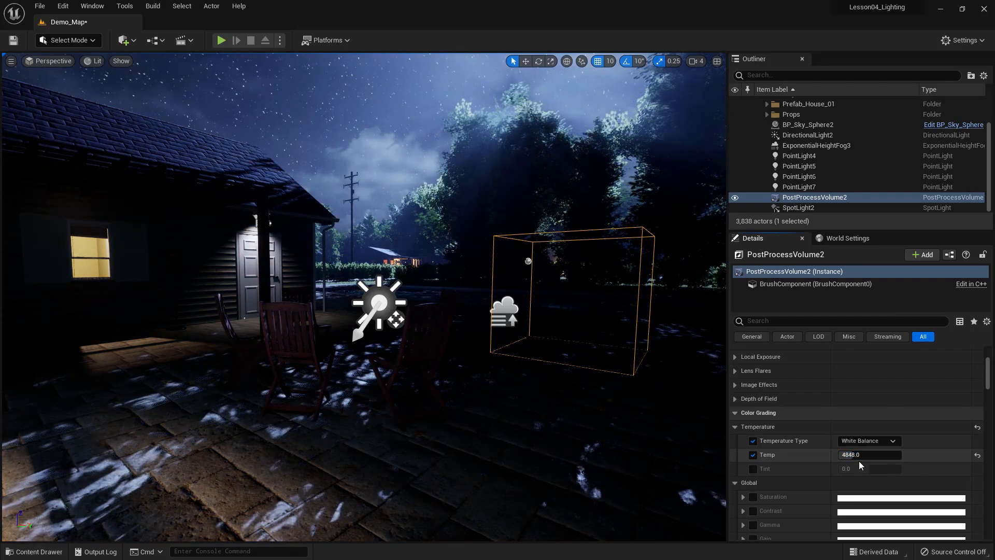
mouse_move(856, 455)
mouse_down()
mouse_move(844, 455)
mouse_move(875, 455)
mouse_up()
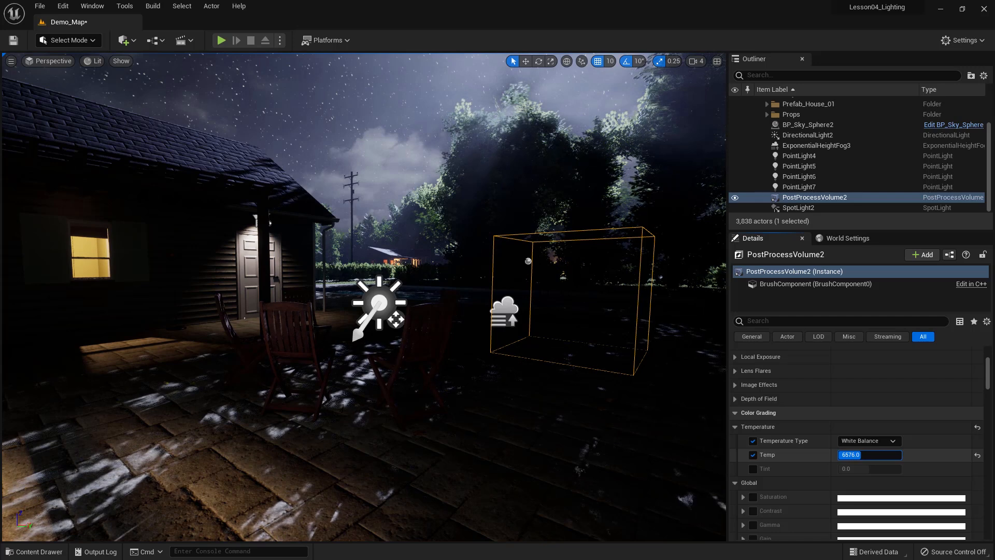
drag(859, 455, 852, 455)
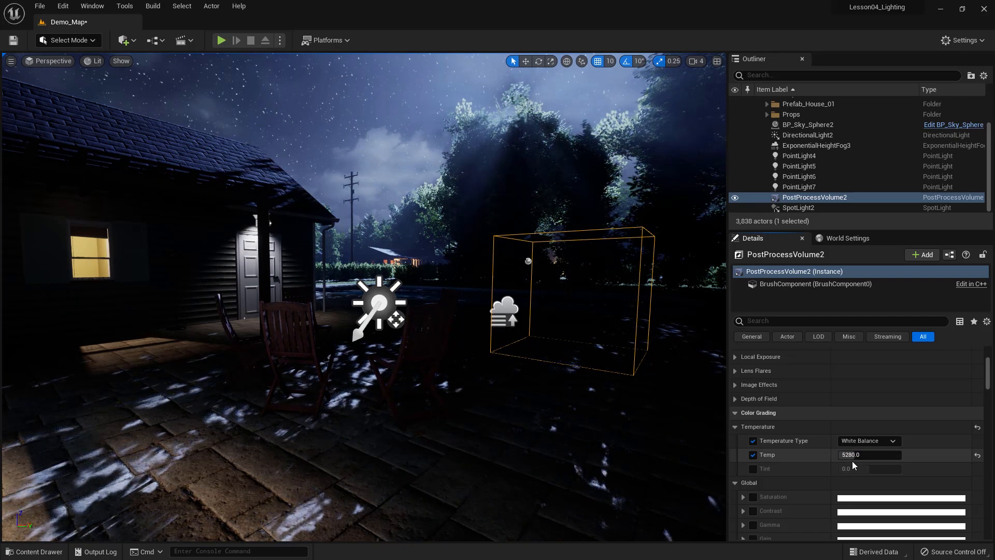
click(752, 455)
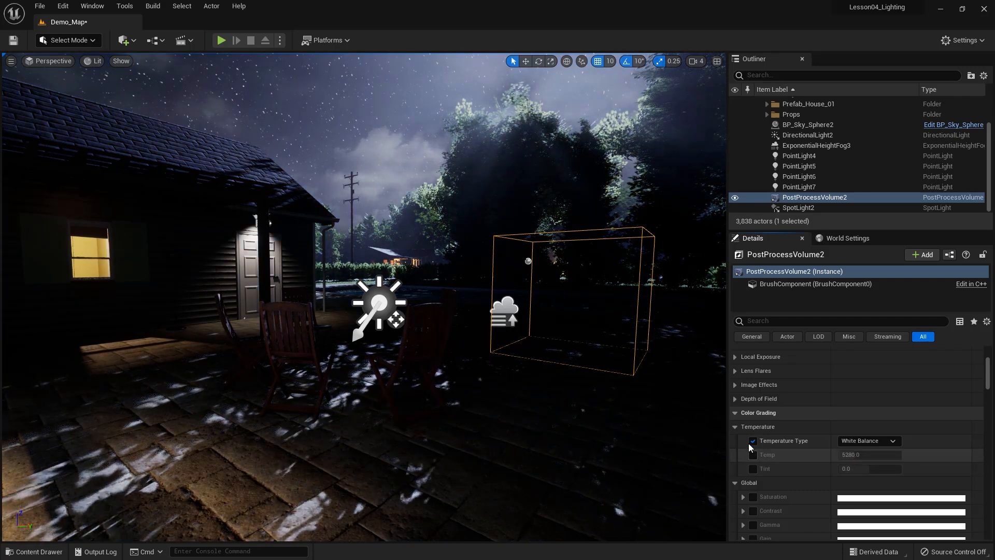
- Disable the Temperature Type override, and enable and adjust the Global Saturation override in Color Grading
click(752, 441)
scroll(765, 468, down, 2)
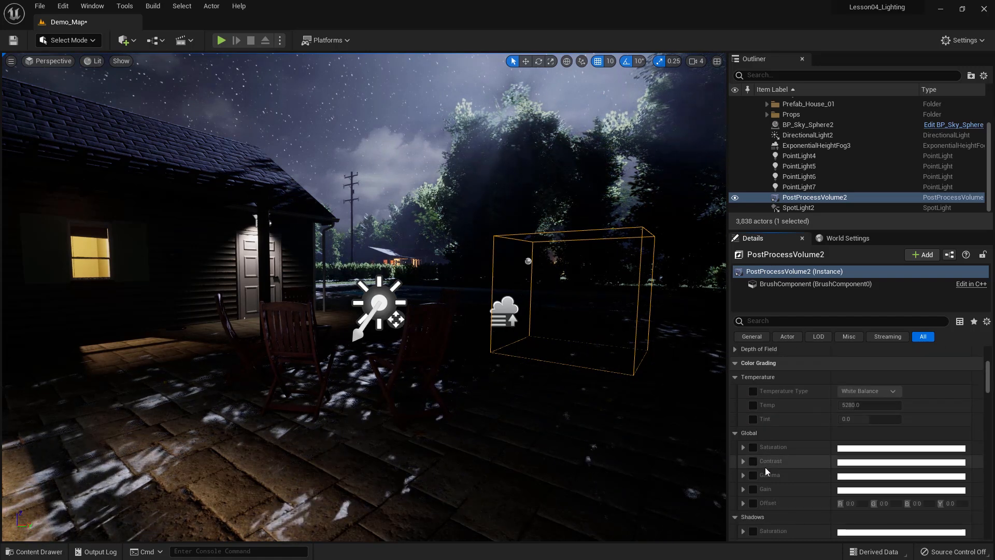
scroll(765, 467, down, 1)
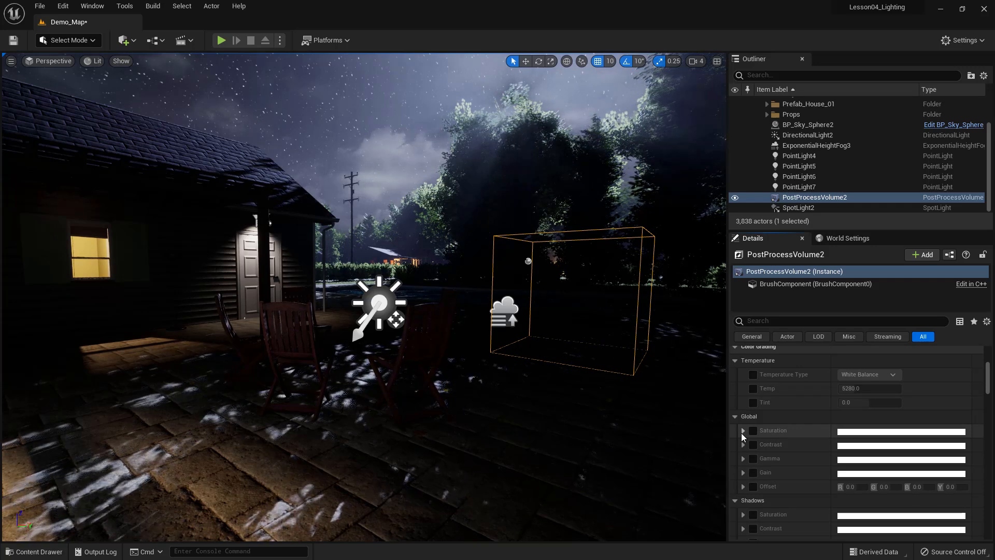
click(753, 430)
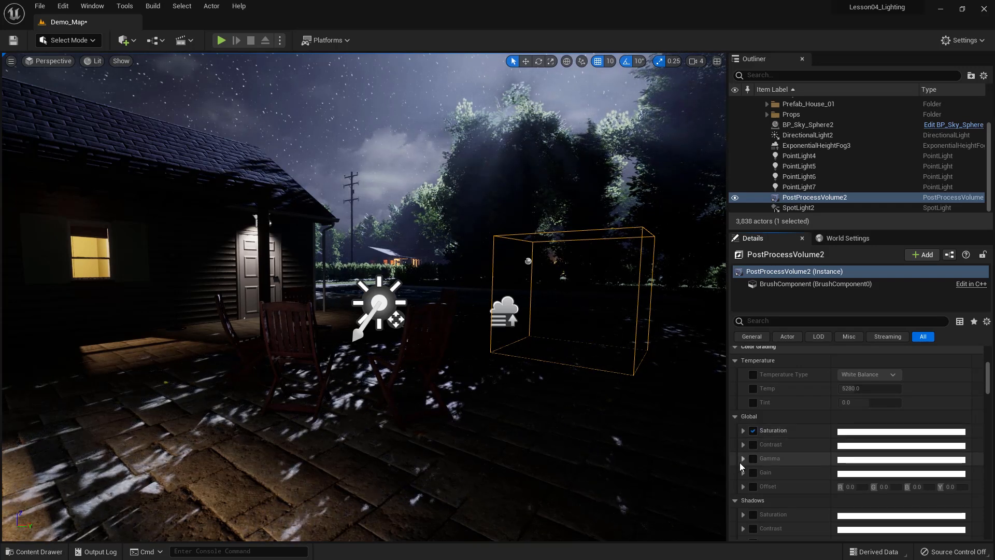
click(743, 431)
scroll(772, 469, down, 2)
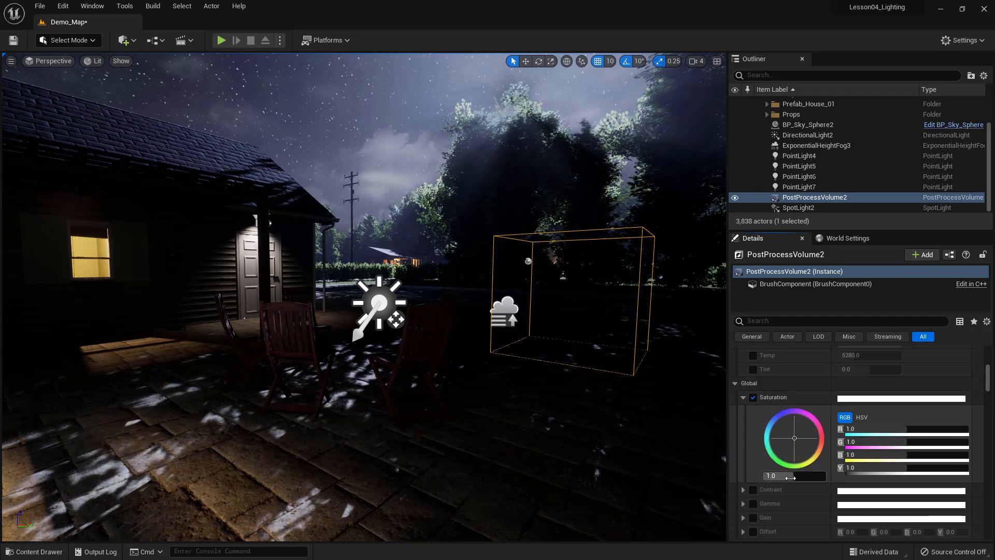
drag(796, 478, 801, 477)
click(743, 397)
- Enable the Saturation overrides for Shadows and Midtones, and set the Shadows Saturation to 1.07
scroll(750, 475, down, 4)
scroll(750, 477, down, 3)
click(753, 367)
click(754, 464)
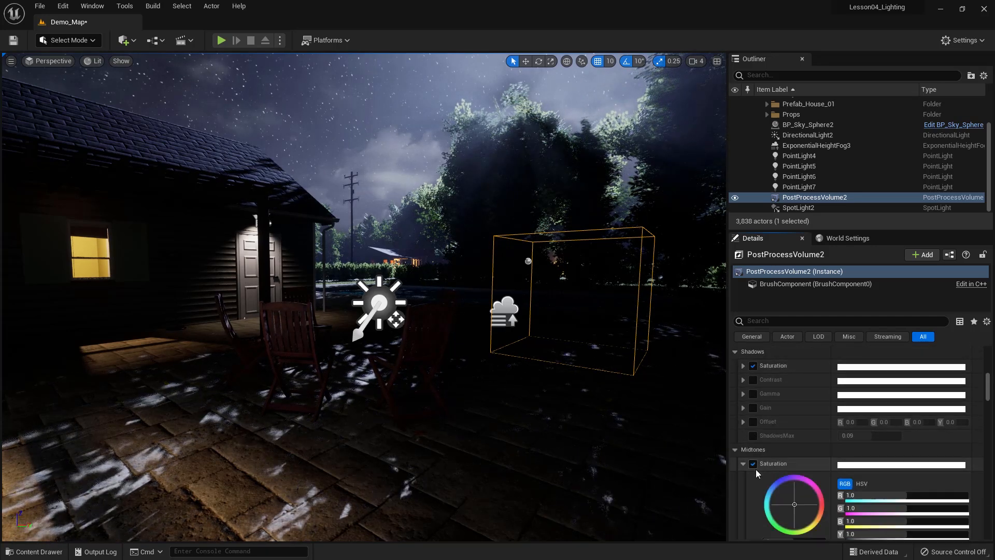
click(743, 366)
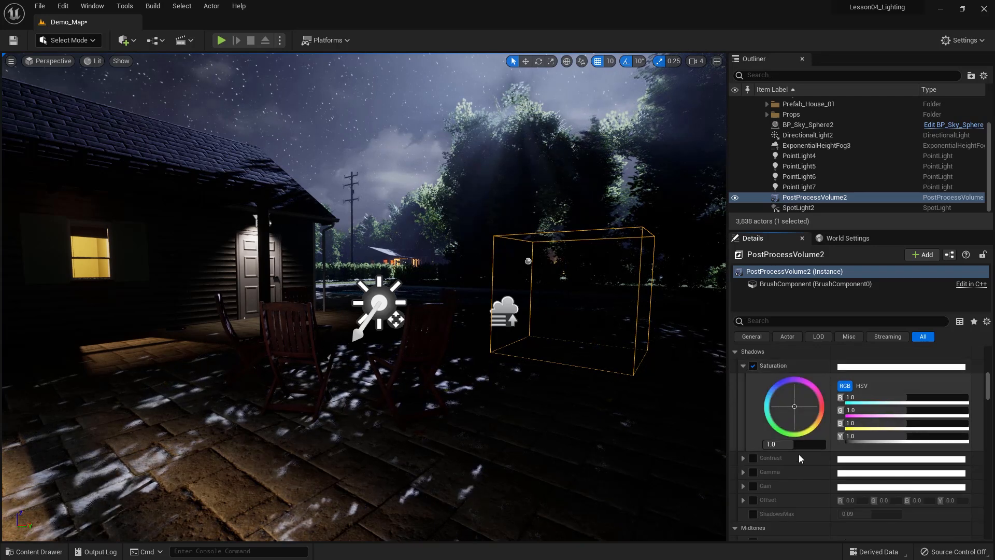
mouse_move(793, 445)
mouse_down()
mouse_move(829, 446)
mouse_move(791, 446)
mouse_up()
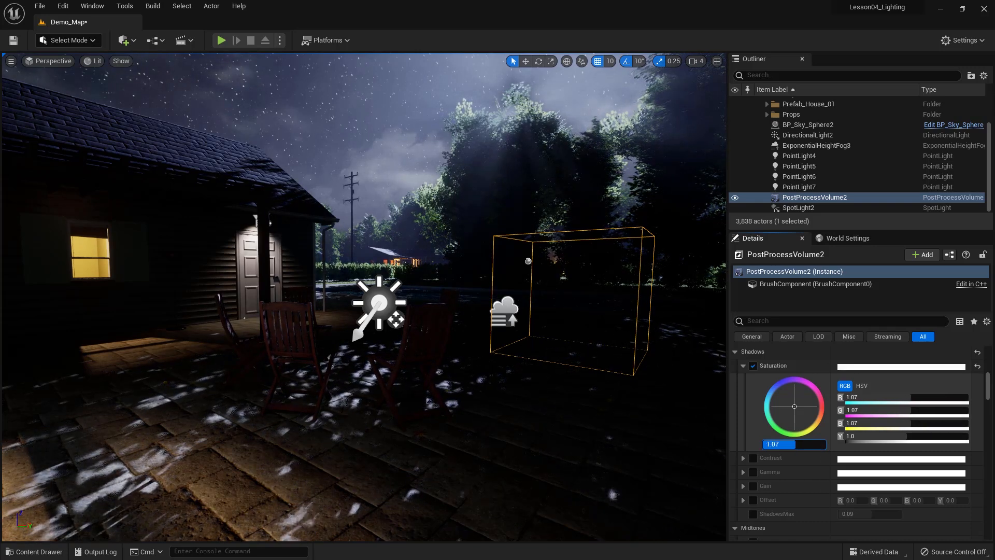
click(743, 366)
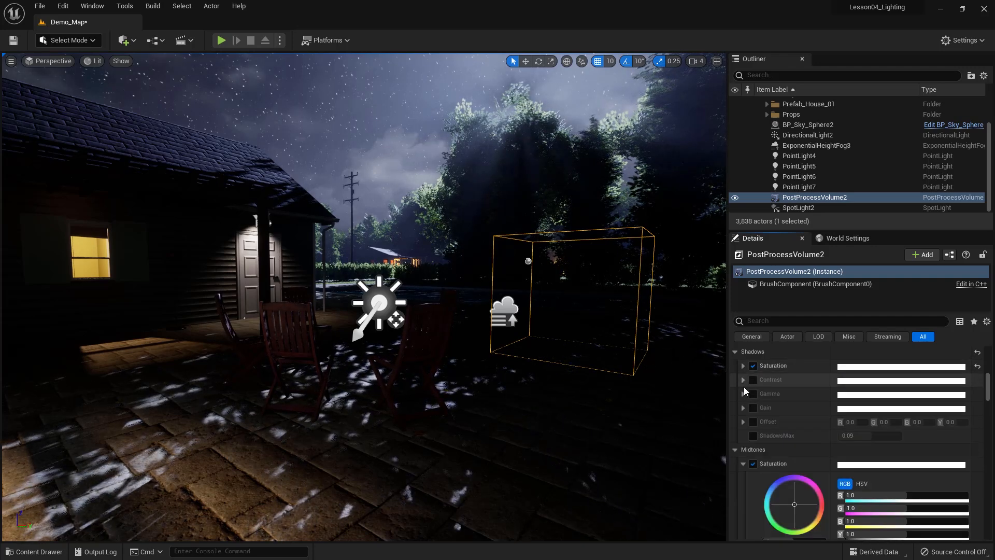
- Enable the Shadows Gamma override, try values of 0.7, 0.2 and 0.86, and reset it to default
click(752, 394)
click(743, 394)
drag(793, 473, 753, 473)
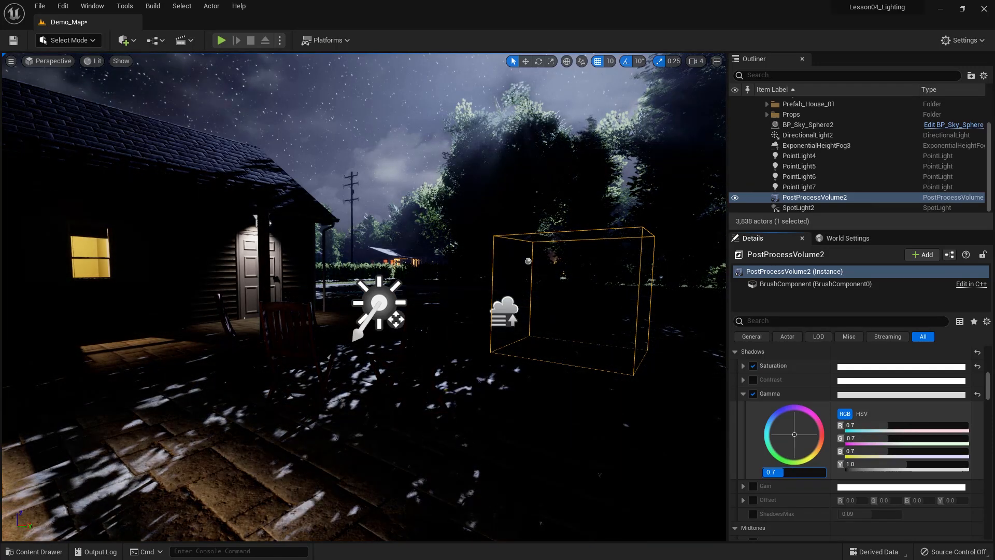
text(0.2)
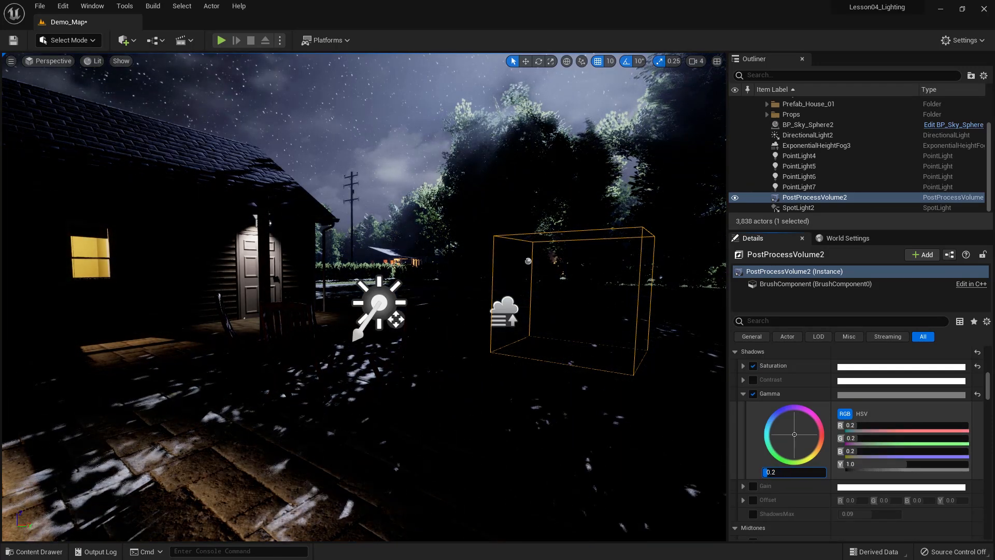
drag(794, 473, 827, 473)
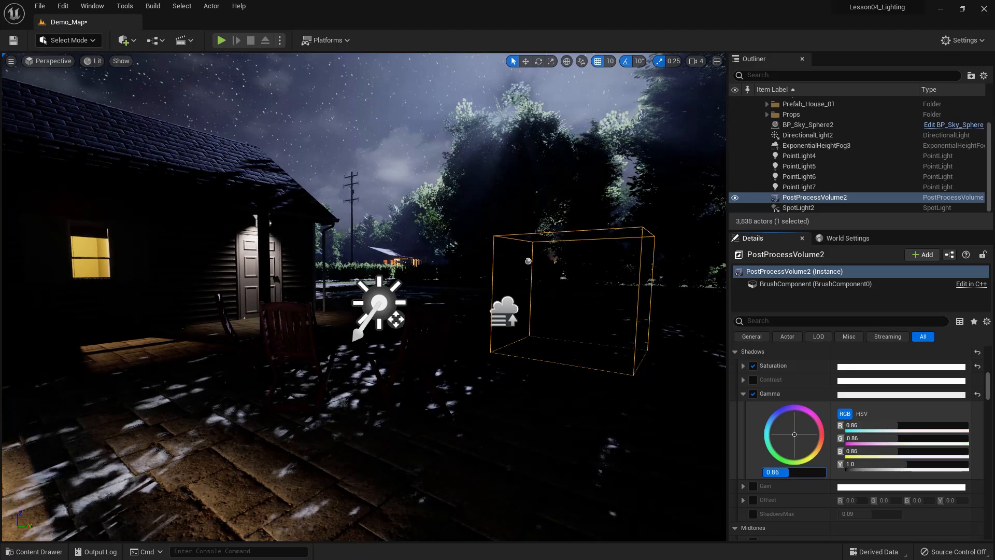
click(977, 394)
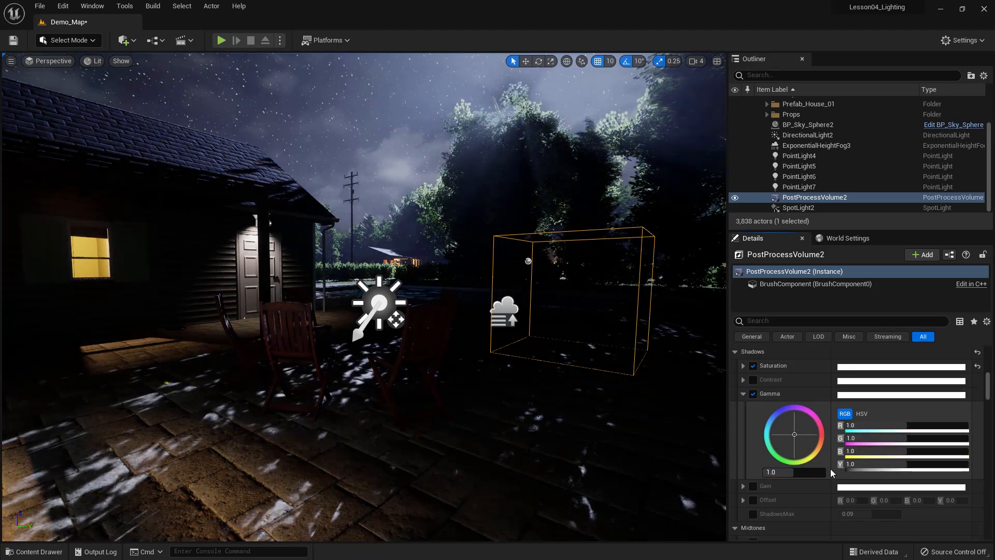
click(742, 393)
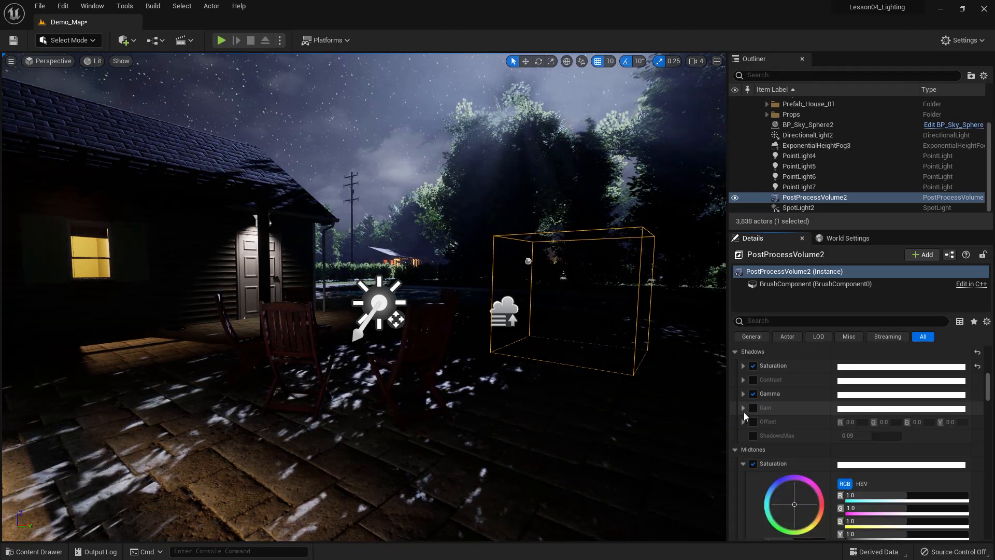
- Enable the Shadows Gain override and set it to 0.99
click(754, 409)
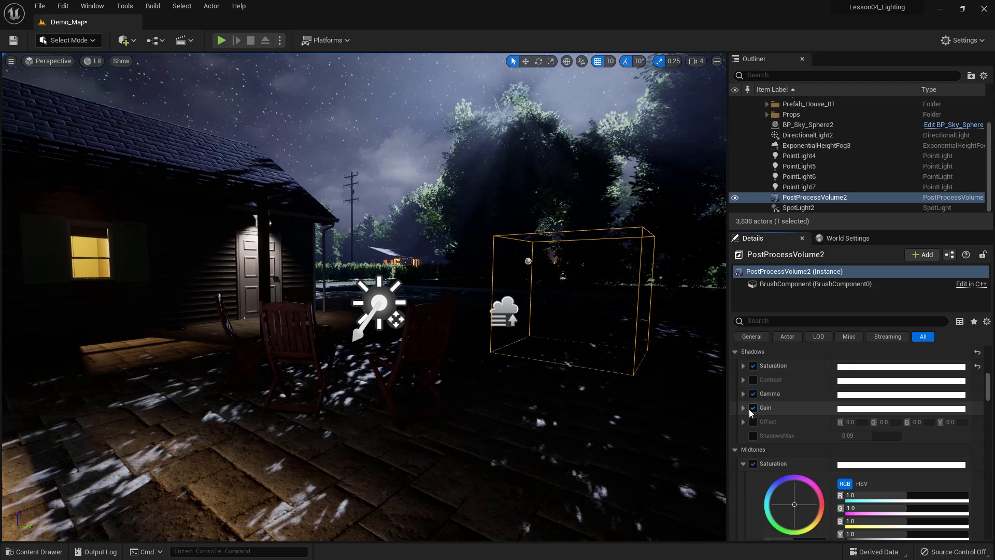
click(743, 408)
mouse_move(794, 486)
mouse_down()
mouse_move(806, 486)
mouse_move(777, 486)
mouse_move(789, 487)
mouse_up()
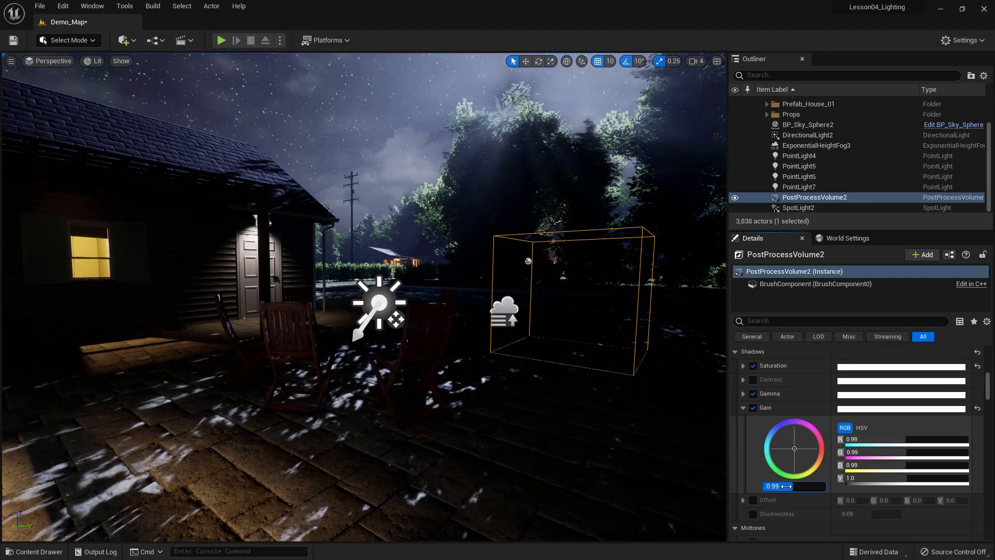
click(743, 408)
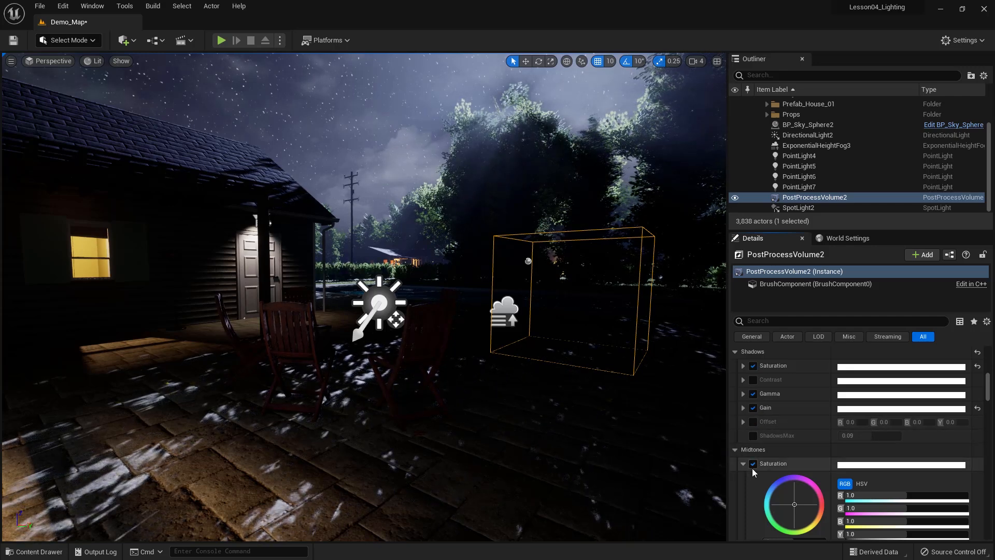
- Set the Midtones Saturation to 1.05 and collapse the Midtones group
scroll(753, 468, down, 2)
mouse_move(794, 493)
mouse_down()
mouse_move(835, 493)
mouse_move(794, 493)
mouse_up()
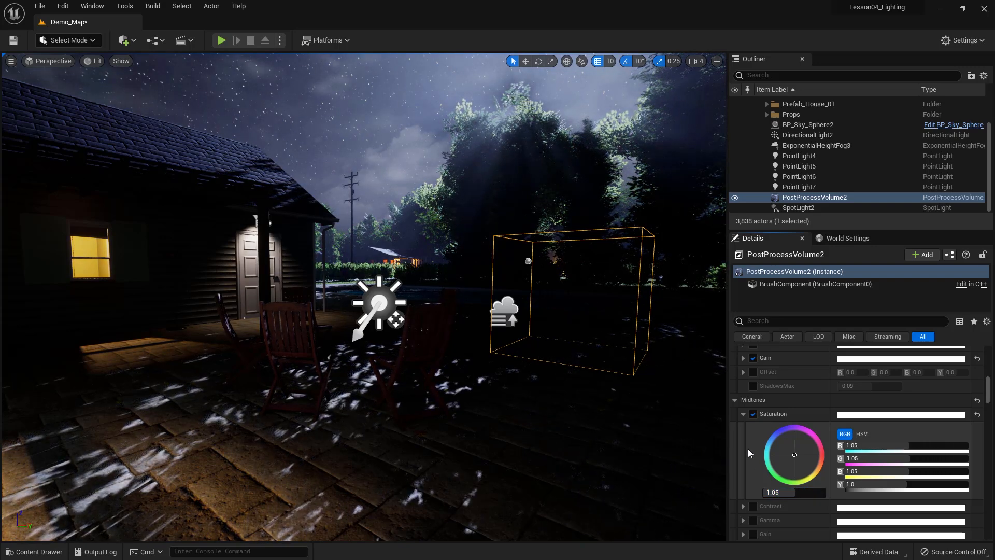
click(743, 414)
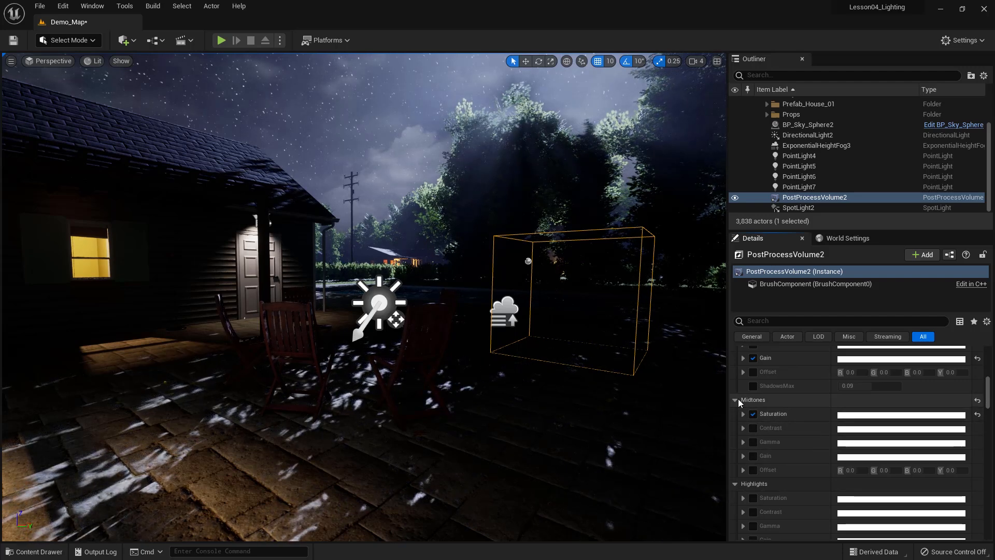
click(734, 400)
- Try the Highlights Saturation override with a value of 1.04
click(752, 428)
click(744, 429)
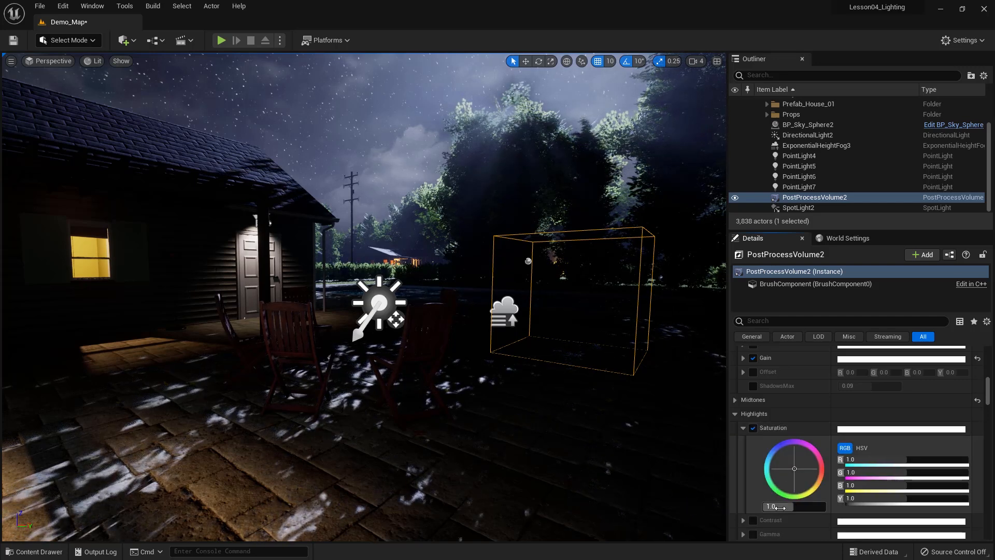
drag(793, 507, 752, 513)
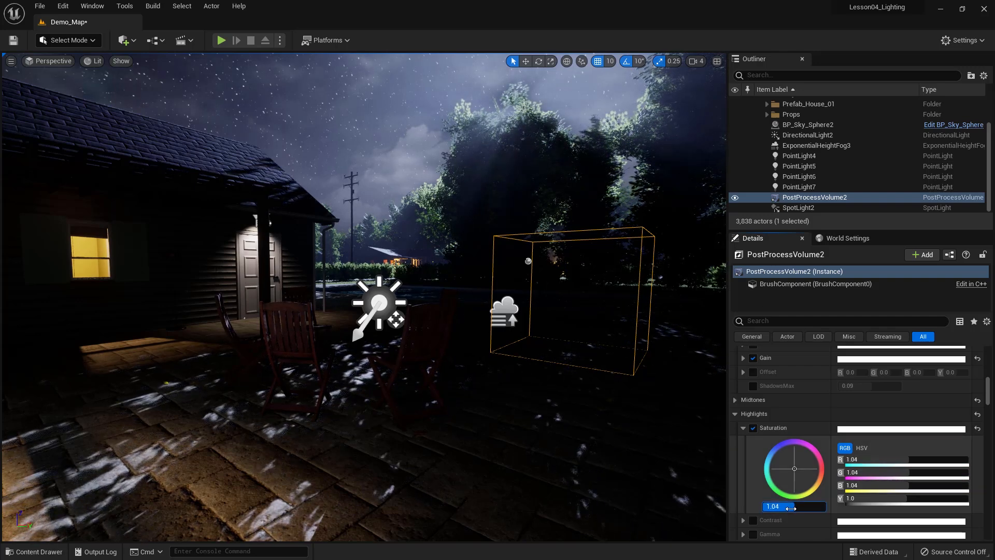
click(742, 429)
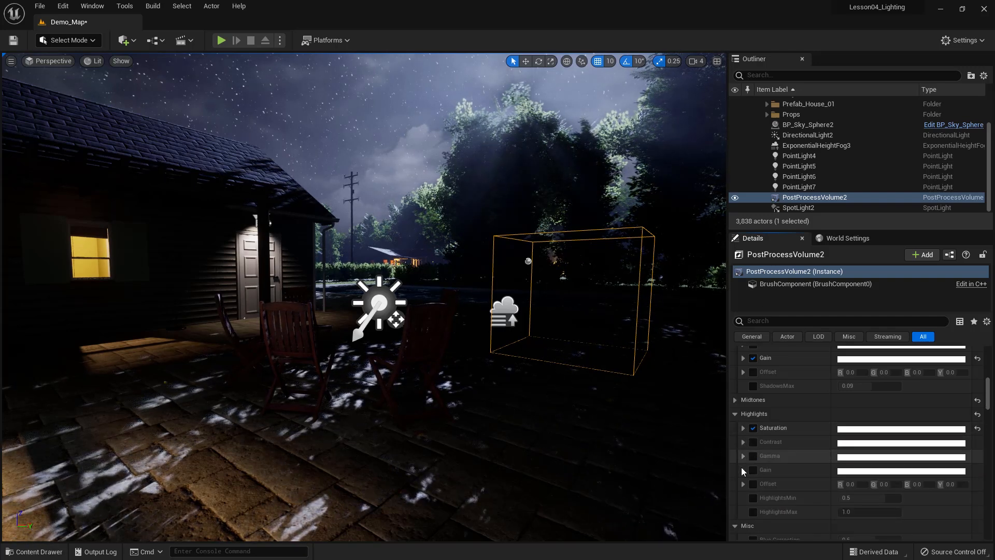
- Try a Highlights Gain of 1.14, and disable both the Gain and Saturation overrides in the Highlights group
click(753, 469)
click(742, 470)
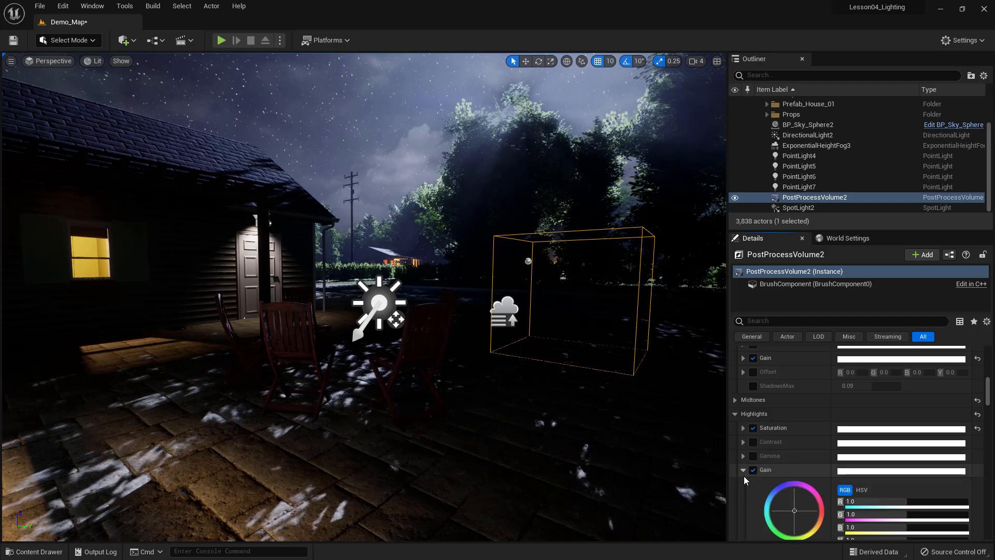
scroll(786, 527, down, 3)
mouse_move(794, 500)
mouse_down()
mouse_move(825, 498)
mouse_move(763, 499)
mouse_move(826, 499)
mouse_move(768, 498)
mouse_move(799, 499)
mouse_up()
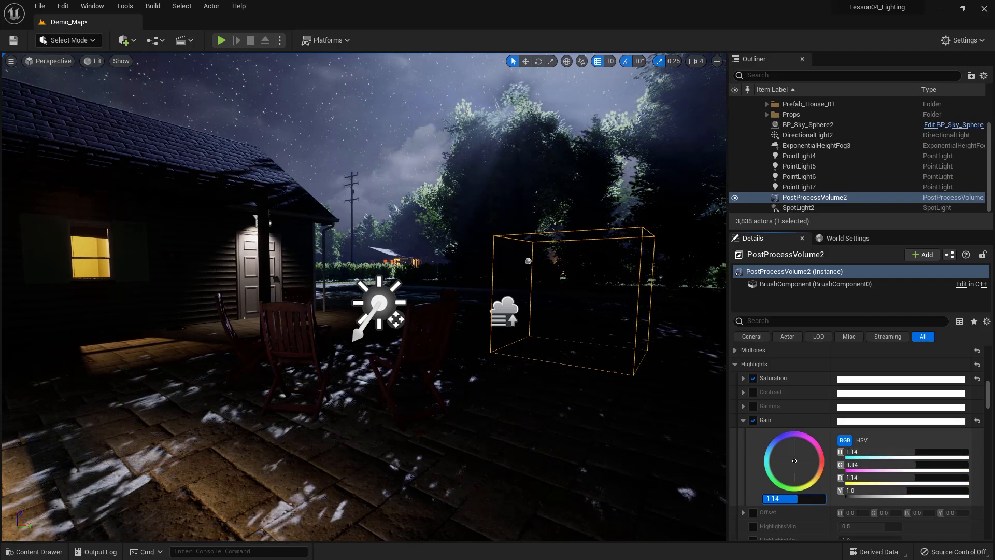
click(754, 420)
click(753, 377)
click(734, 364)
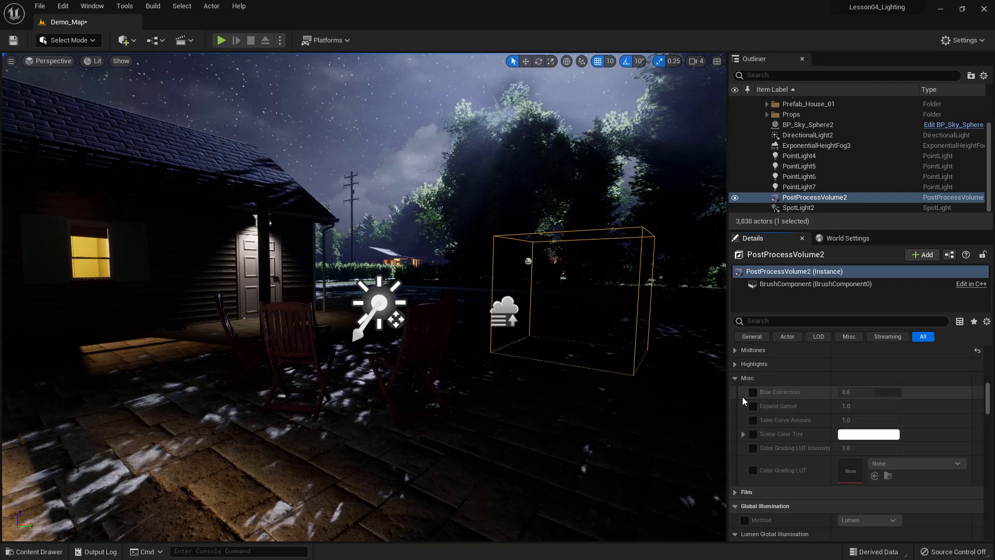
- Collapse the Misc color grading group and look through the Film settings before closing them
scroll(745, 386, up, 1)
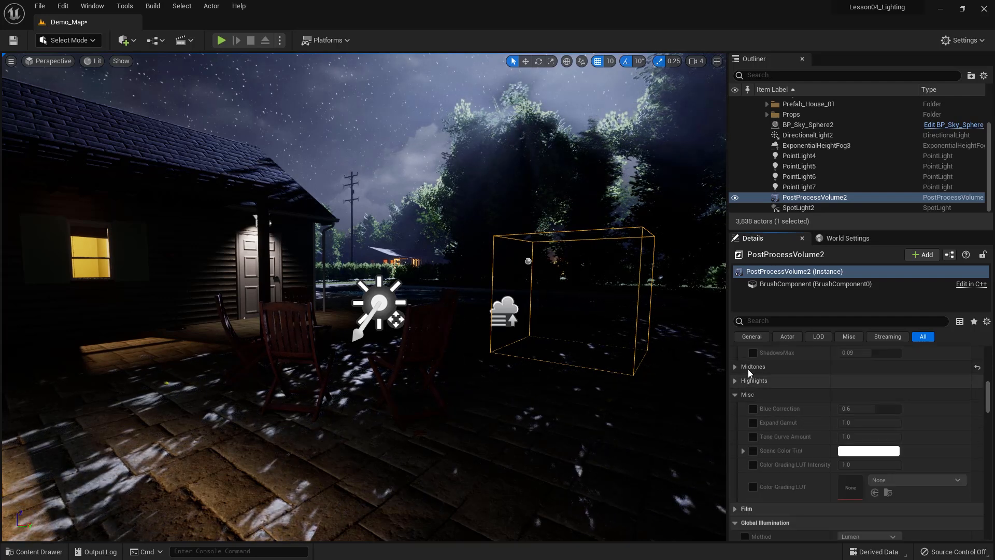
click(735, 395)
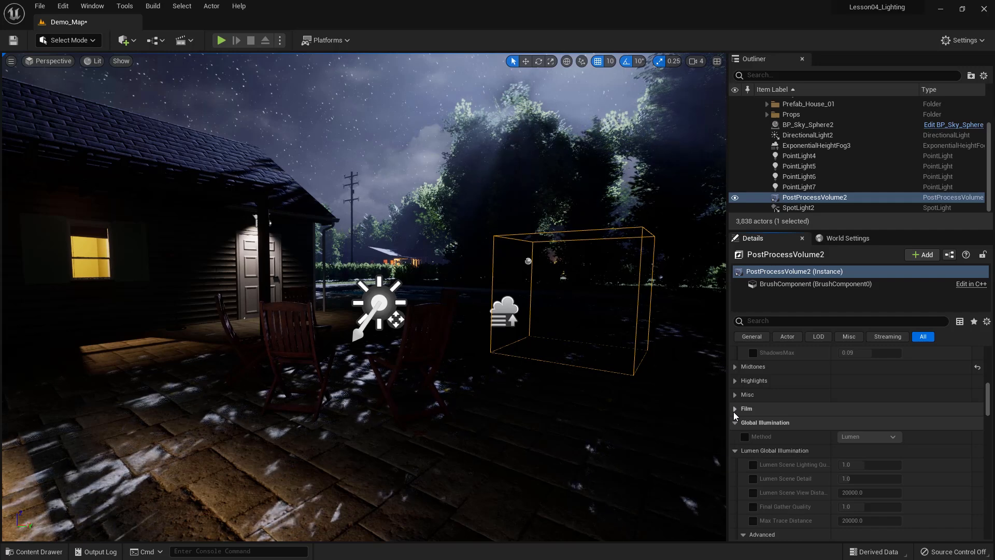
click(733, 410)
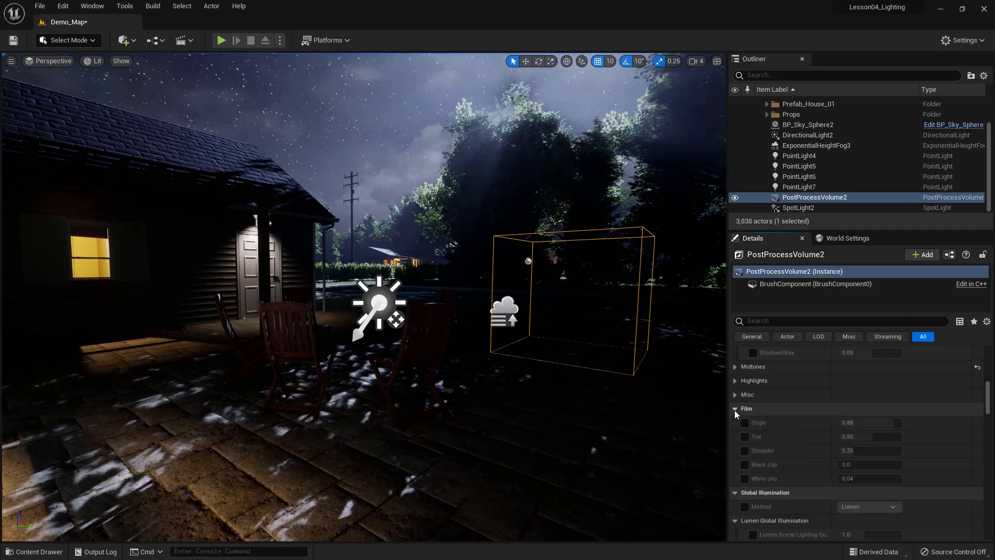
click(735, 409)
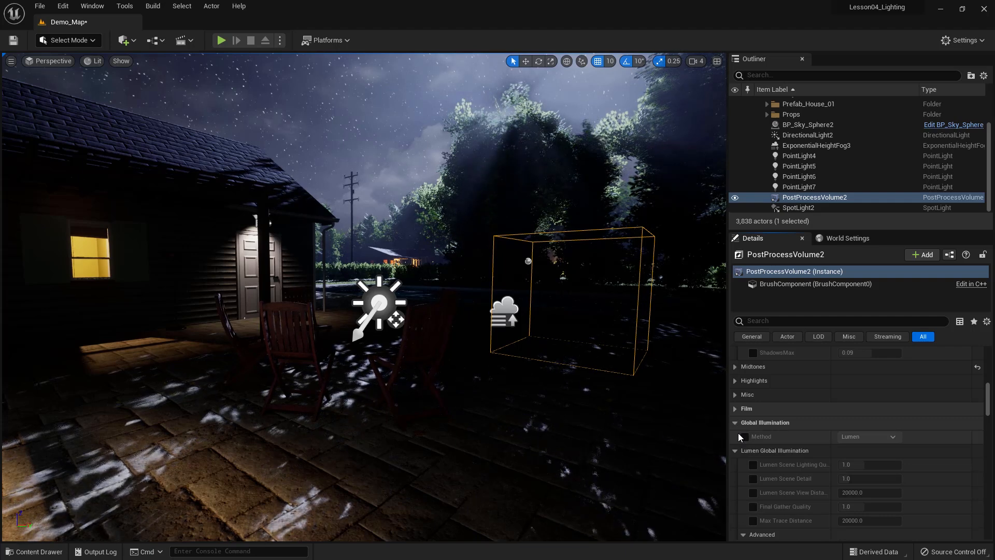
- Enable the Global Illumination Method override with Lumen, plus the Lumen scene lighting quality, detail, view distance, Final Gather Quality and Max Trace Distance overrides
click(741, 435)
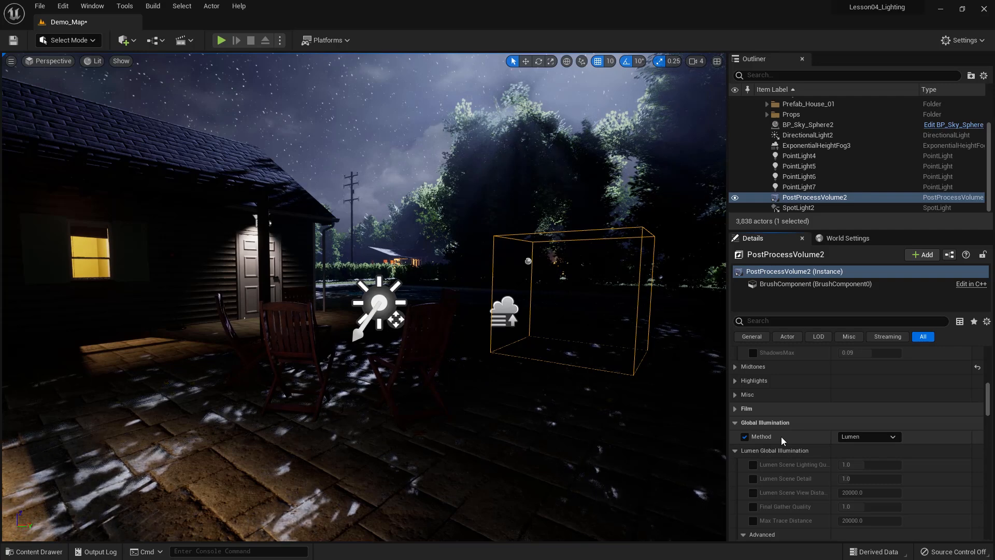
click(752, 464)
click(752, 479)
click(749, 493)
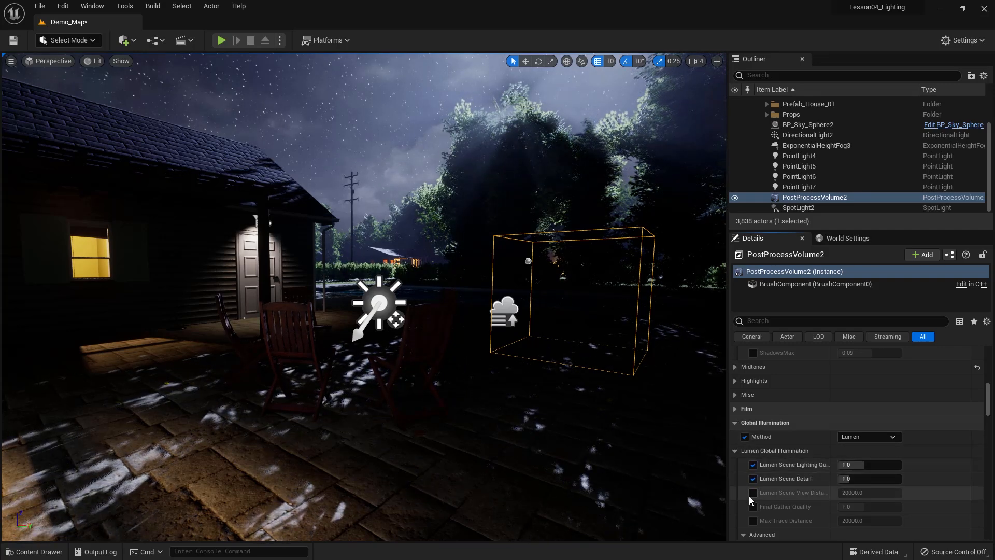
click(753, 506)
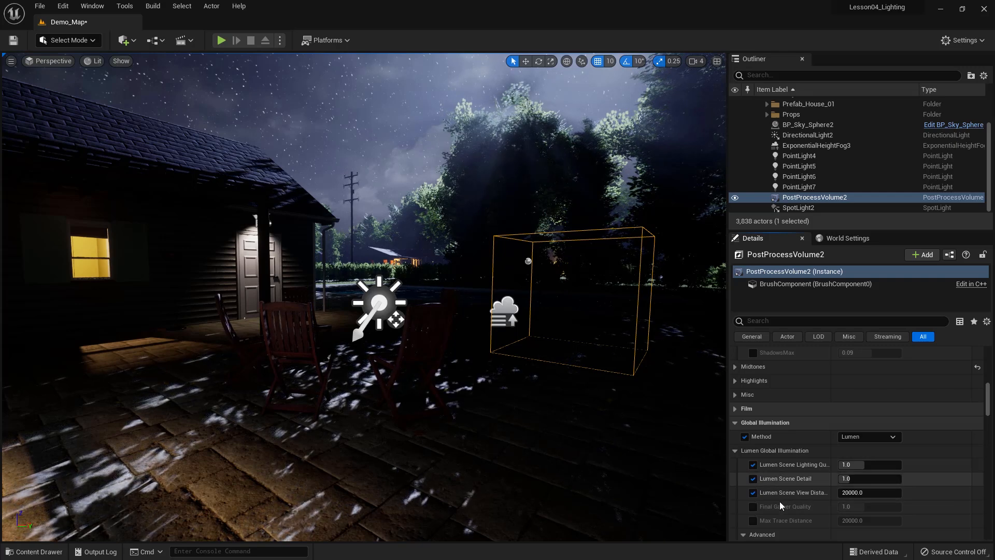
click(753, 520)
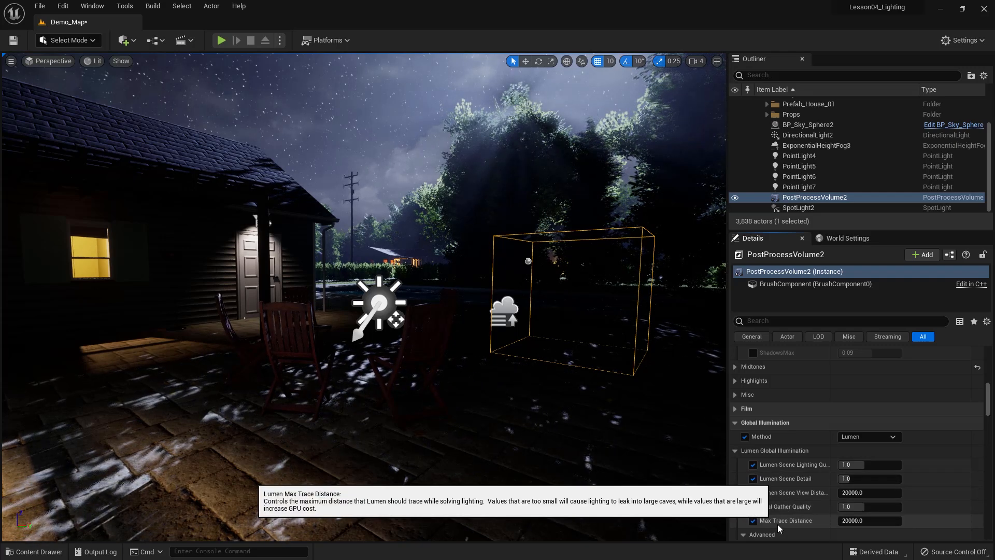
- Disable the Lumen scene lighting quality, scene detail, view distance and Max Trace Distance overrides, and change the Final Gather Quality value
click(753, 465)
click(753, 478)
click(753, 492)
click(753, 520)
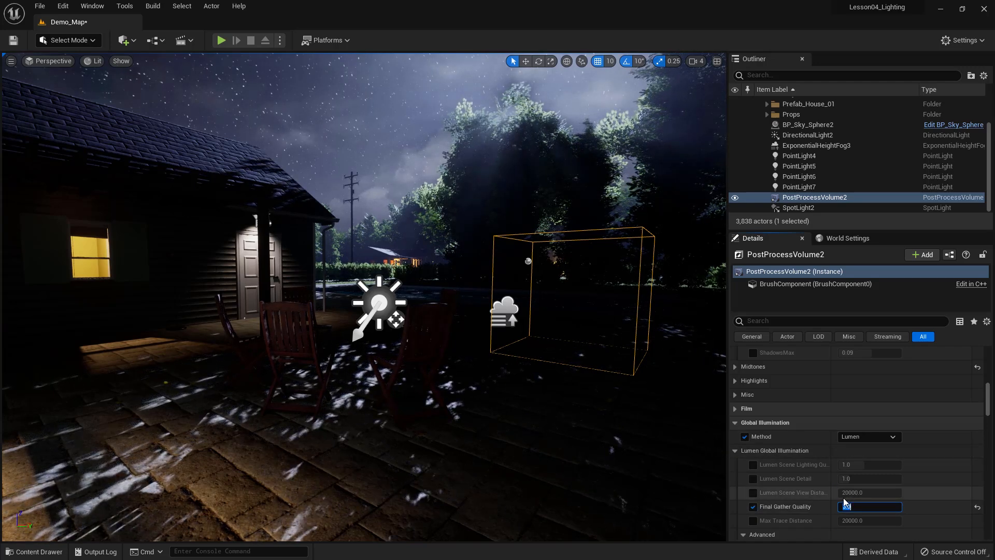
- Collapse the Global Illumination settings and enable the Reflections Method override with Lumen
click(734, 424)
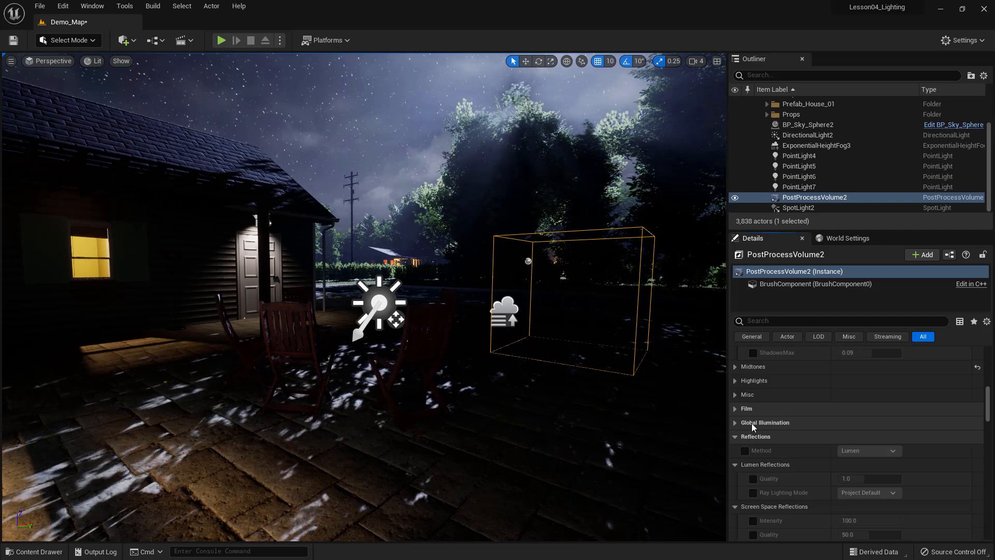
click(744, 451)
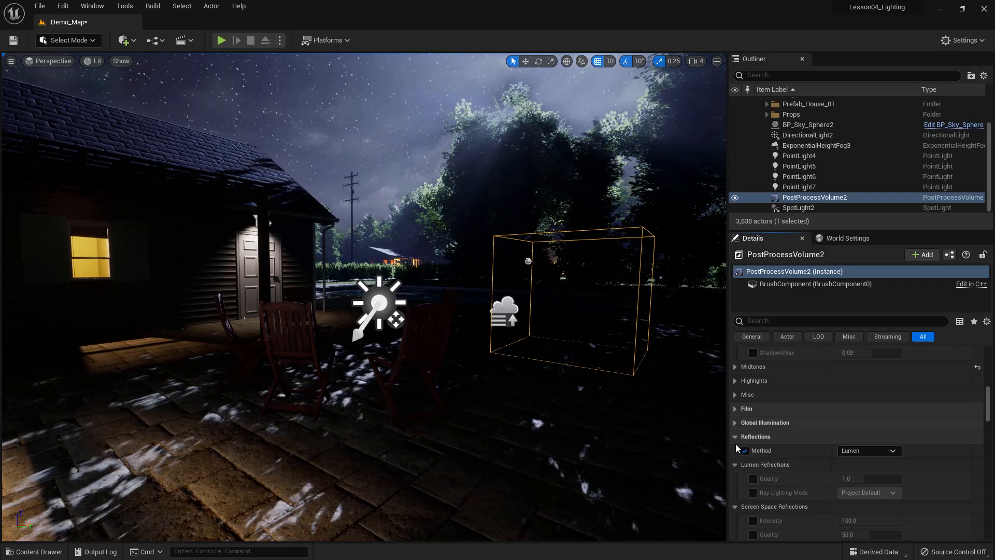
- Enable the Lumen Reflections Quality override at 3.0 and collapse the Reflections settings
click(753, 478)
click(856, 481)
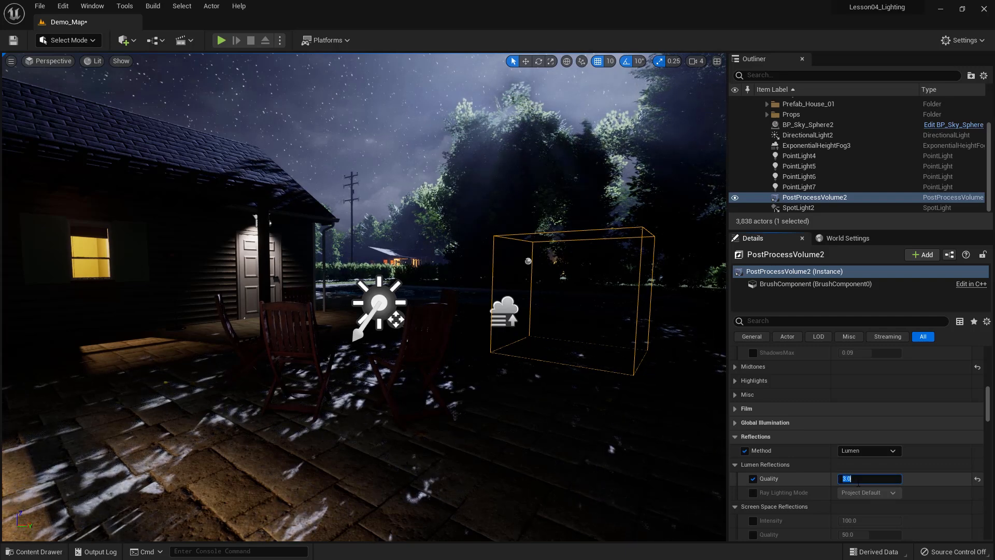
click(738, 465)
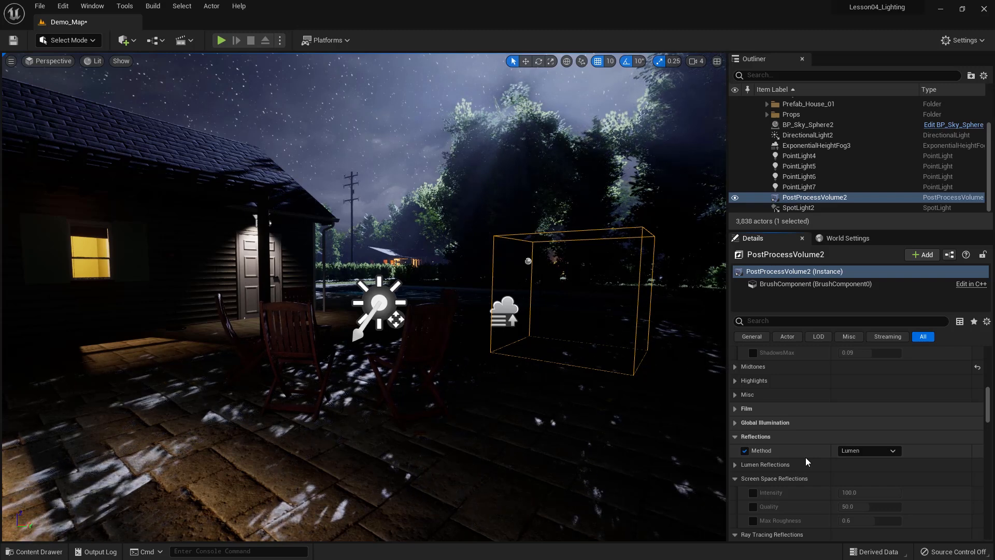
click(735, 439)
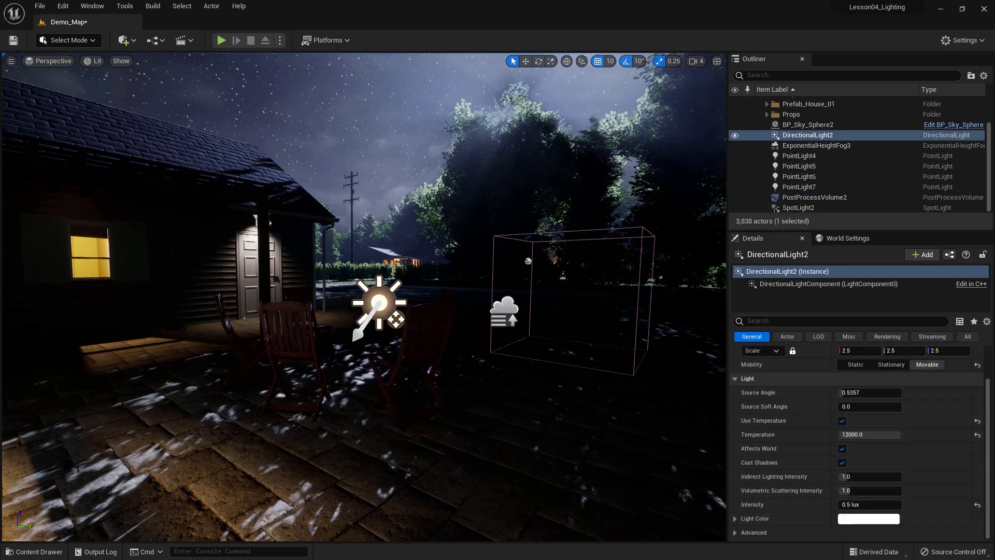
- Switch the viewport to game view and toggle PostProcessVolume2's visibility to compare the scene with and without it
key(g)
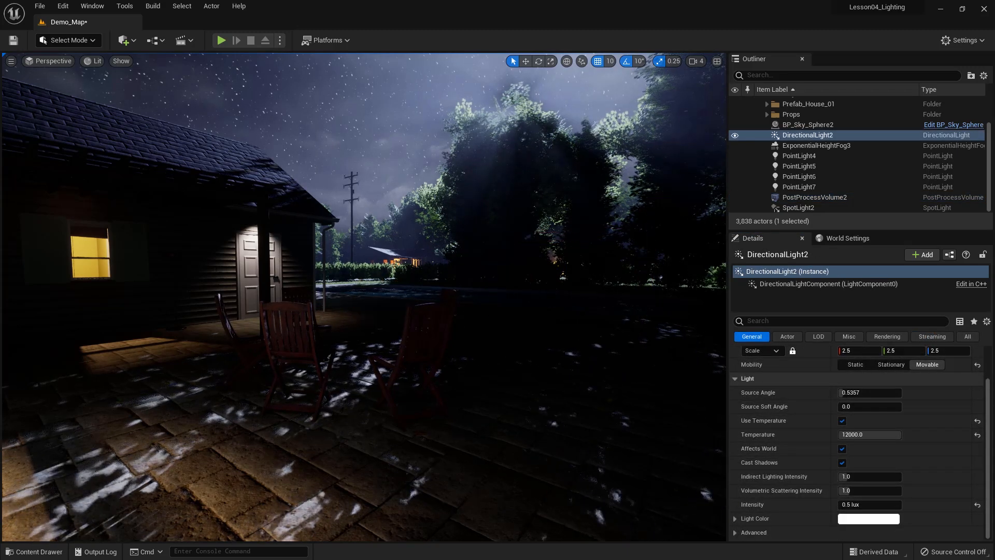
click(749, 201)
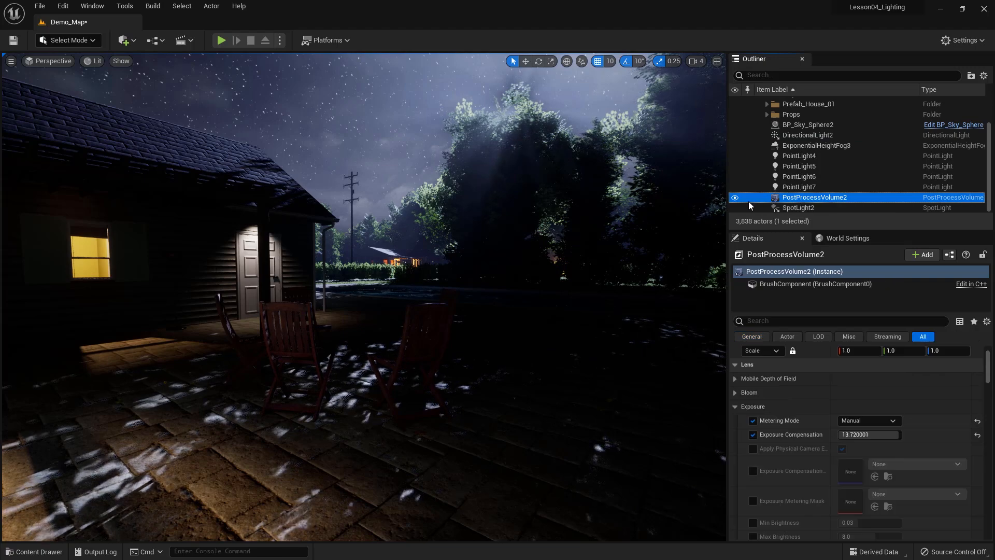
click(735, 198)
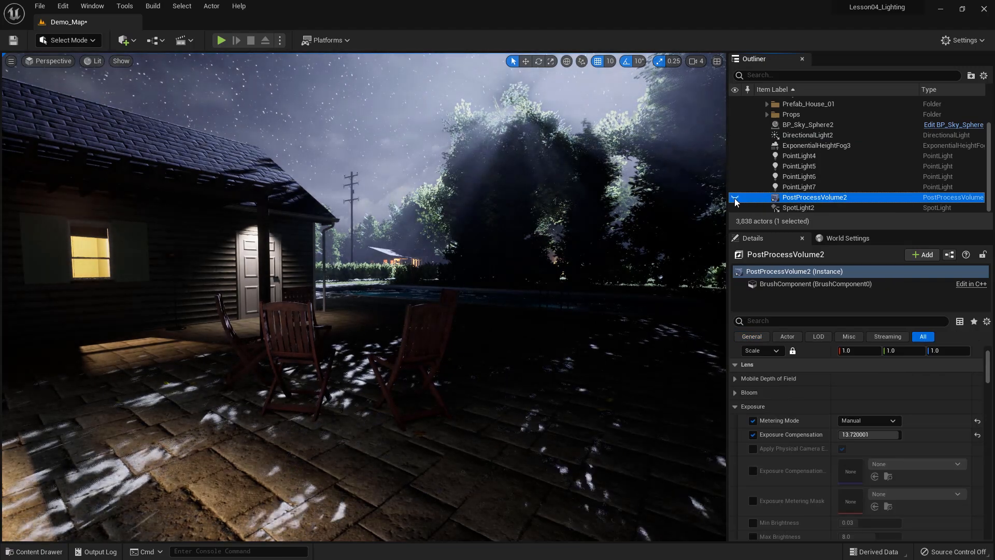
click(735, 198)
click(735, 198)
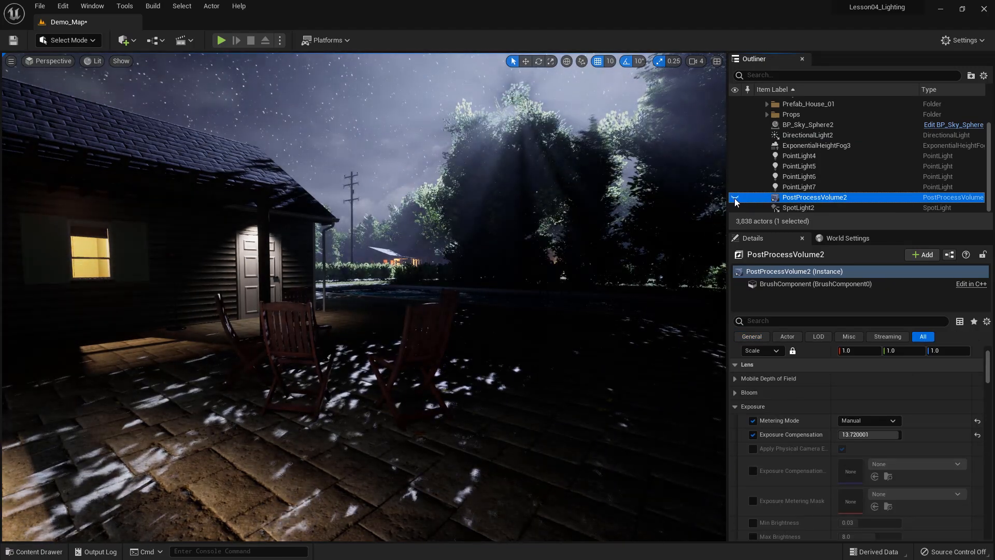
click(735, 198)
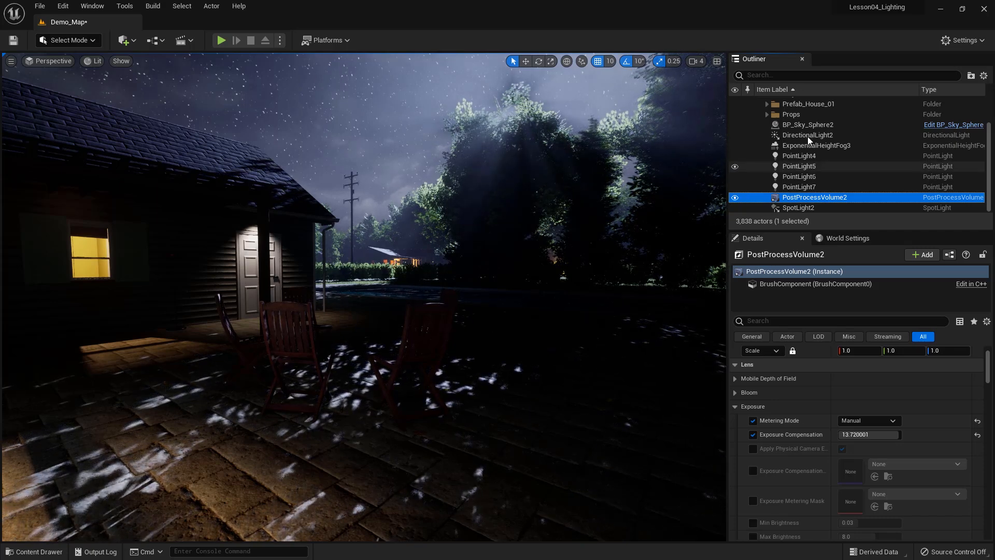
- Set the Cloud Opacity of BP_Sky_Sphere2 to 1.5 after trying a value of 2
click(801, 125)
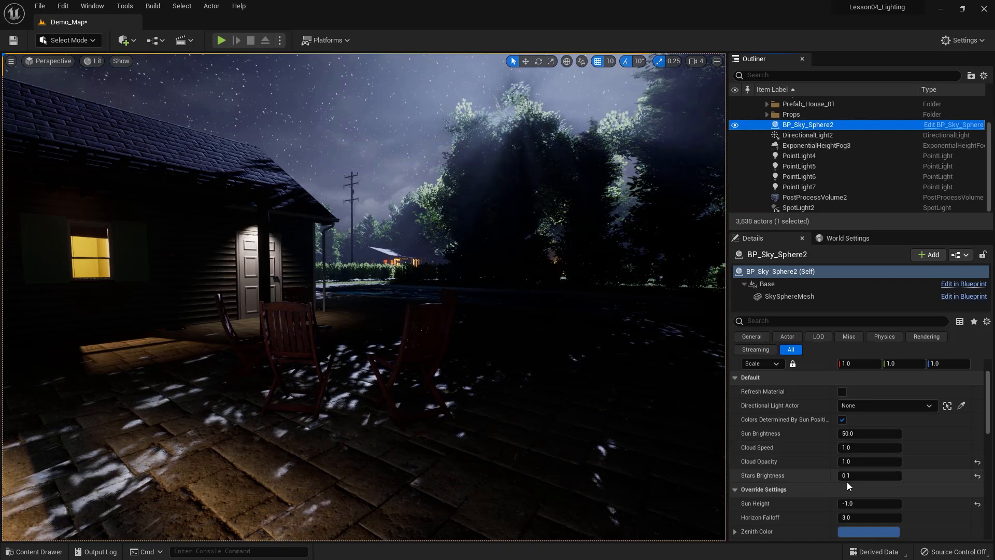
click(856, 462)
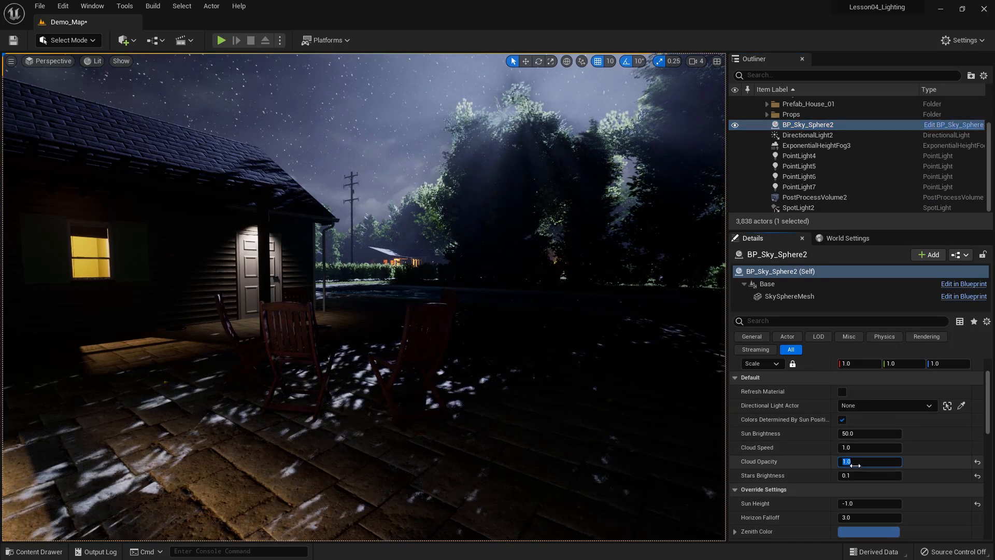
text(2)
key(Return)
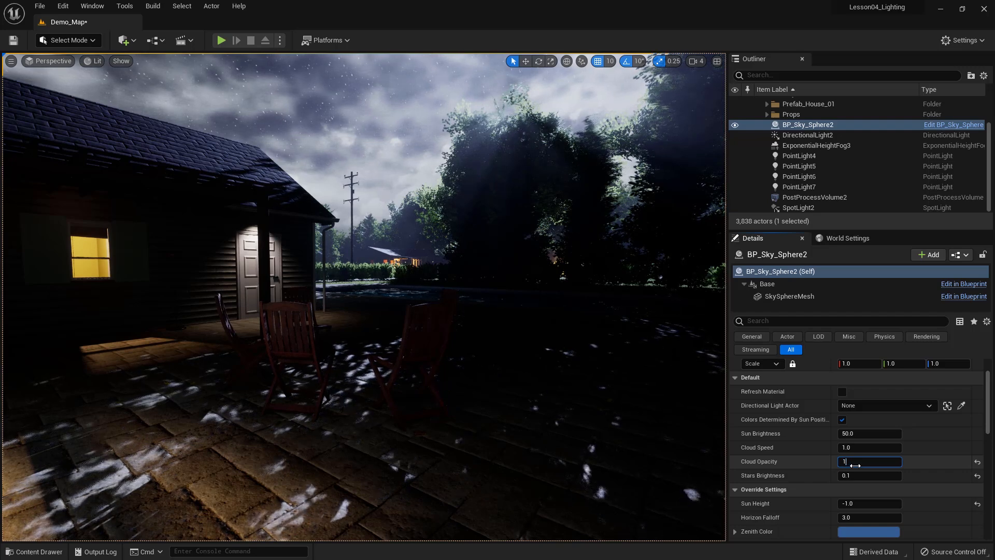
text(1.5)
key(Return)
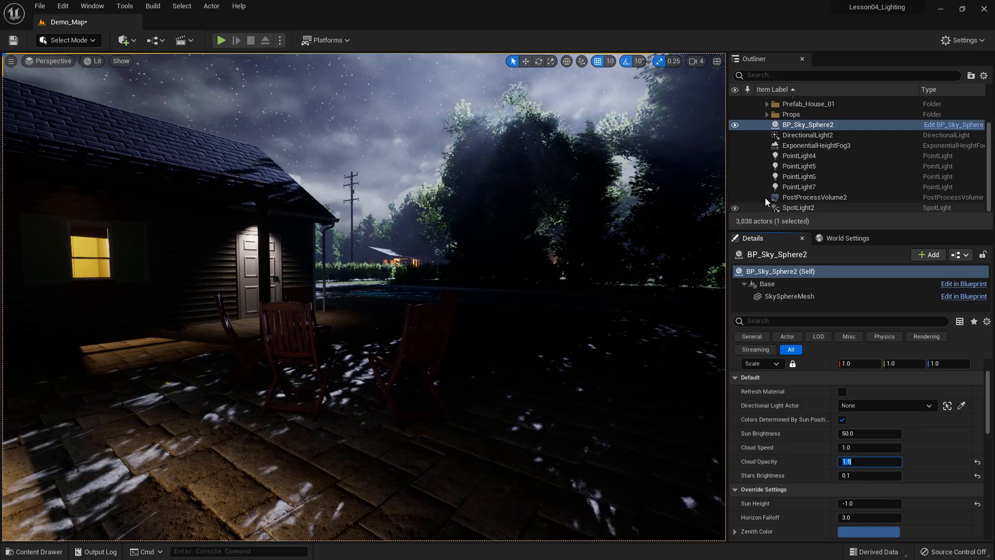
- Try Fog Density values of 0.03 and 0.015 on ExponentialHeightFog3 and settle on 0.02
click(798, 134)
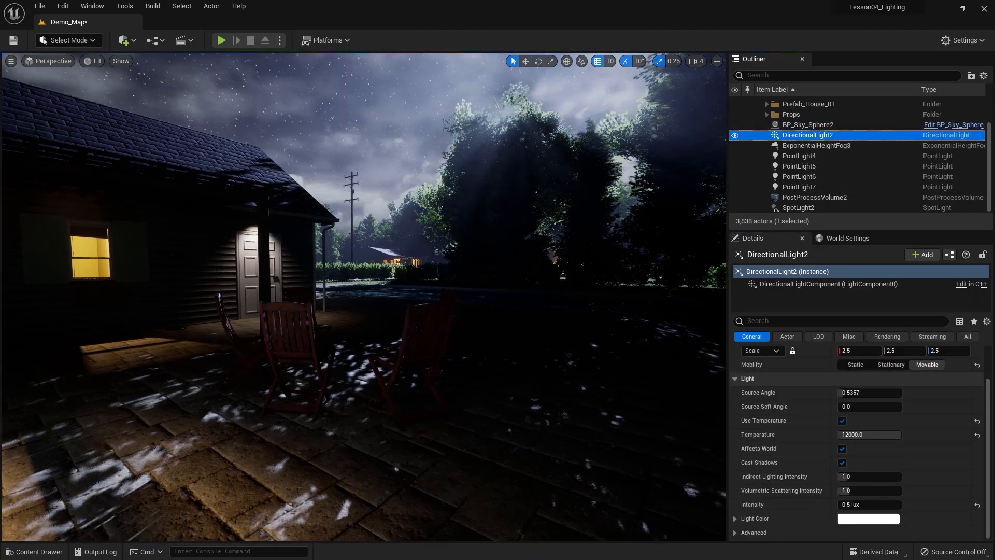
click(789, 146)
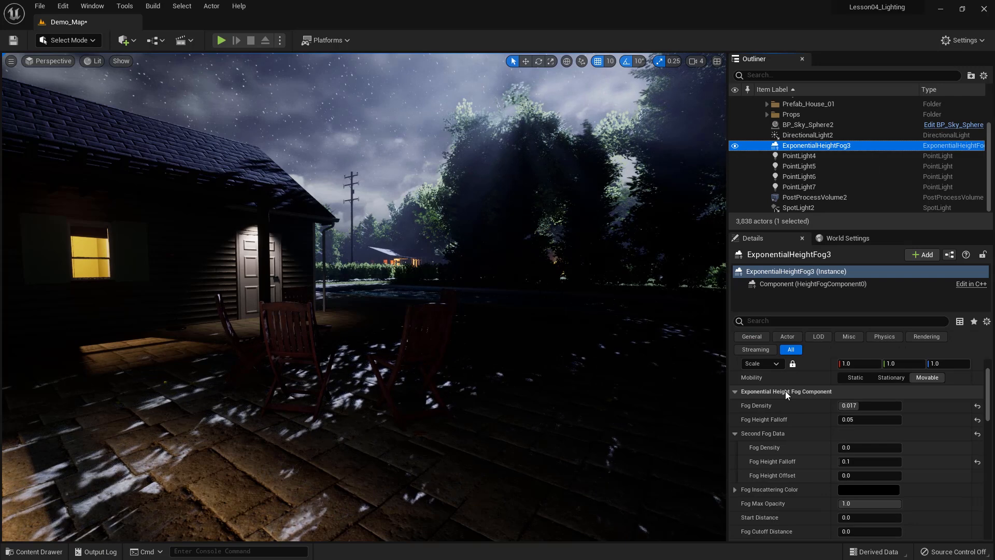
click(851, 405)
text(0.03)
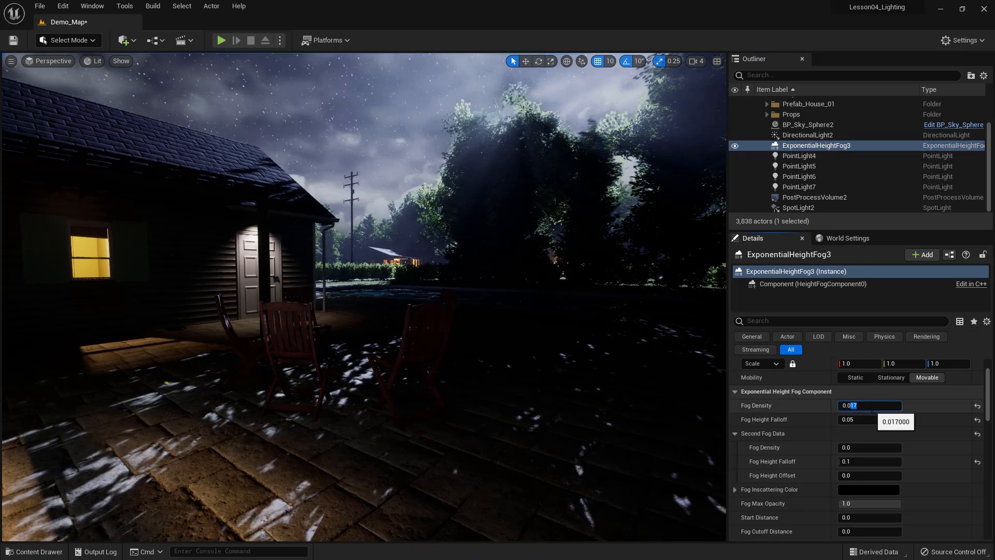
key(Return)
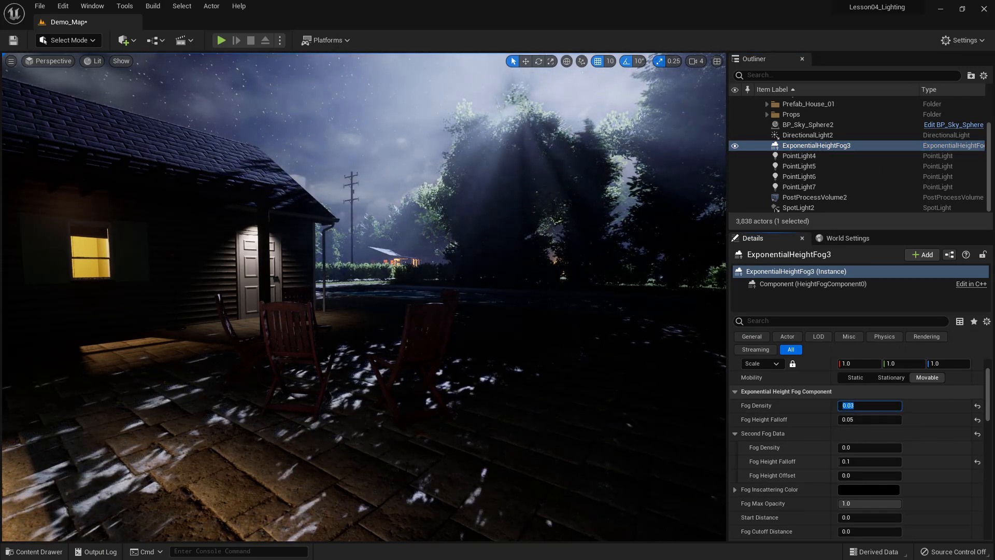
click(854, 406)
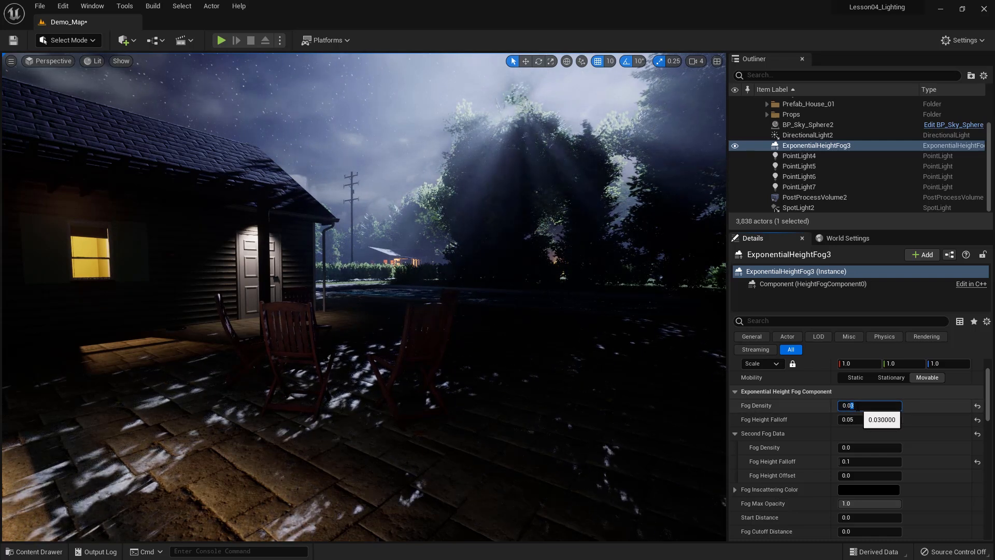
key(BackSpace)
text(15)
key(Return)
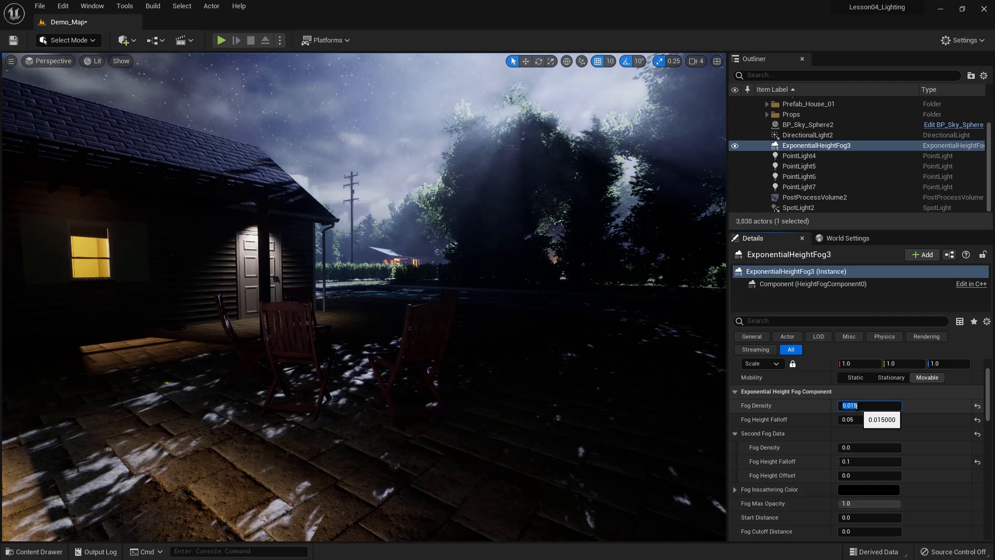
drag(851, 407, 859, 408)
text(2)
key(Return)
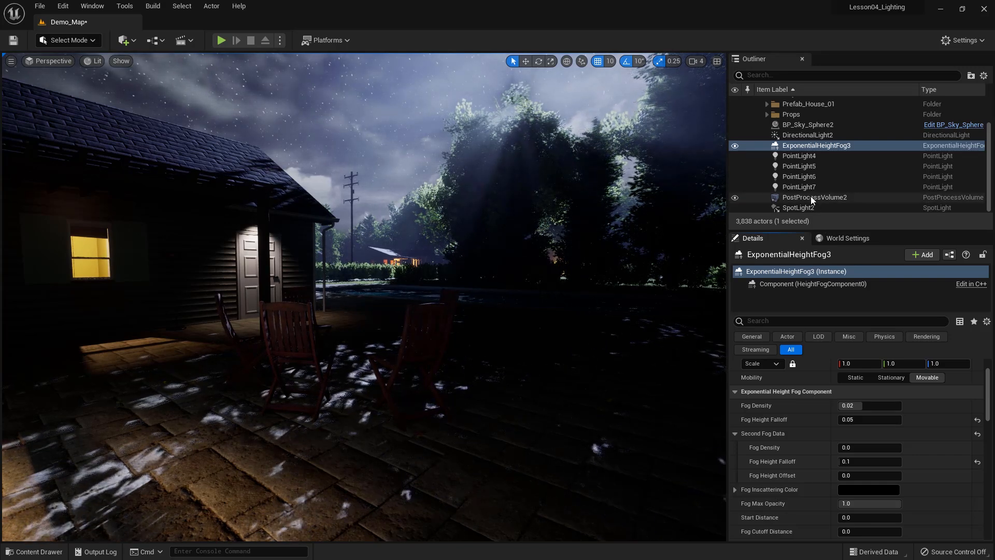
- Check the point lights to identify the one glowing among the distant trees
click(798, 158)
click(797, 167)
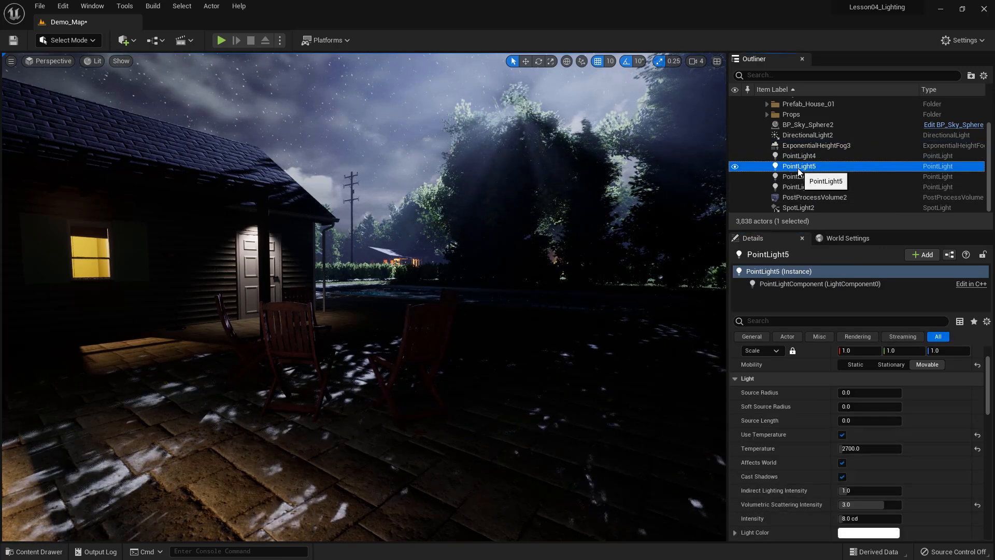
click(798, 177)
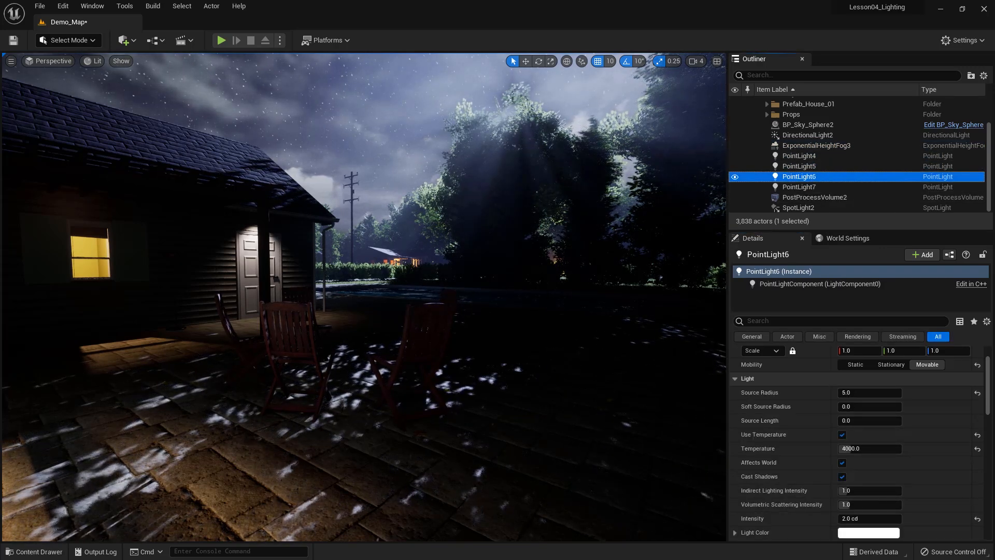
click(551, 256)
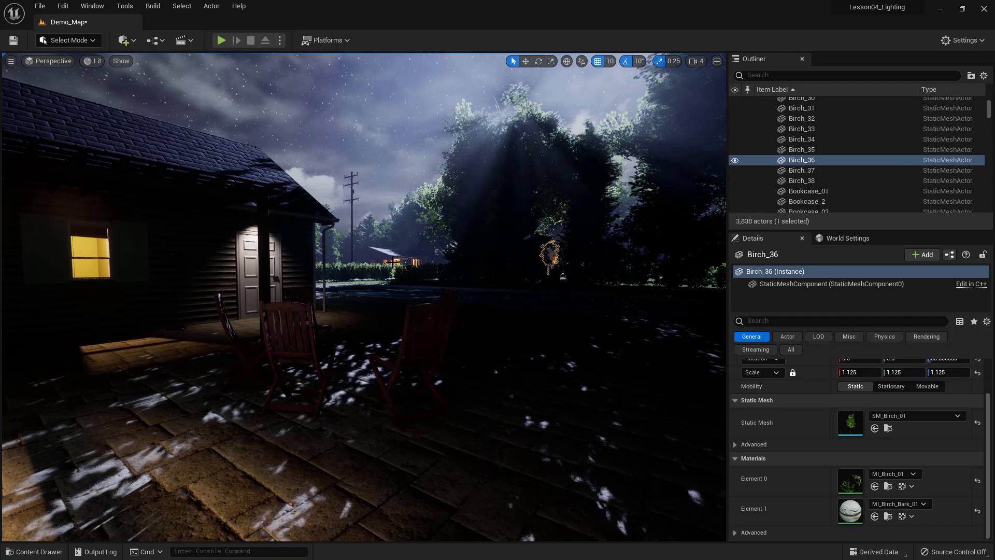
scroll(804, 156, up, 15)
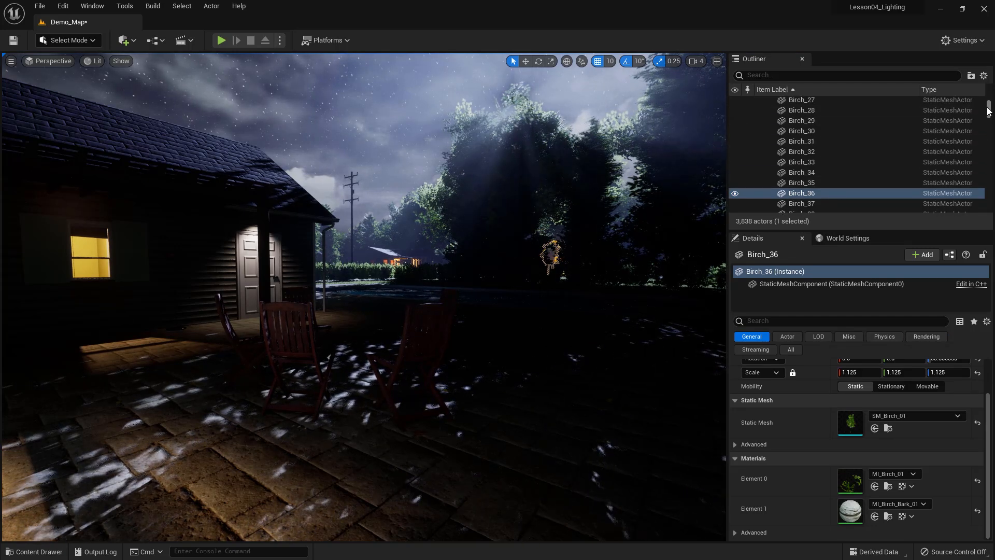
click(769, 153)
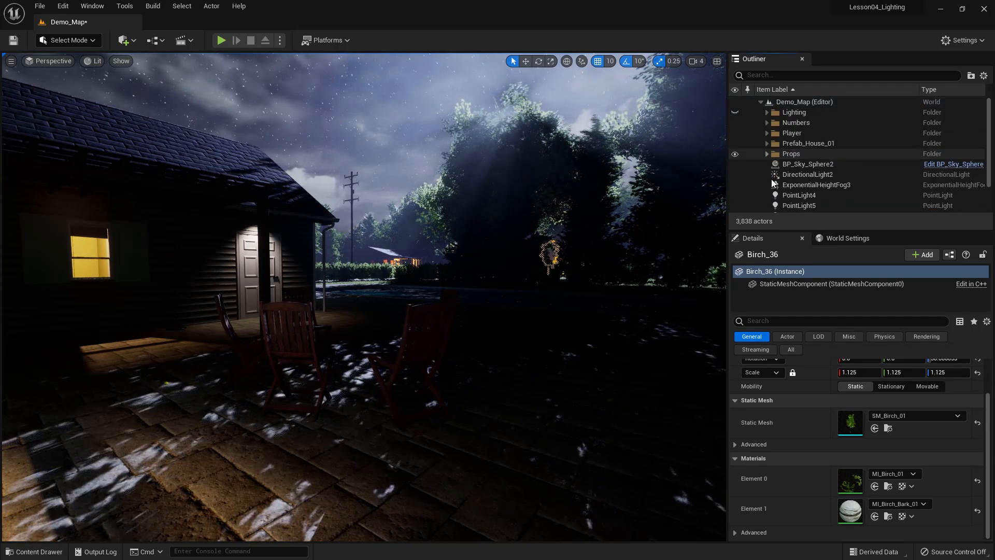
- Reposition PointLight5 slightly sideways and upward among the distant trees with the Move tool, checking the glow with the light deselected
click(798, 196)
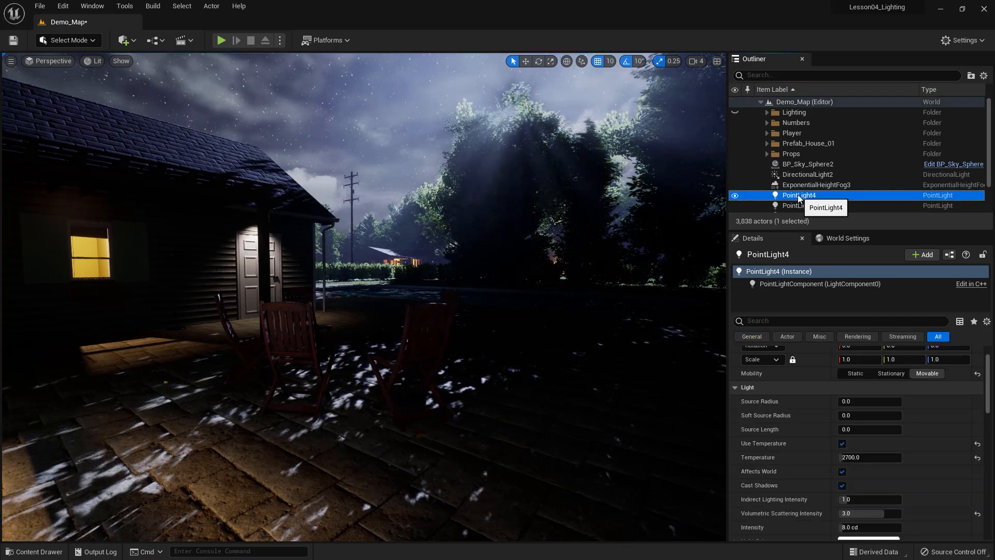
key(w)
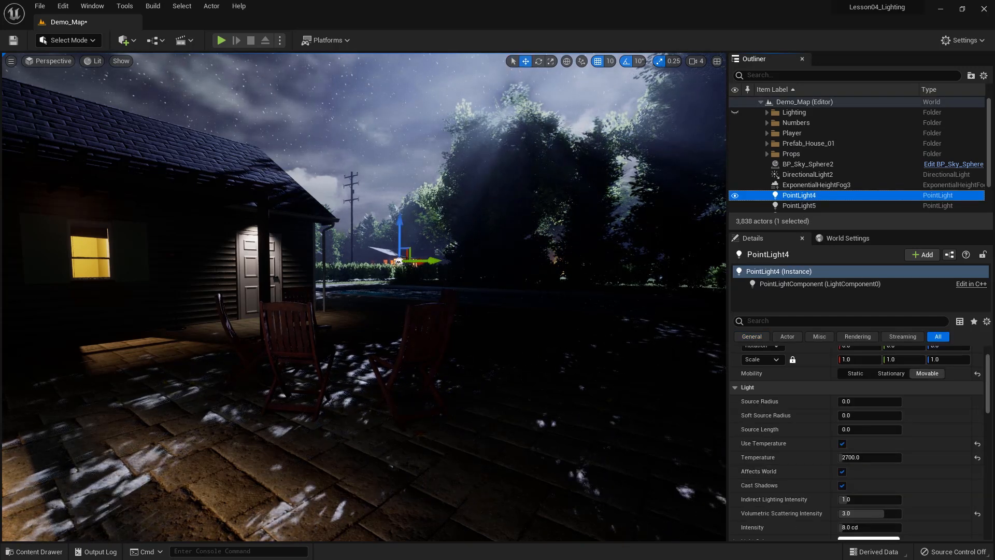
click(799, 206)
drag(560, 227, 561, 220)
drag(604, 252, 593, 254)
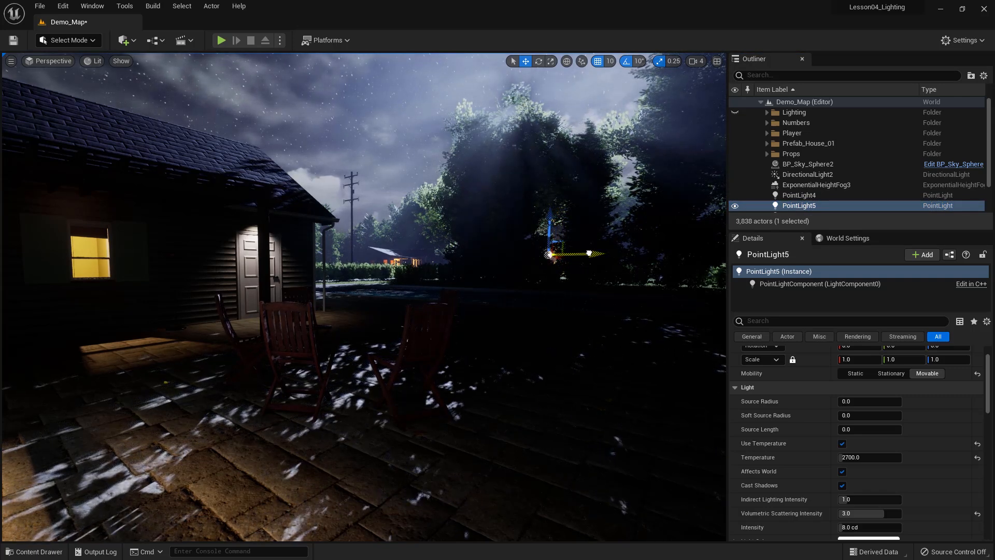
drag(552, 219, 553, 212)
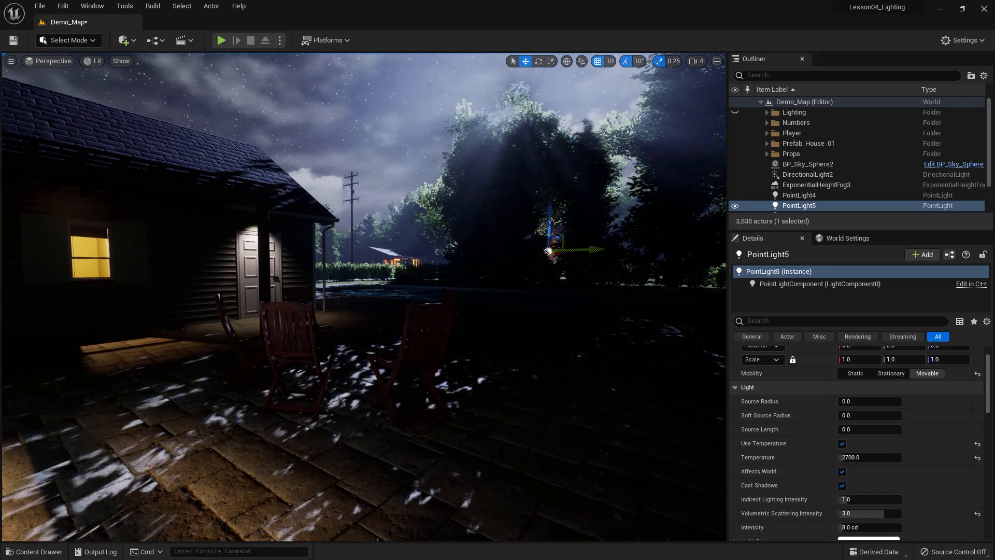
click(791, 154)
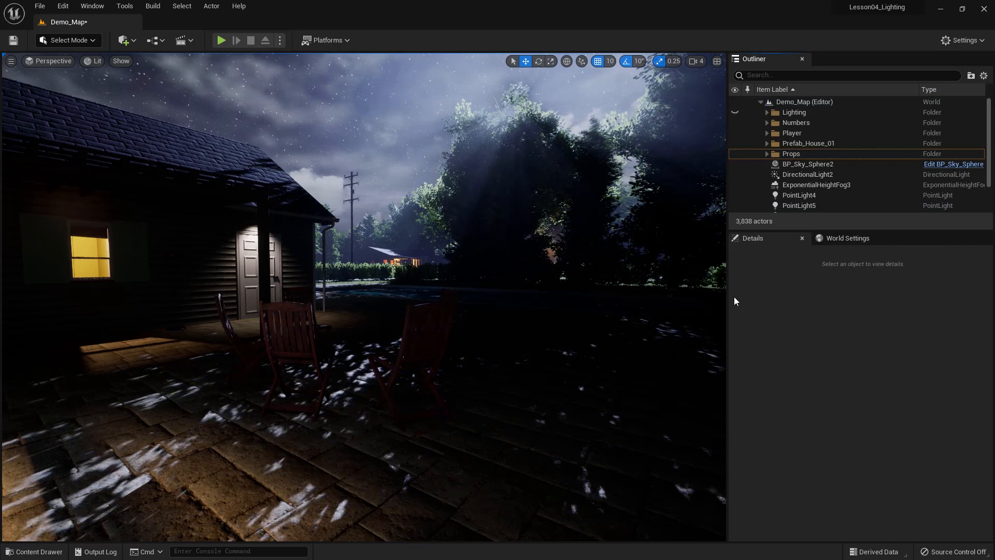
click(796, 206)
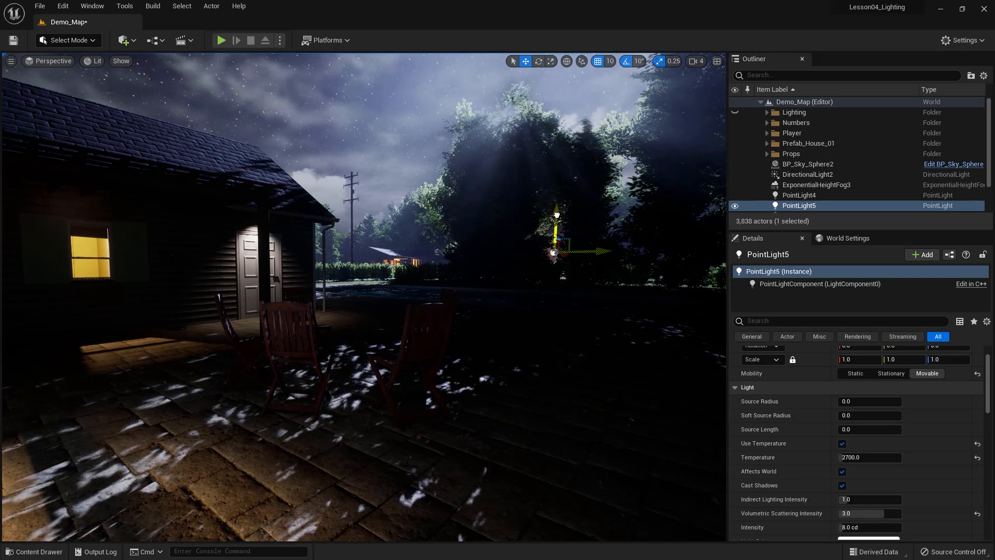
- Select DirectionalLight2 to review its light settings
click(802, 175)
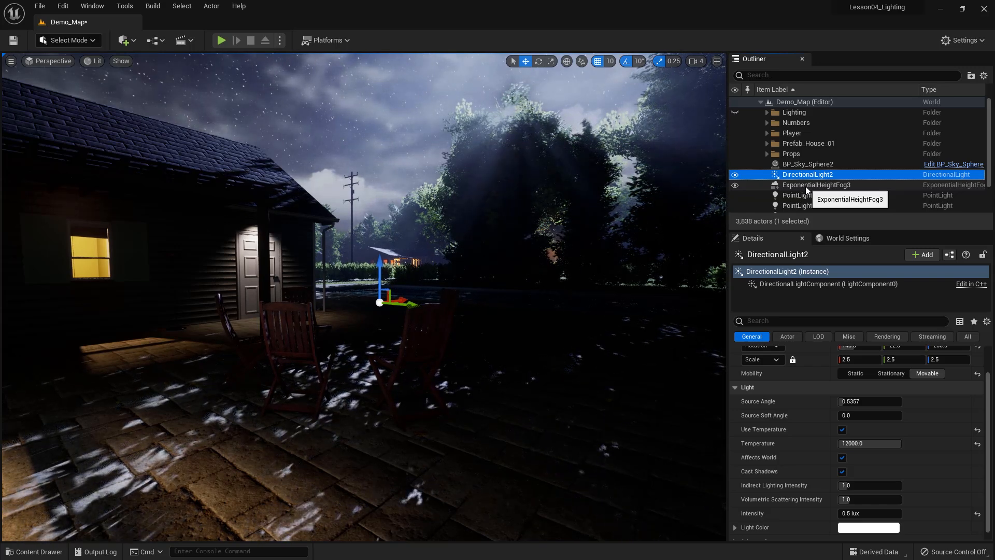
scroll(806, 185, down, 3)
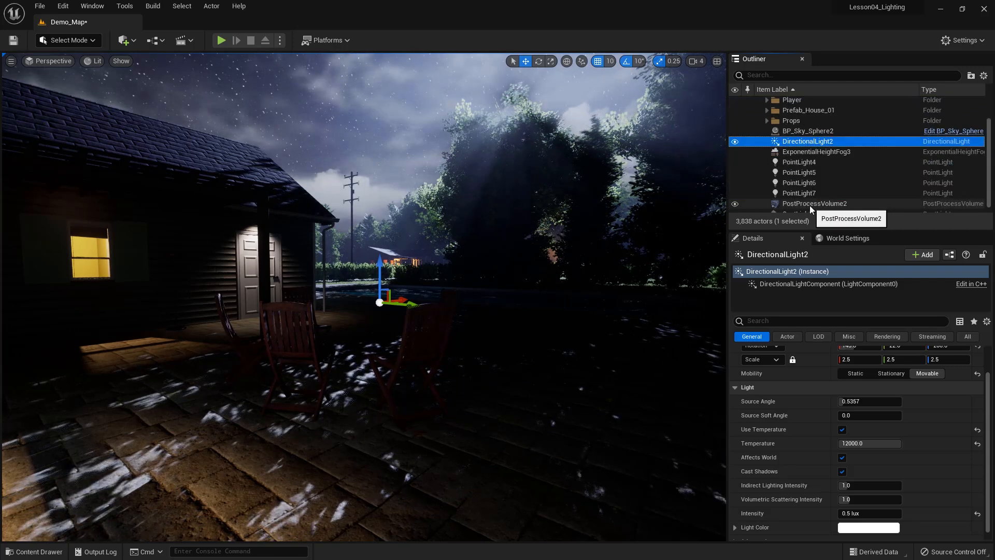